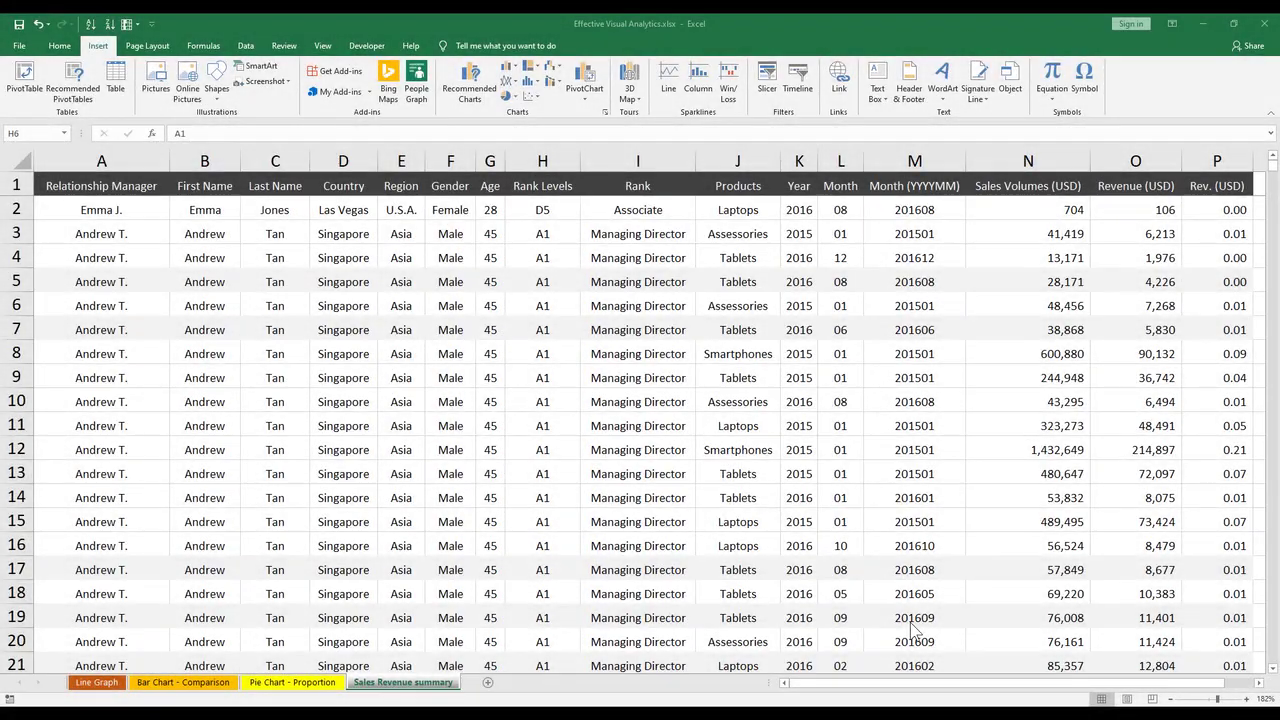
With a cell in the sales data selected, bring up the All Charts list of chart types
{"action": "left_click", "coordinate": [631, 375]}
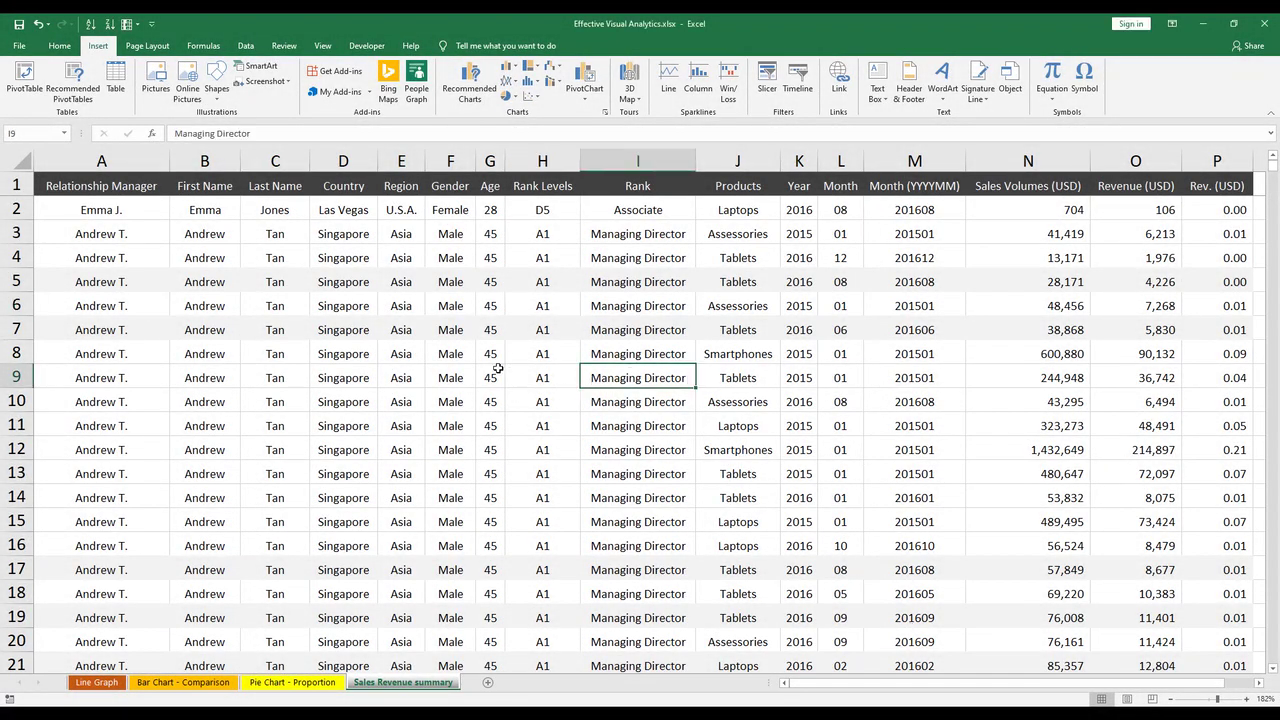
{"action": "left_click", "coordinate": [60, 45]}
{"action": "left_click", "coordinate": [98, 45]}
{"action": "left_click", "coordinate": [469, 80]}
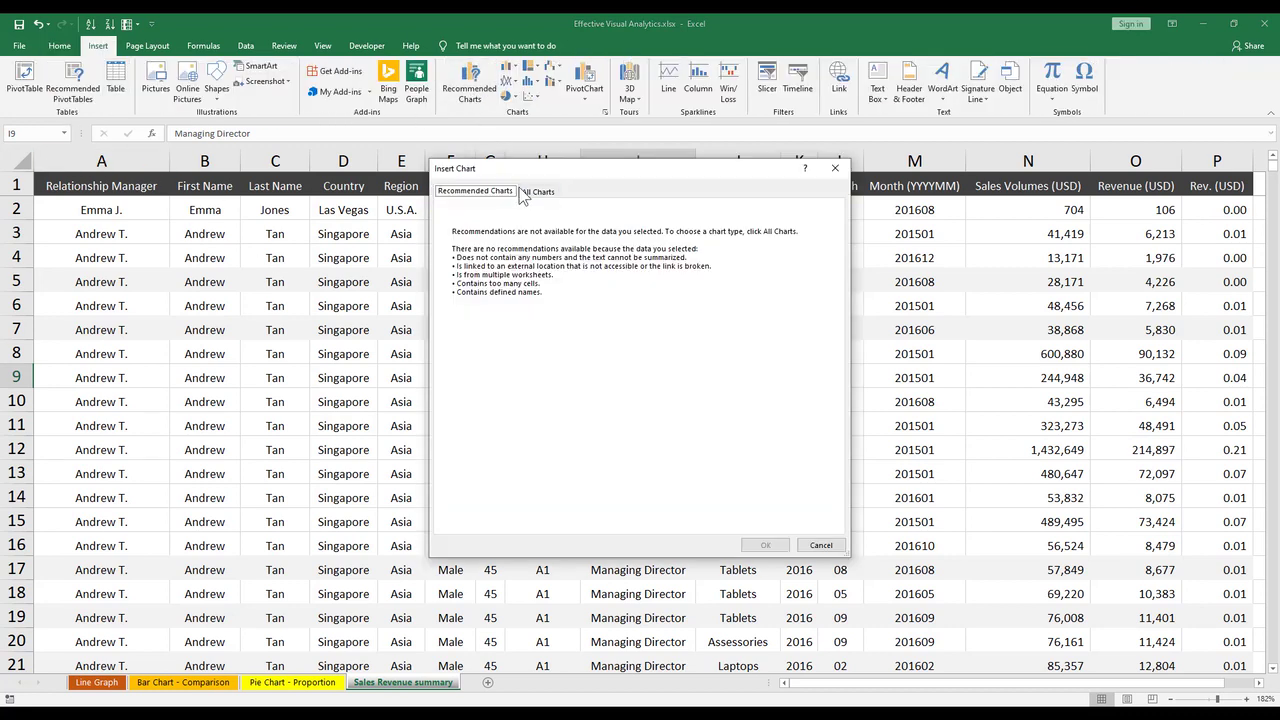
{"action": "left_click", "coordinate": [538, 193]}
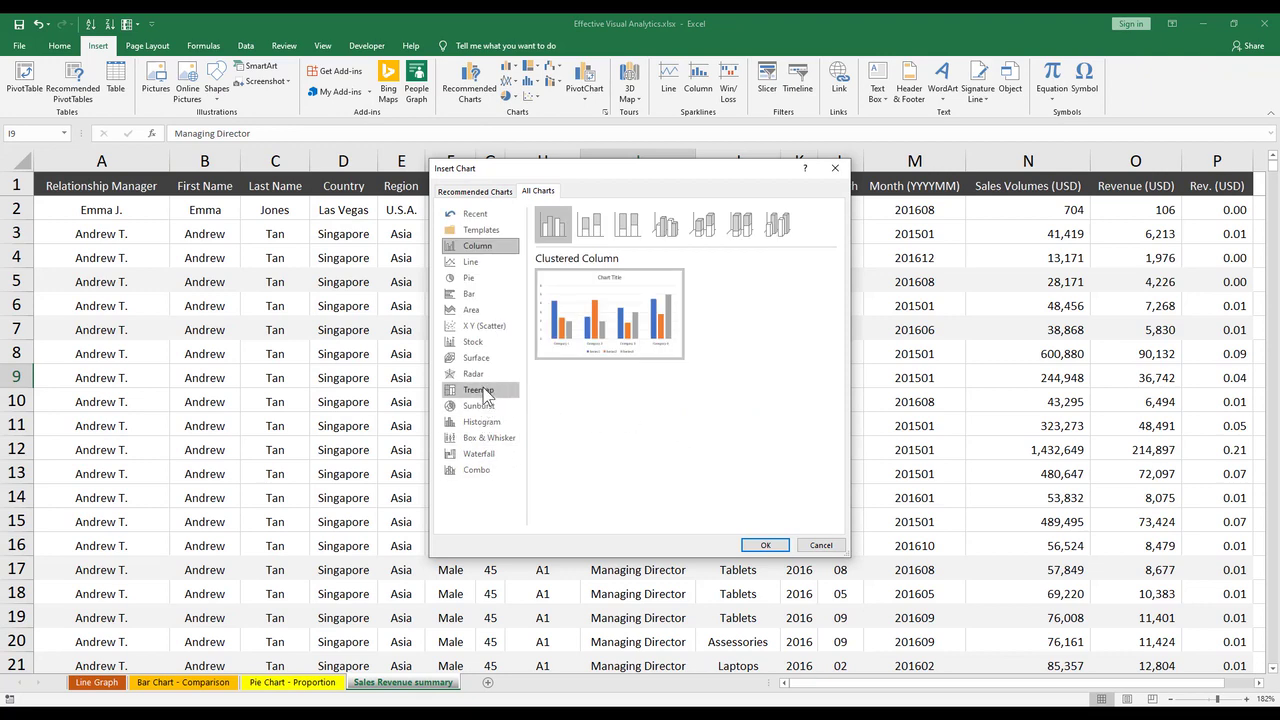
Preview the line, pie, bar, area, scatter, surface, radar, treemap, sunburst and box-and-whisker charts
{"action": "left_click", "coordinate": [478, 262]}
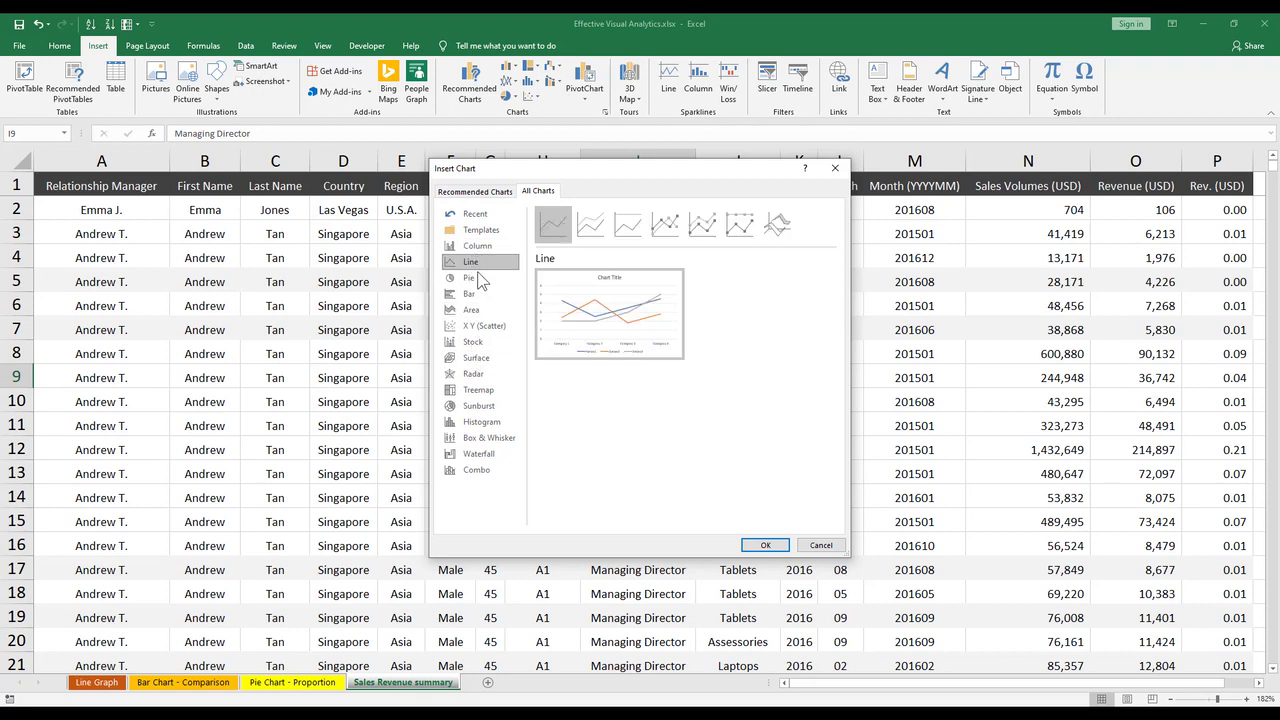
{"action": "left_click", "coordinate": [478, 279]}
{"action": "left_click", "coordinate": [483, 293]}
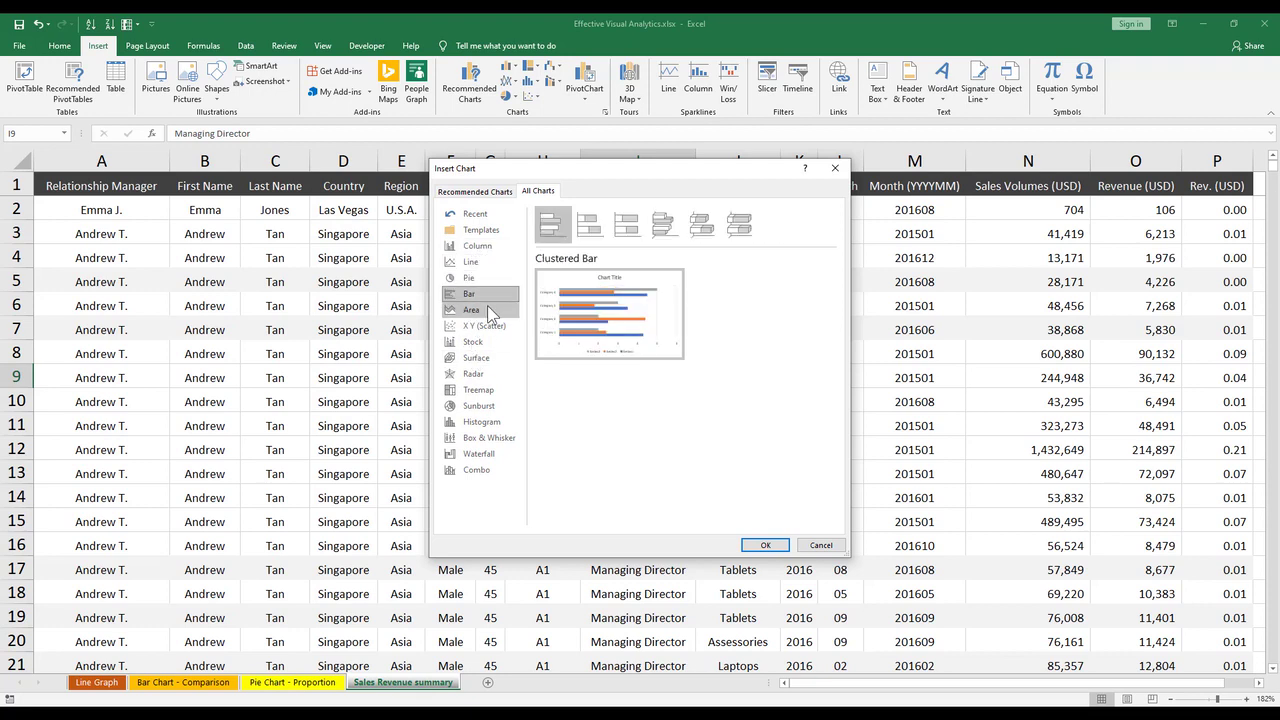
{"action": "left_click", "coordinate": [488, 309]}
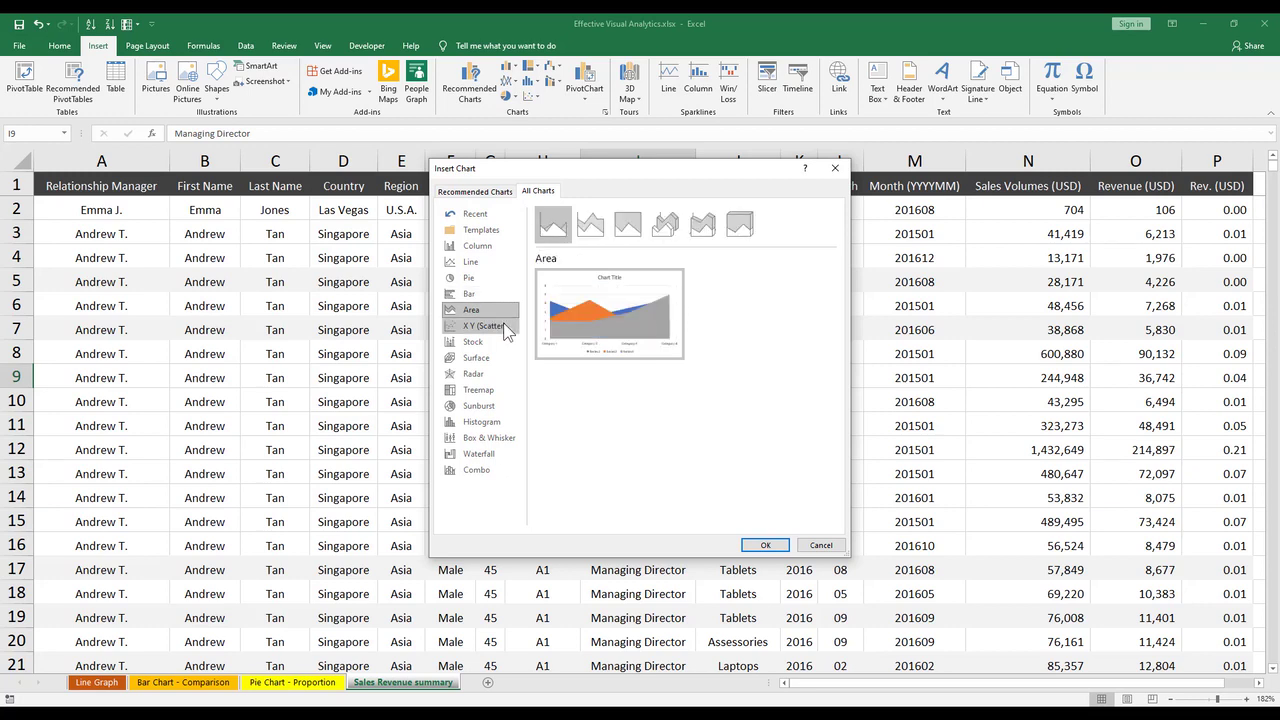
{"action": "left_click", "coordinate": [505, 330]}
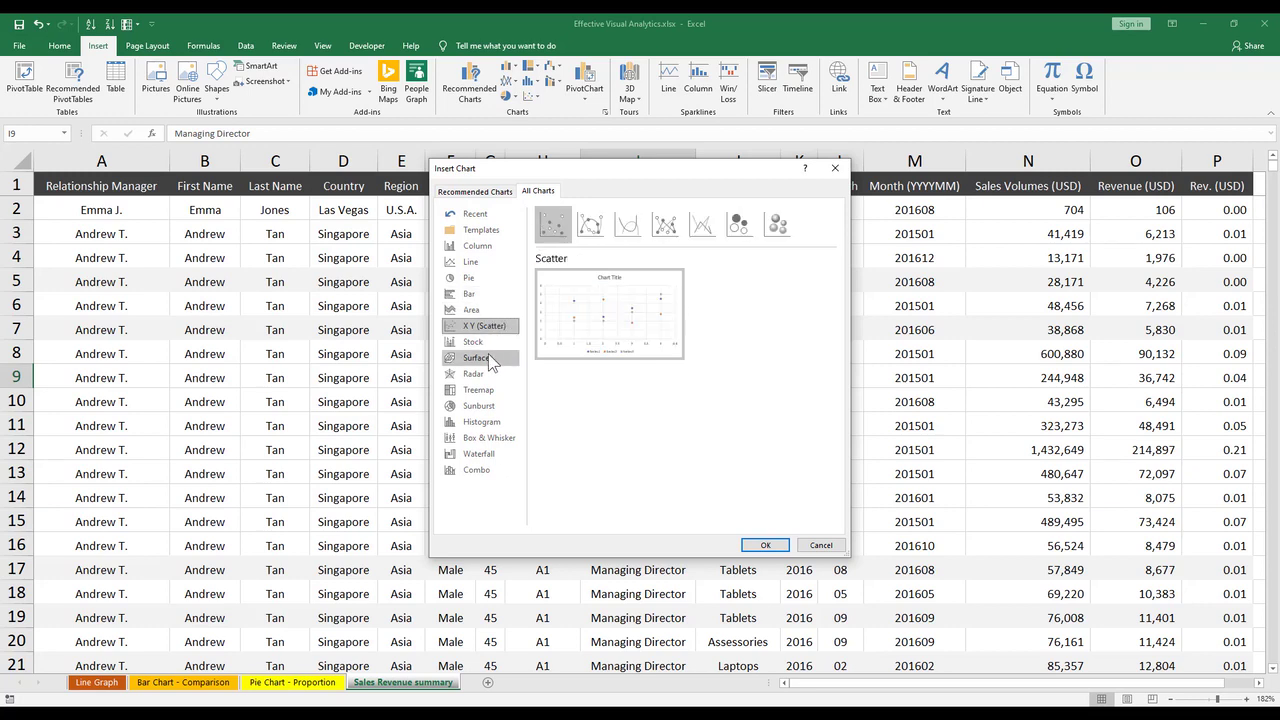
{"action": "left_click", "coordinate": [490, 358]}
{"action": "left_click", "coordinate": [491, 375]}
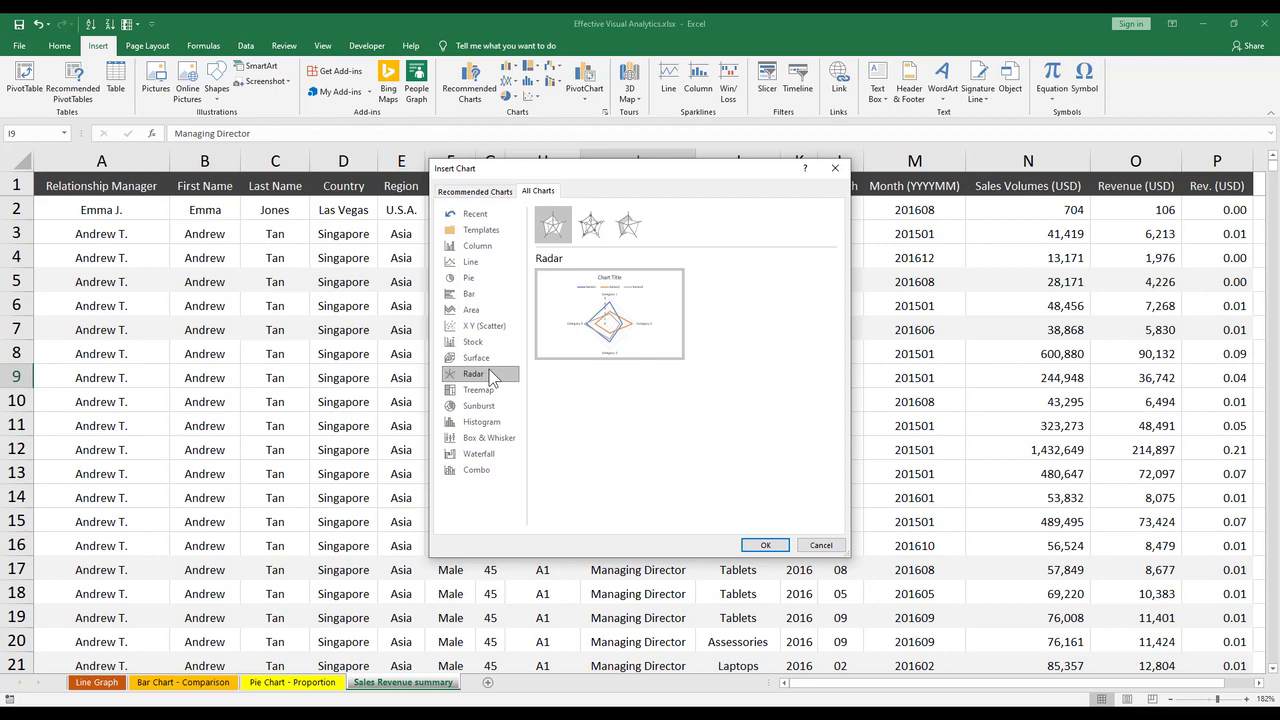
{"action": "left_click", "coordinate": [496, 390]}
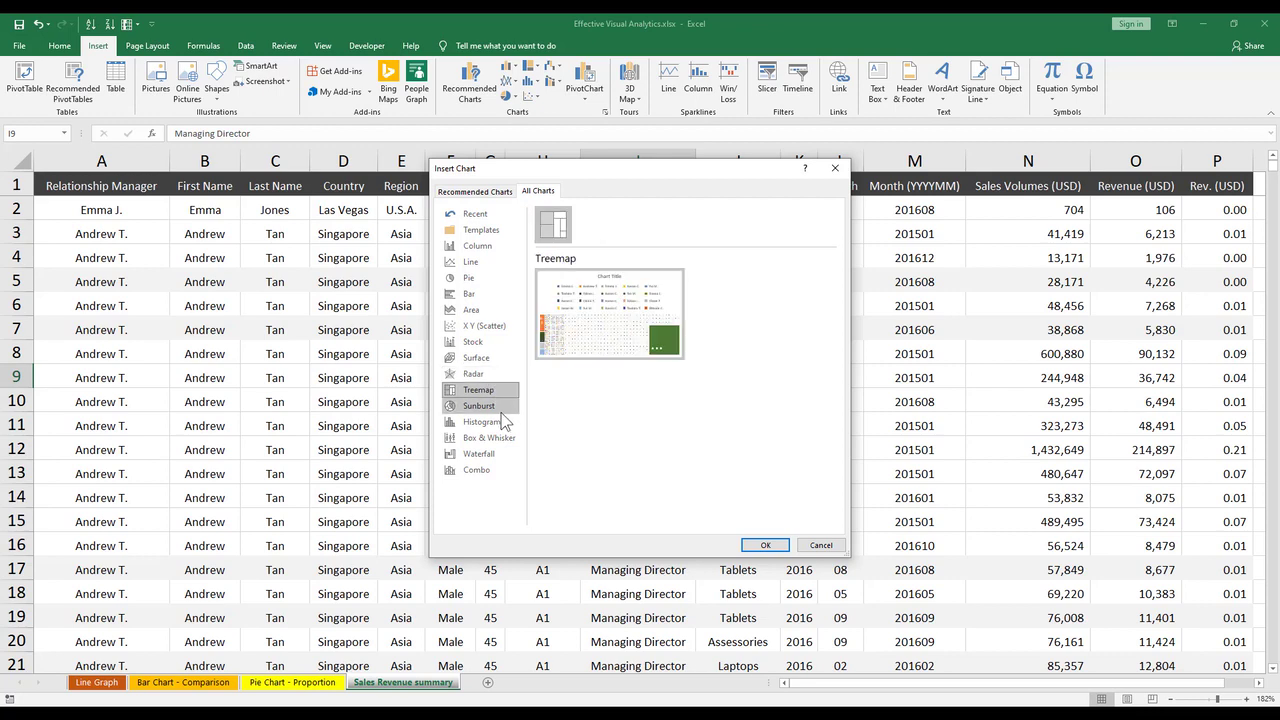
{"action": "left_click", "coordinate": [502, 410]}
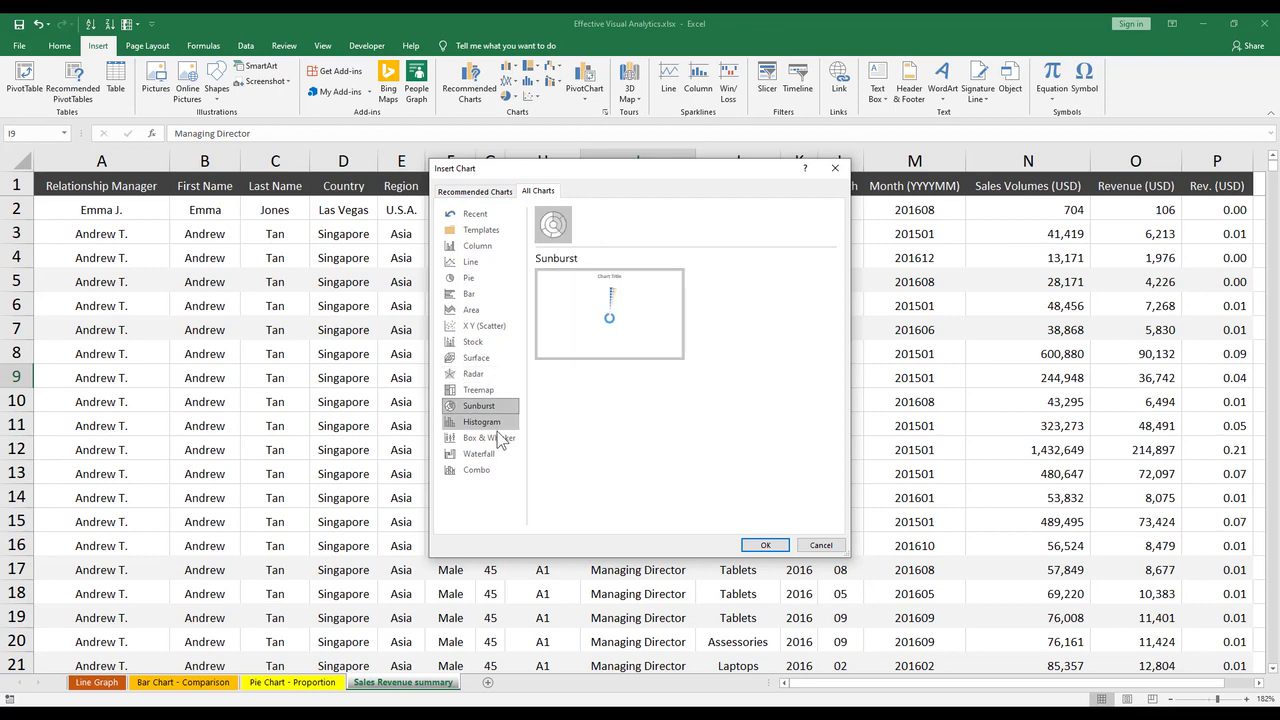
{"action": "left_click", "coordinate": [499, 438]}
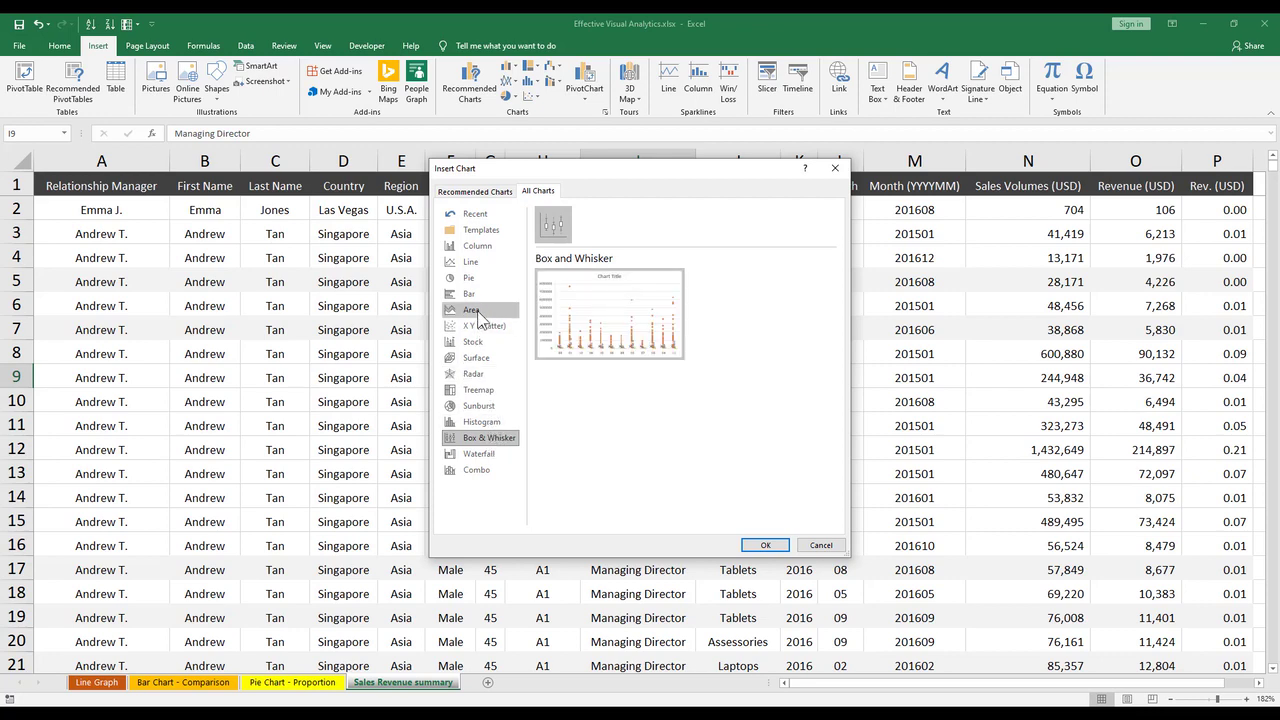
Compare the clustered column preview against the clustered bar and line charts
{"action": "left_click", "coordinate": [490, 250]}
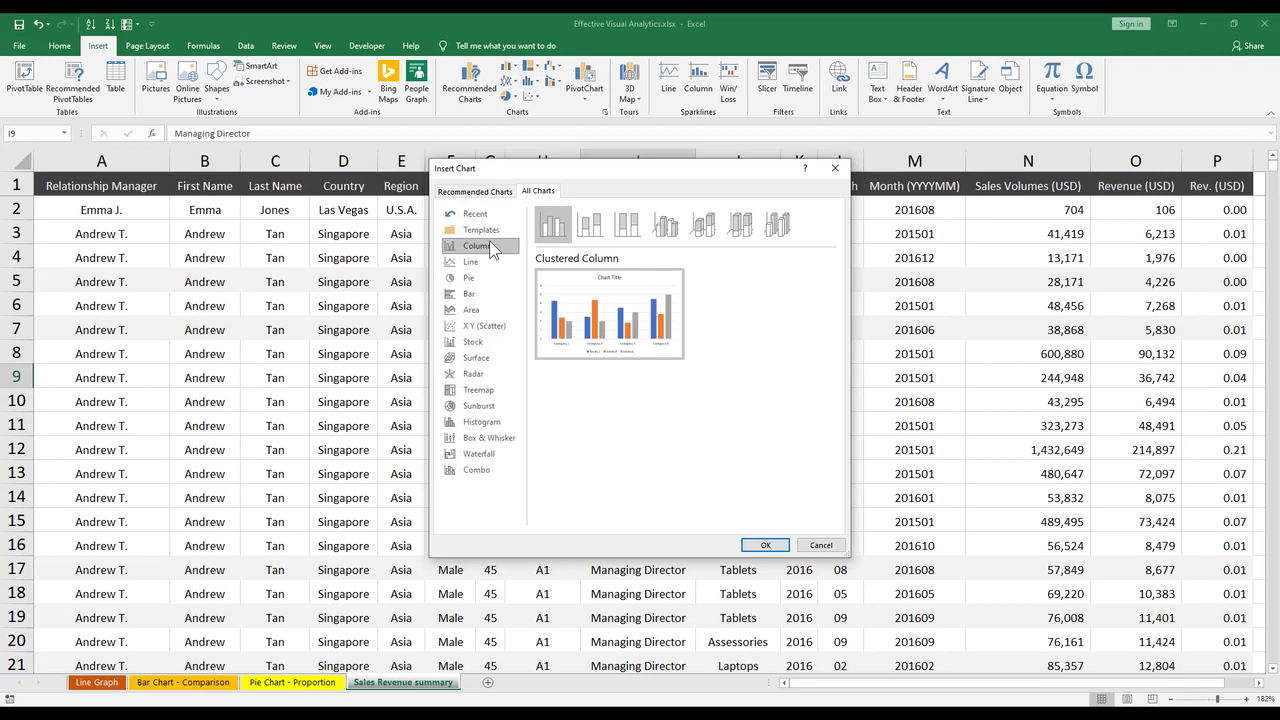
{"action": "left_click", "coordinate": [484, 297]}
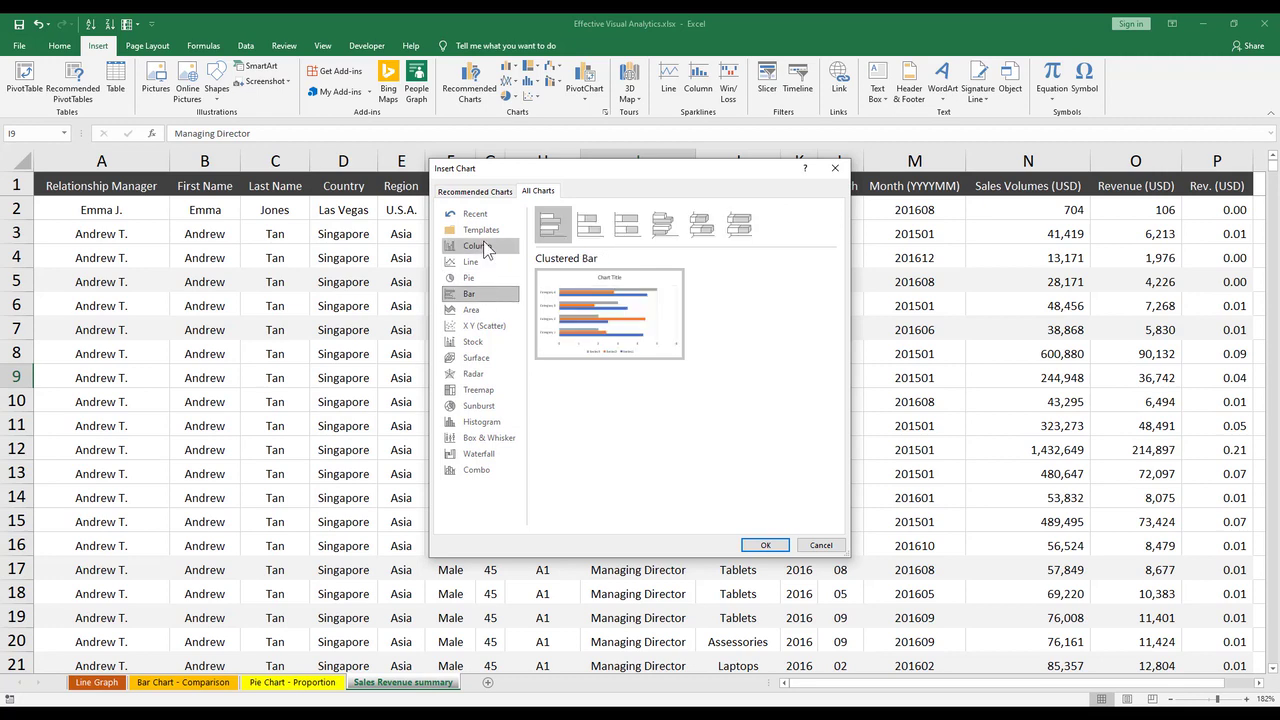
{"action": "left_click", "coordinate": [488, 245]}
{"action": "mouse_move", "coordinate": [585, 358]}
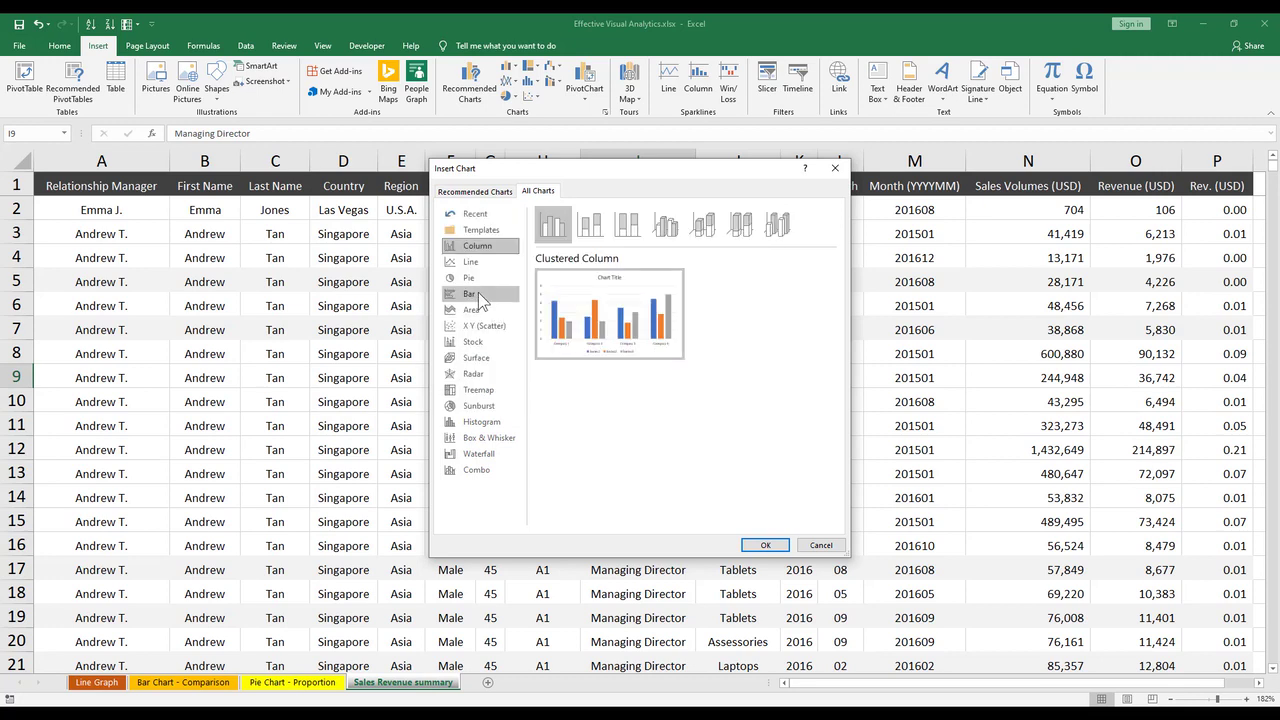
{"action": "left_click", "coordinate": [480, 296]}
{"action": "mouse_move", "coordinate": [612, 320]}
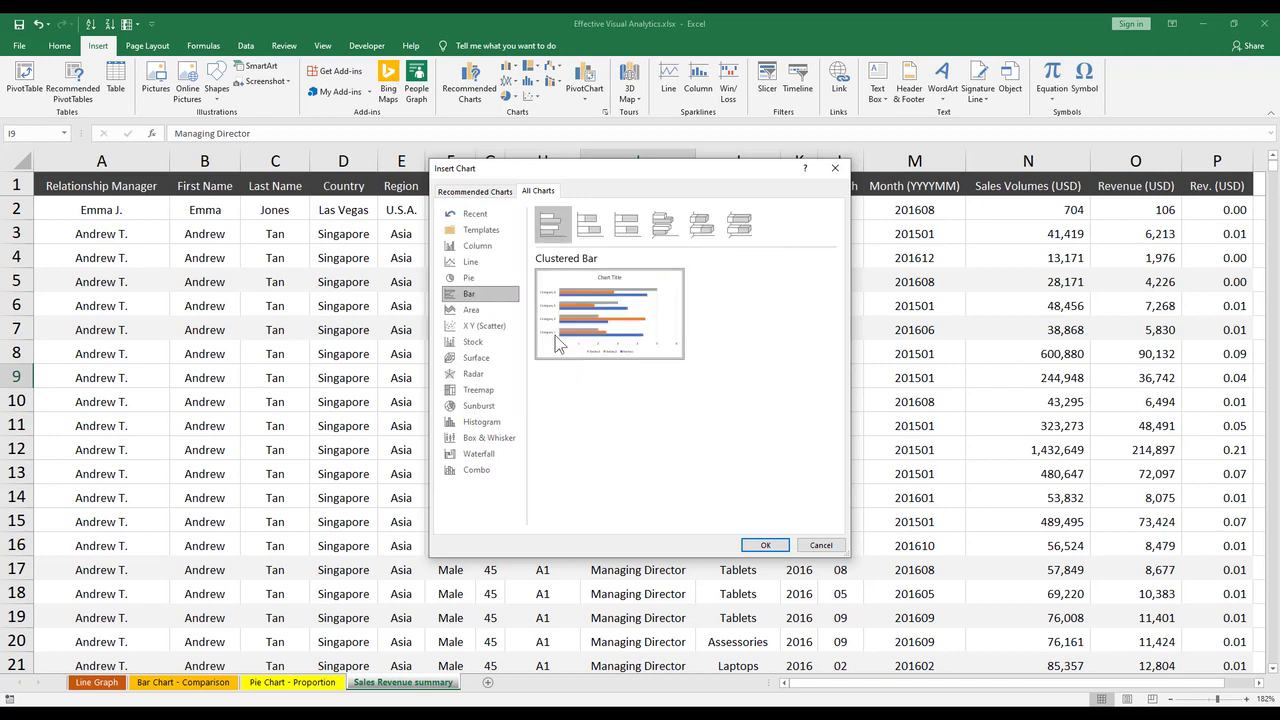
{"action": "left_click", "coordinate": [468, 263]}
{"action": "mouse_move", "coordinate": [594, 296]}
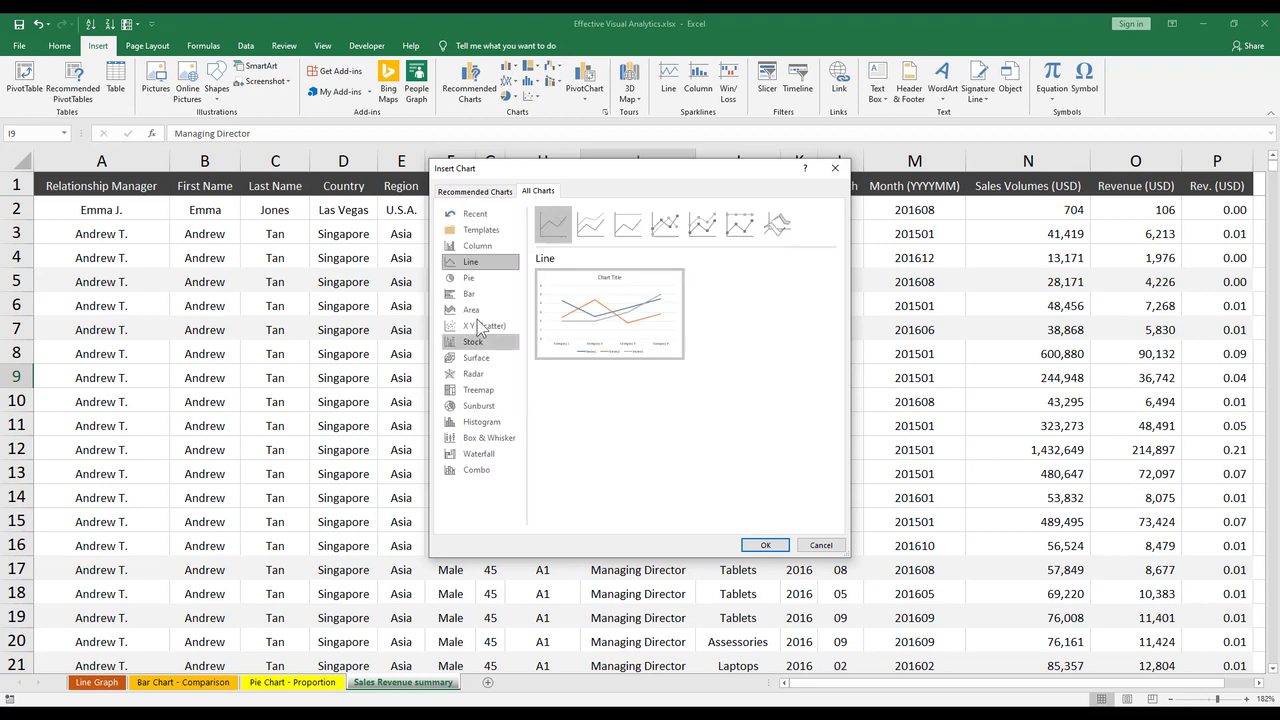
Recheck pie and clustered column previews, cancel without inserting, and go to the Pie Chart - Proportion sheet
{"action": "left_click", "coordinate": [470, 277]}
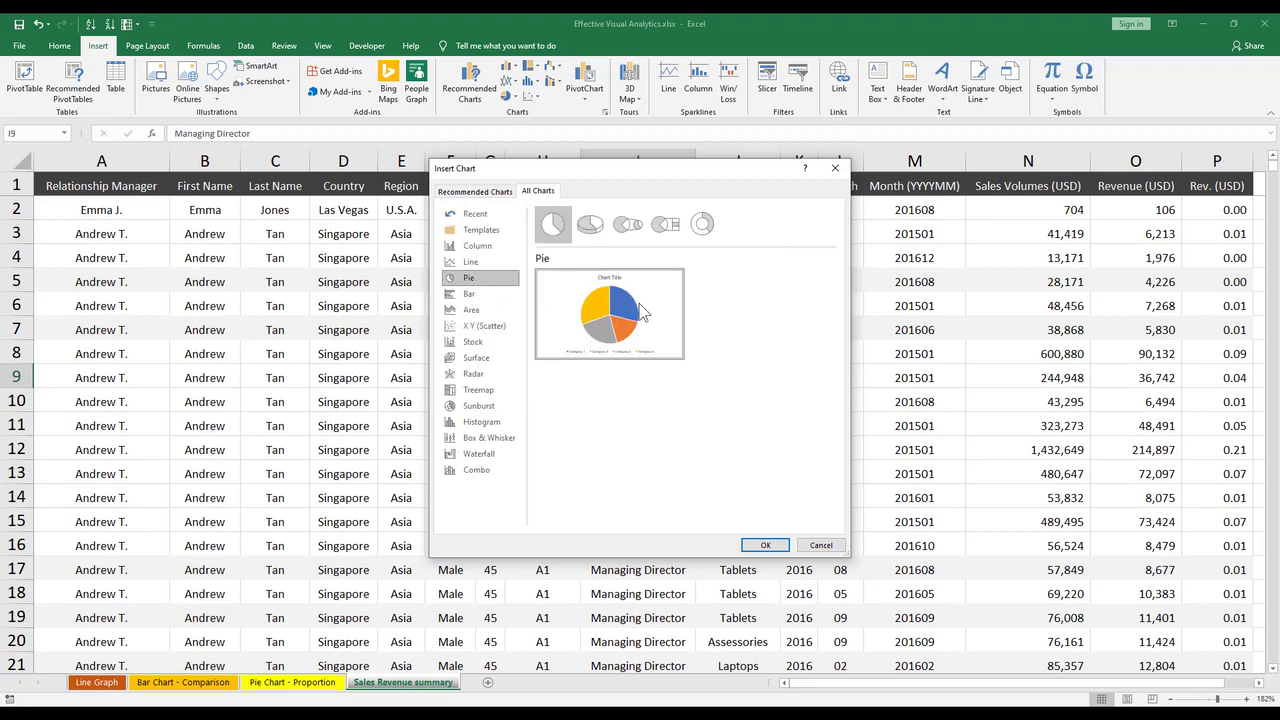
{"action": "left_click", "coordinate": [491, 251]}
{"action": "left_click", "coordinate": [490, 261]}
{"action": "left_click", "coordinate": [478, 246]}
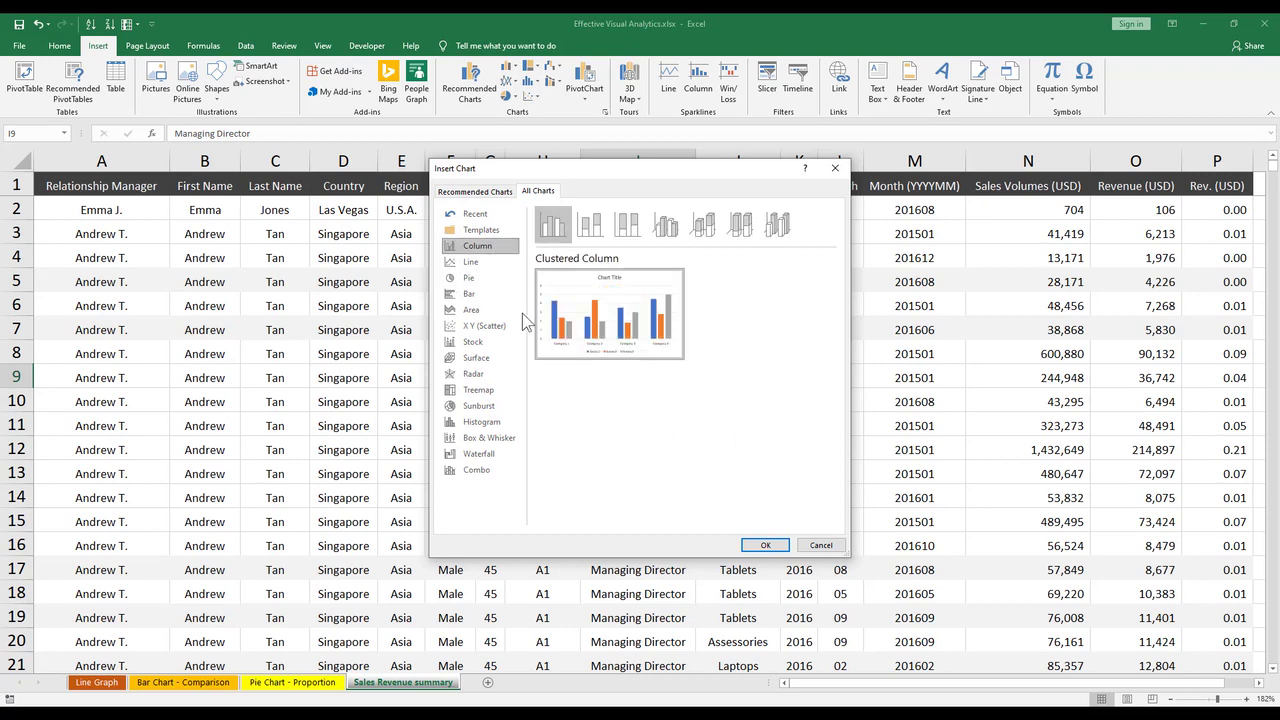
{"action": "left_click", "coordinate": [805, 545]}
{"action": "left_click", "coordinate": [320, 682]}
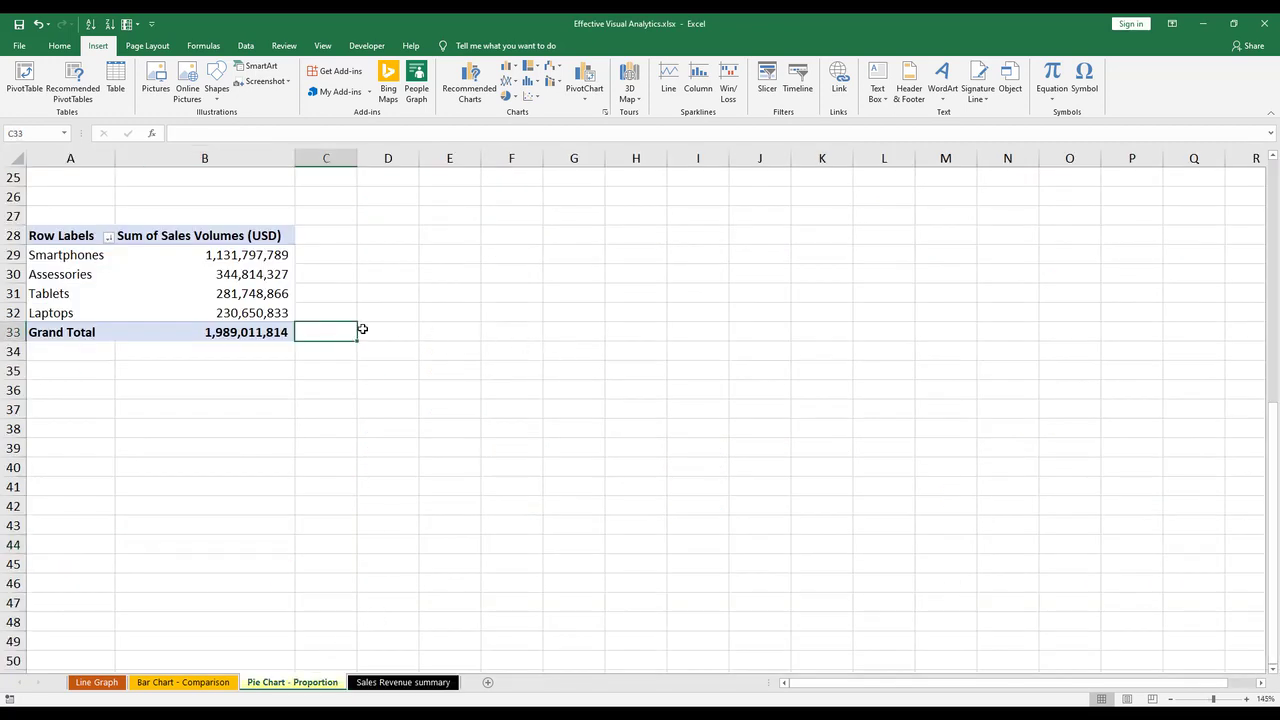
{"action": "left_click", "coordinate": [271, 273]}
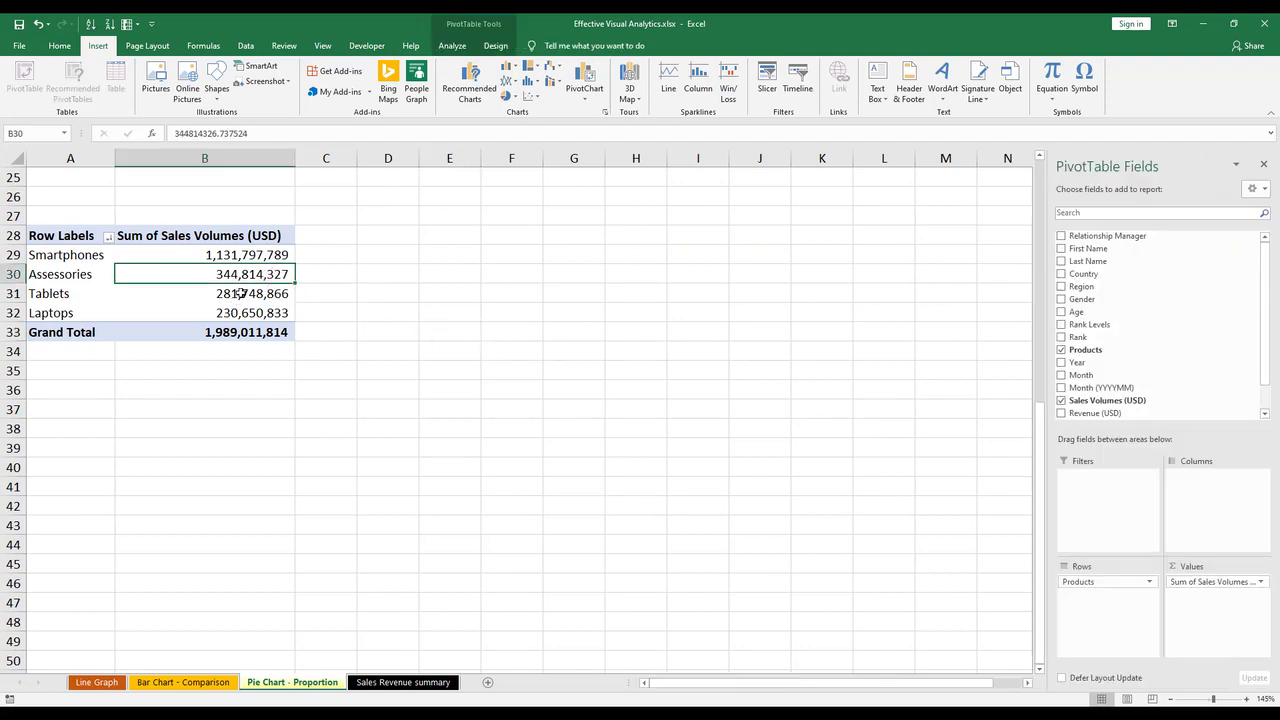
{"action": "left_click", "coordinate": [393, 683]}
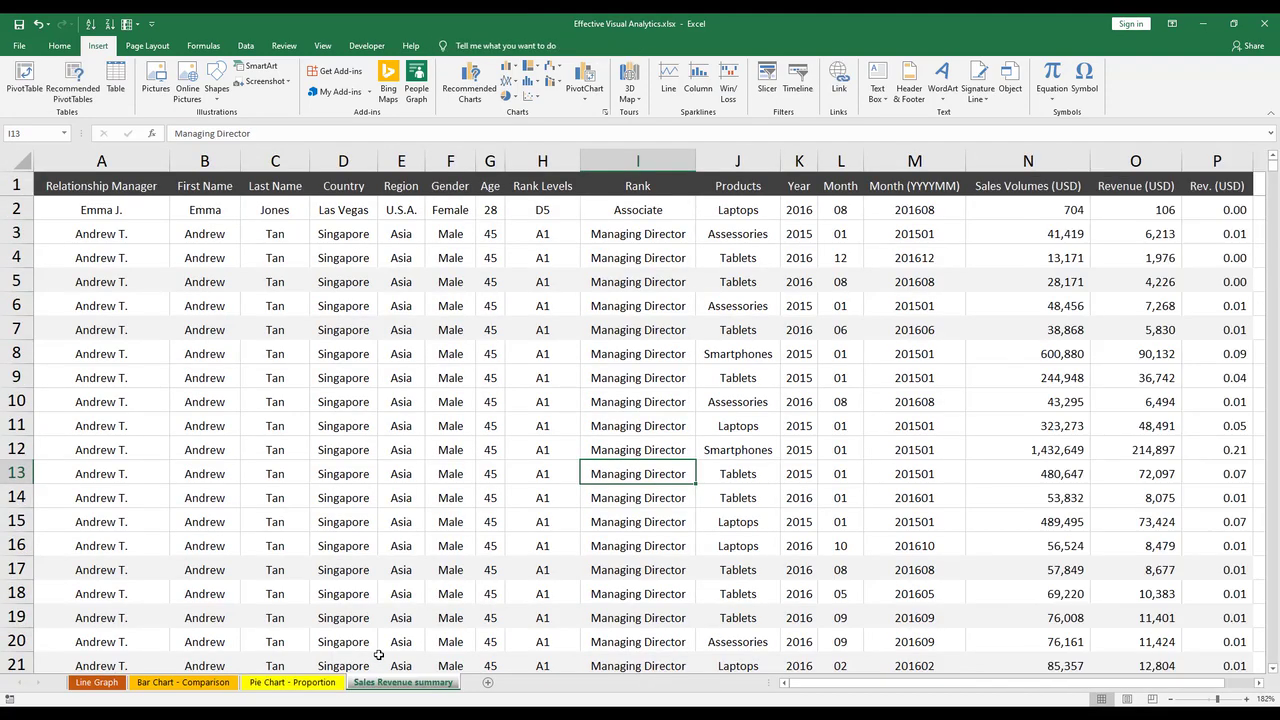
{"action": "left_click", "coordinate": [303, 686]}
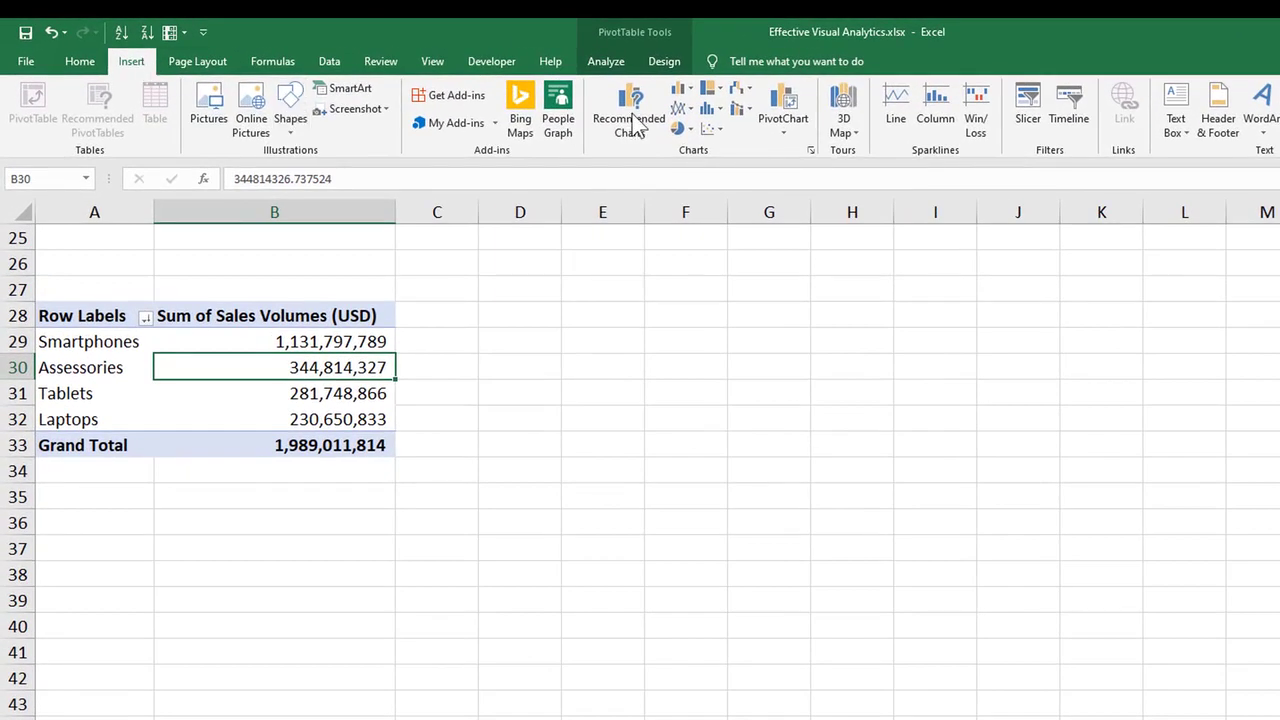
Insert a 2-D pie PivotChart beside the pivot table with its field buttons hidden
{"action": "left_click", "coordinate": [683, 130]}
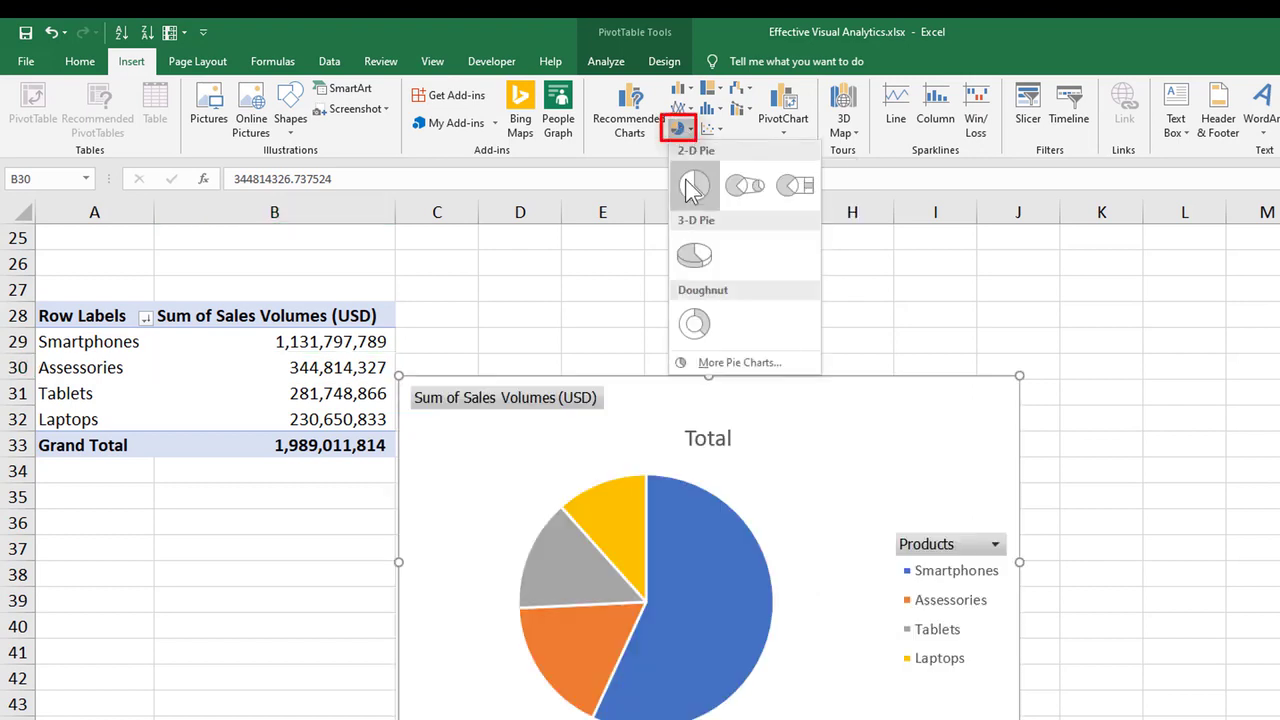
{"action": "left_click", "coordinate": [688, 178]}
{"action": "left_click_drag", "start_coordinate": [750, 392], "coordinate": [765, 312]}
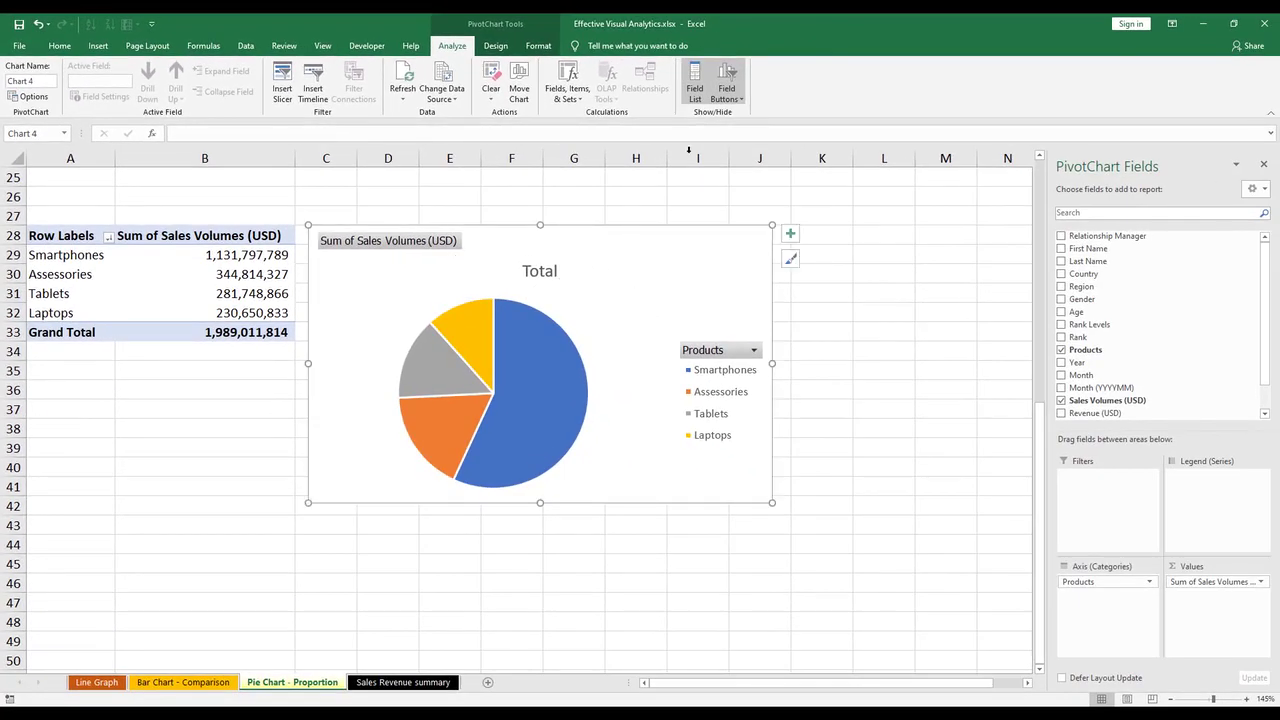
{"action": "left_click", "coordinate": [724, 79]}
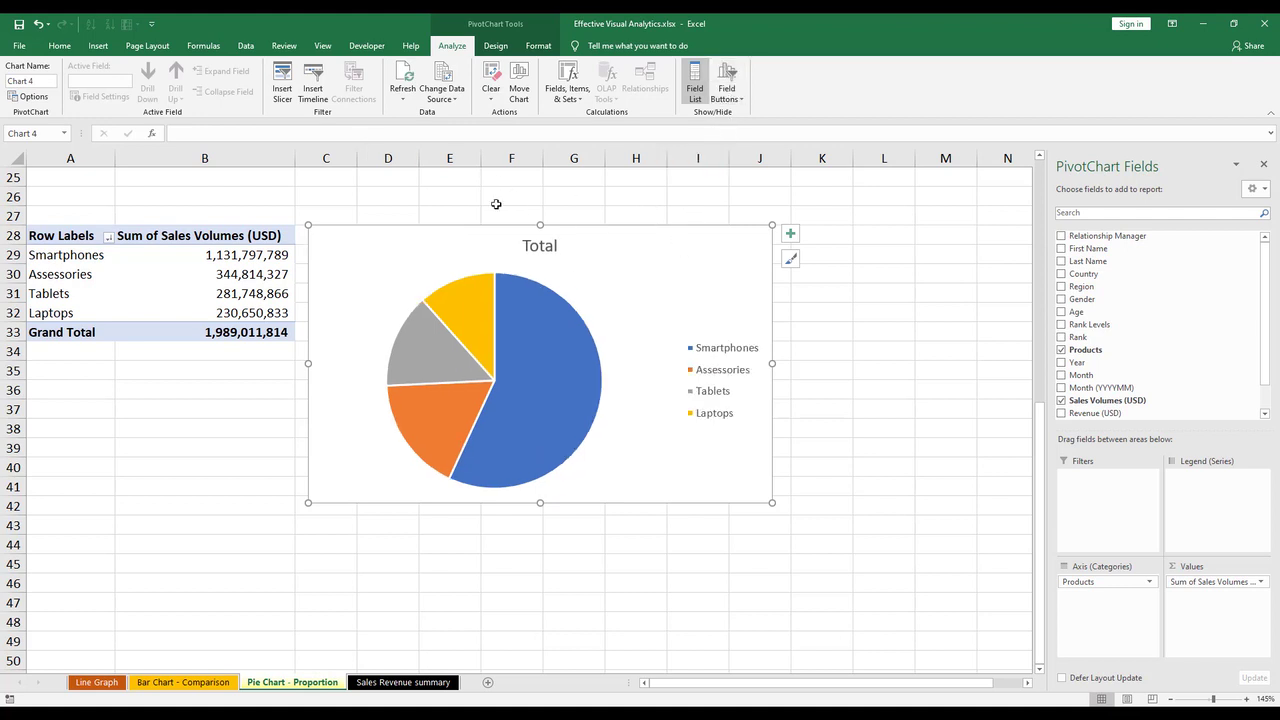
Add a chart title above the pie and select its Total placeholder text
{"action": "left_click", "coordinate": [495, 45]}
{"action": "left_click", "coordinate": [22, 88]}
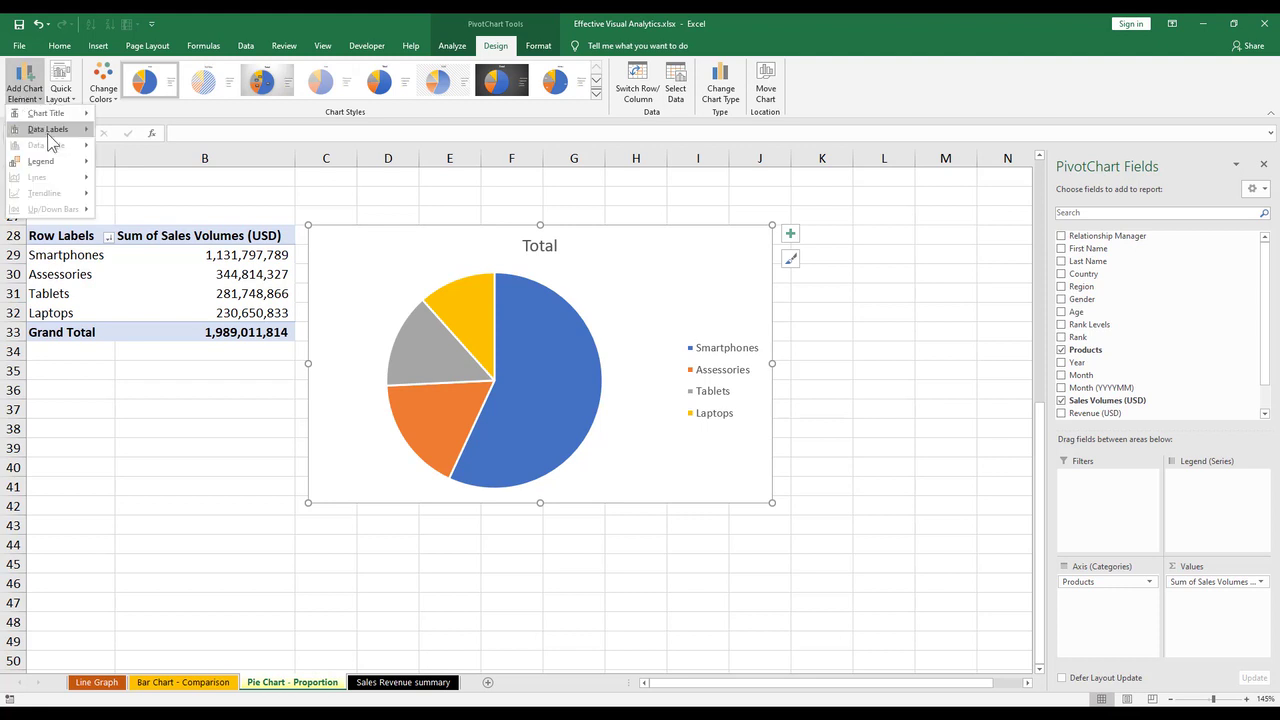
{"action": "mouse_move", "coordinate": [67, 119]}
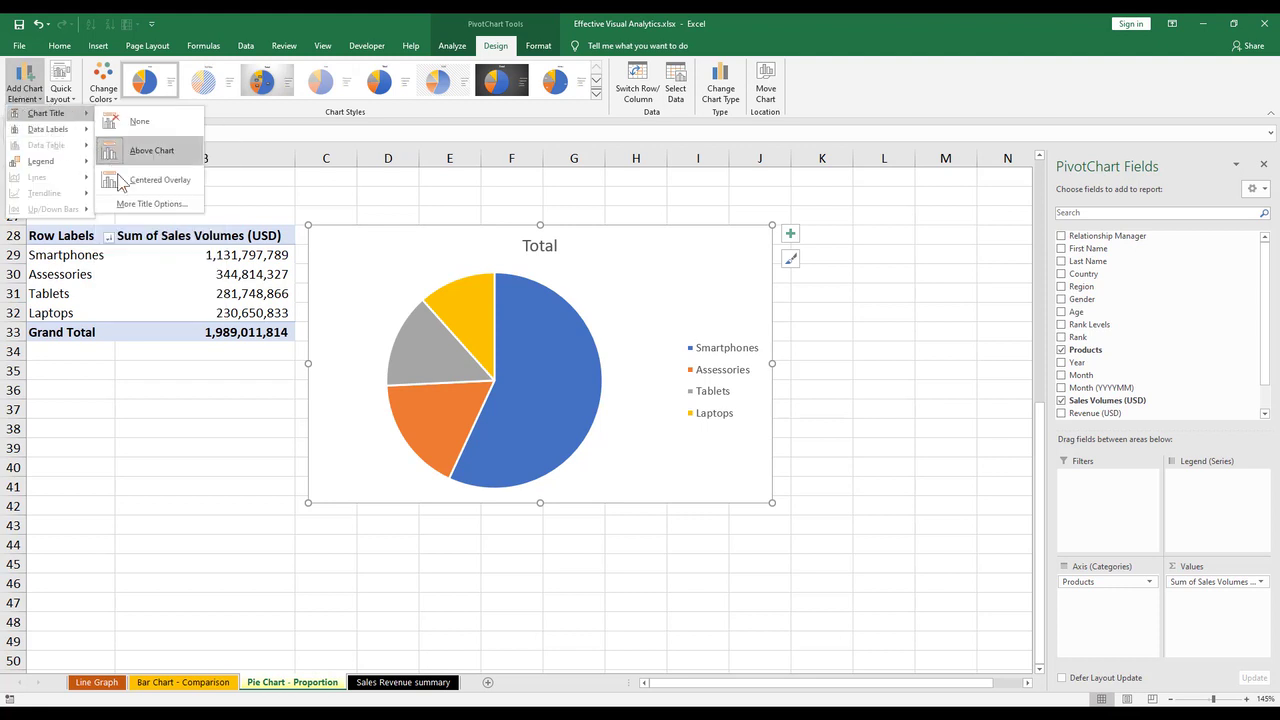
{"action": "left_click", "coordinate": [140, 149]}
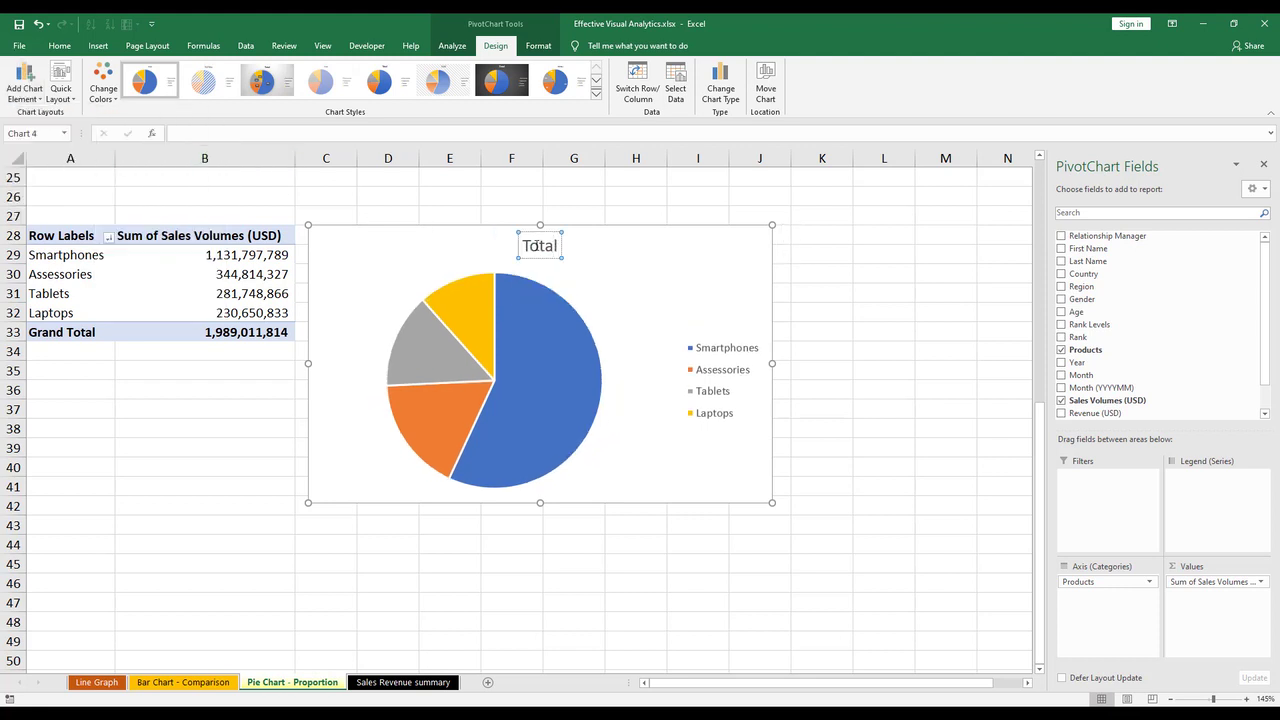
{"action": "left_click", "coordinate": [536, 245]}
{"action": "double_click", "coordinate": [536, 245]}
Title the pie chart 'Sales Volumes Breakdown across Products' in bold, underlined text
{"action": "type", "text": "Sales Volumes Brea"}
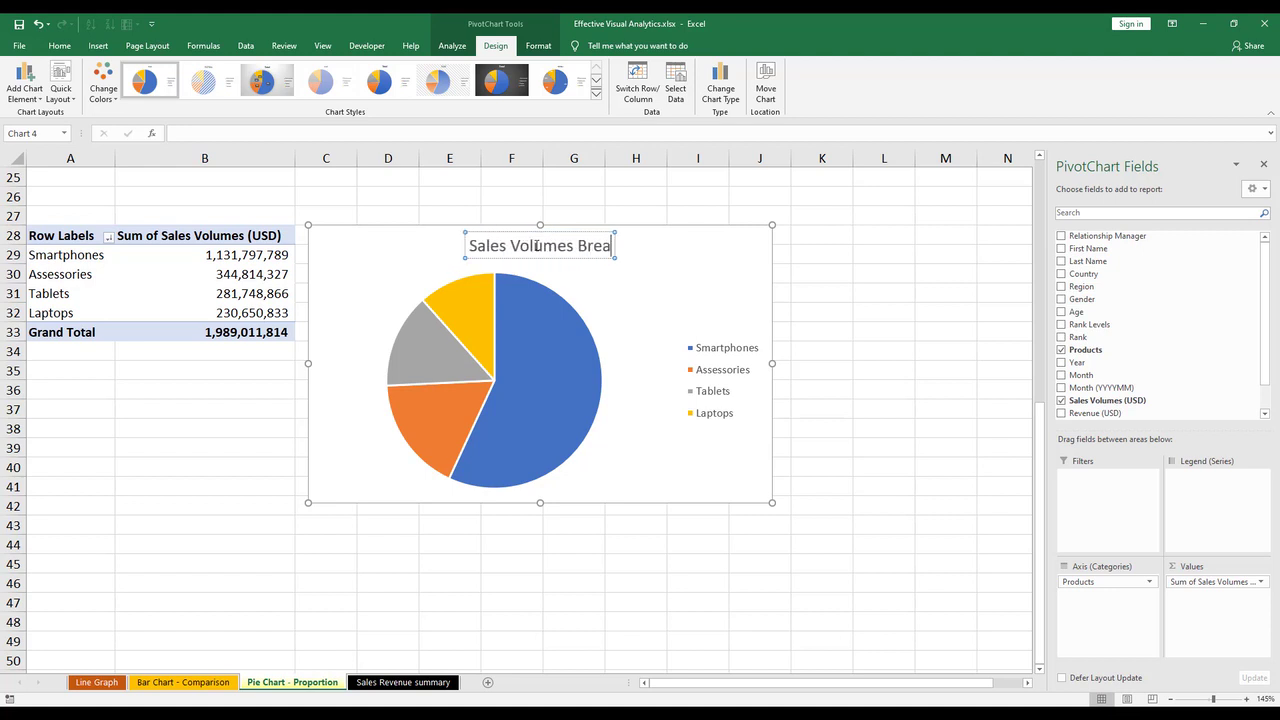
{"action": "type", "text": "kdown across"}
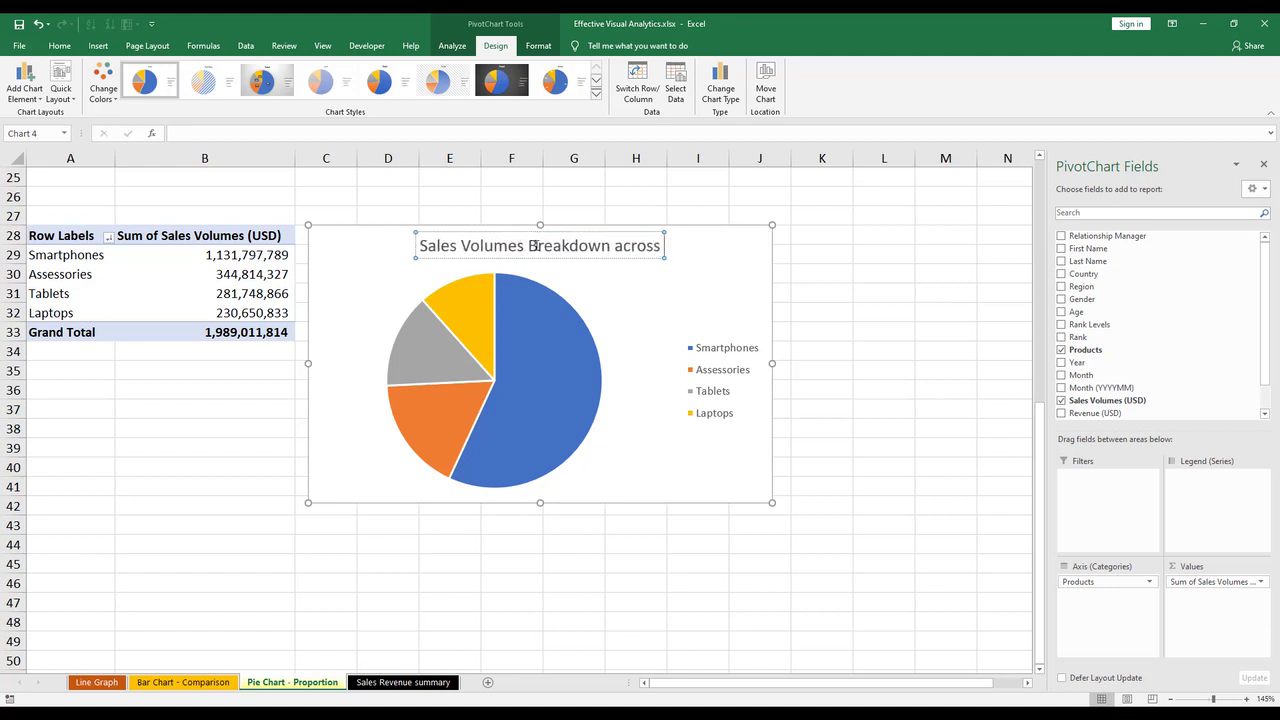
{"action": "type", "text": " Products"}
{"action": "key", "text": "ctrl+a"}
{"action": "key", "text": "ctrl+b"}
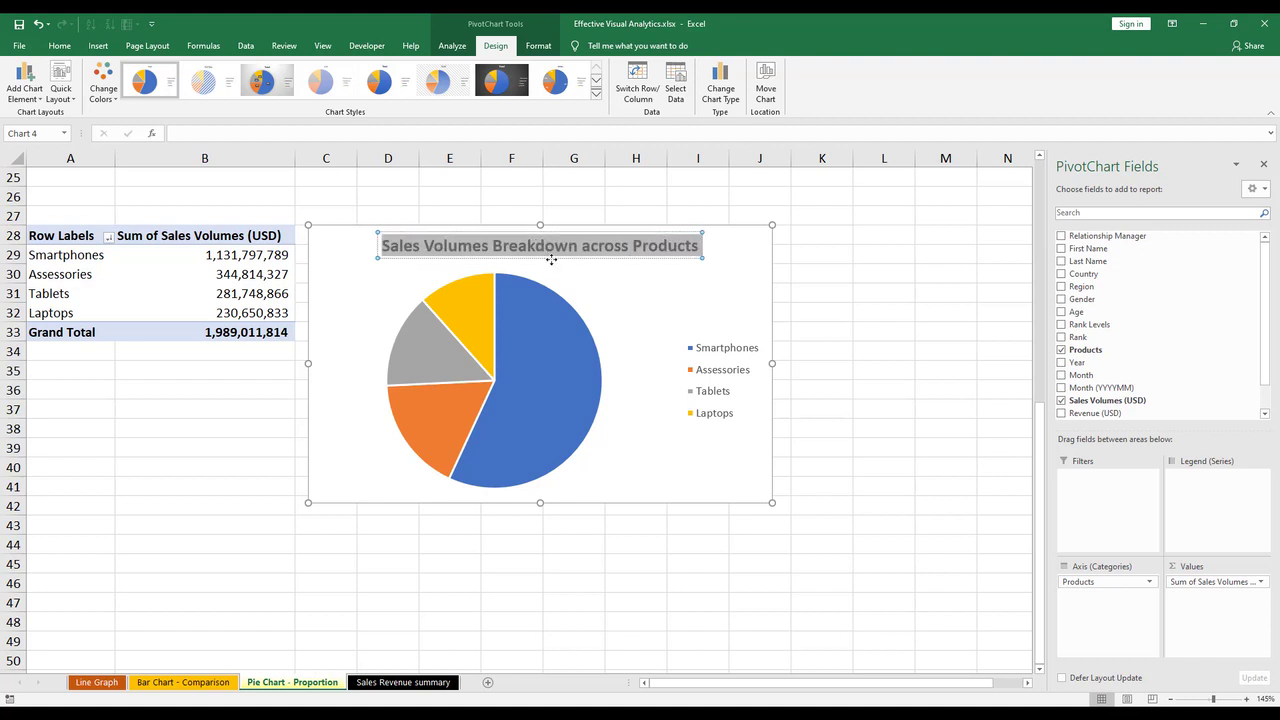
{"action": "key", "text": "ctrl+u"}
{"action": "left_click", "coordinate": [651, 310]}
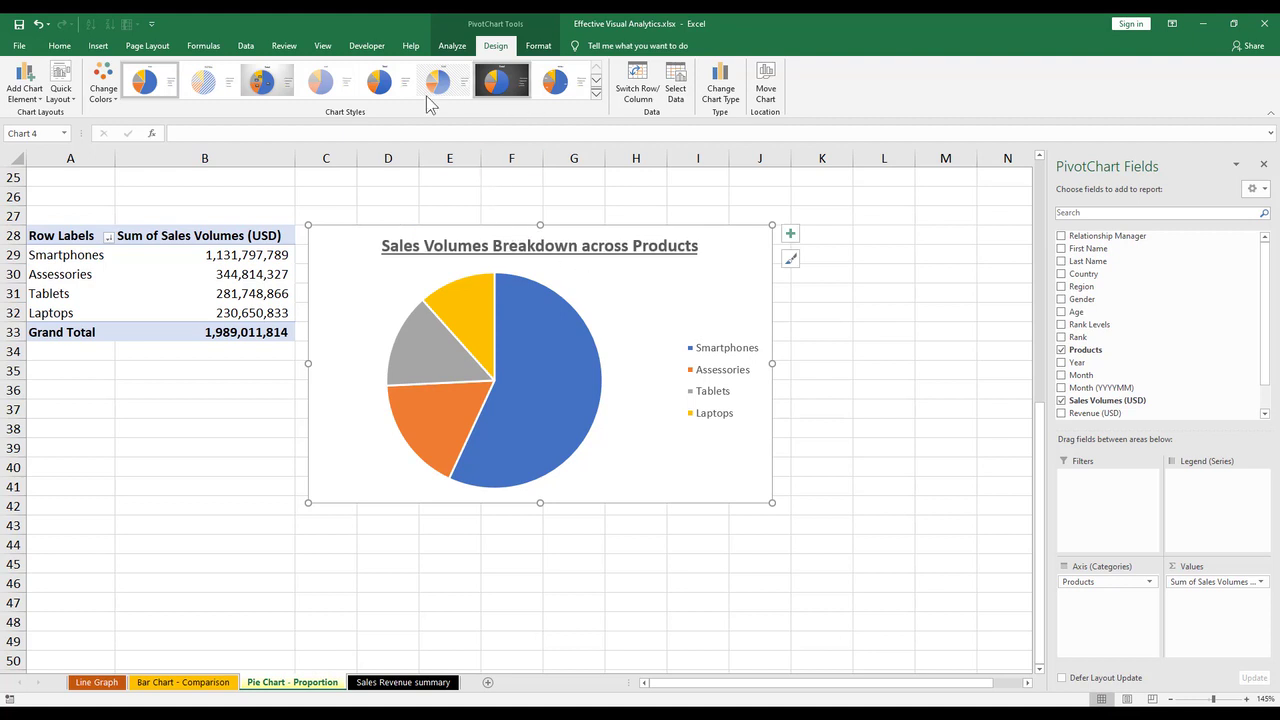
Place the pie chart's legend across the top
{"action": "left_click", "coordinate": [24, 86]}
{"action": "mouse_move", "coordinate": [75, 168]}
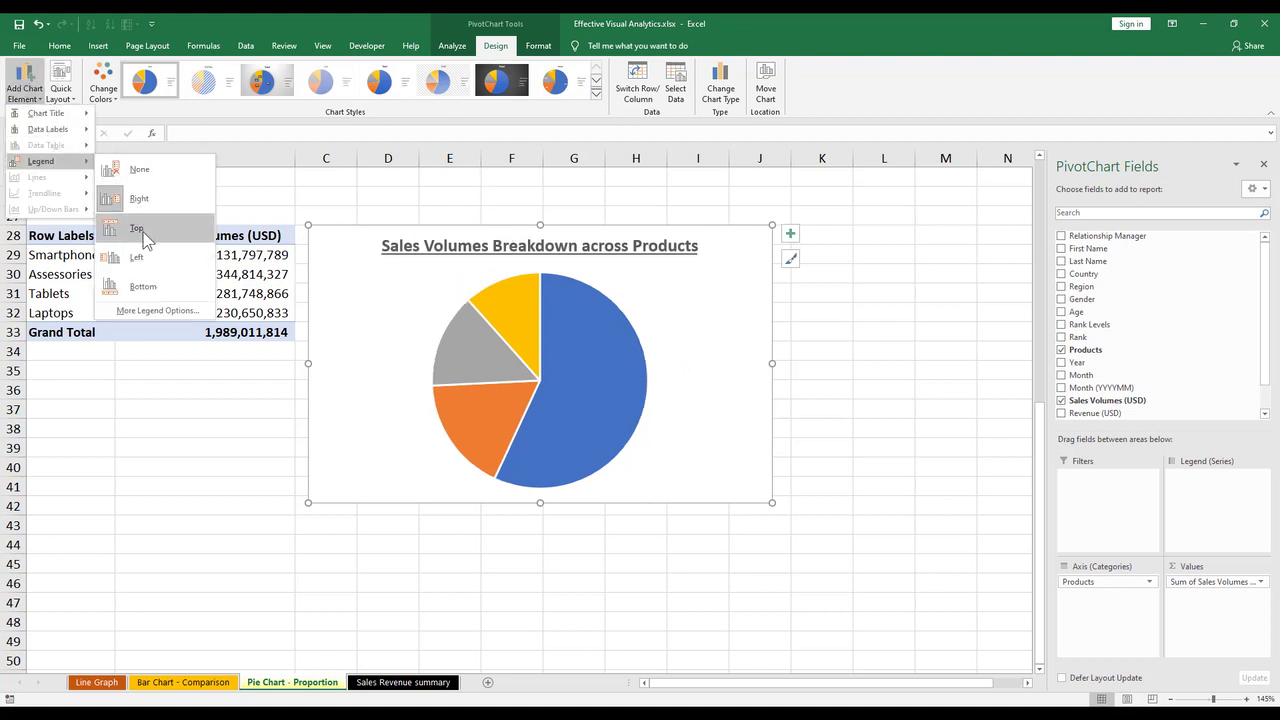
{"action": "left_click", "coordinate": [140, 229]}
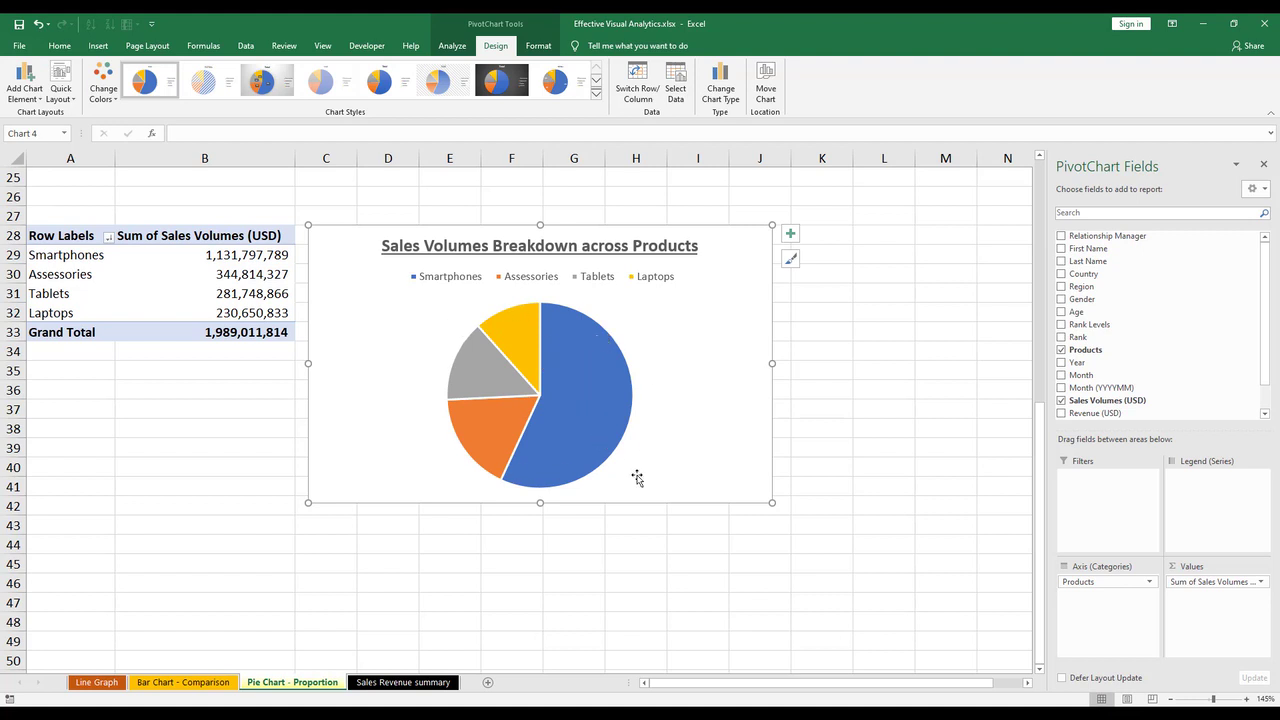
{"action": "mouse_move", "coordinate": [565, 371]}
{"action": "mouse_move", "coordinate": [607, 346]}
{"action": "left_click", "coordinate": [604, 313]}
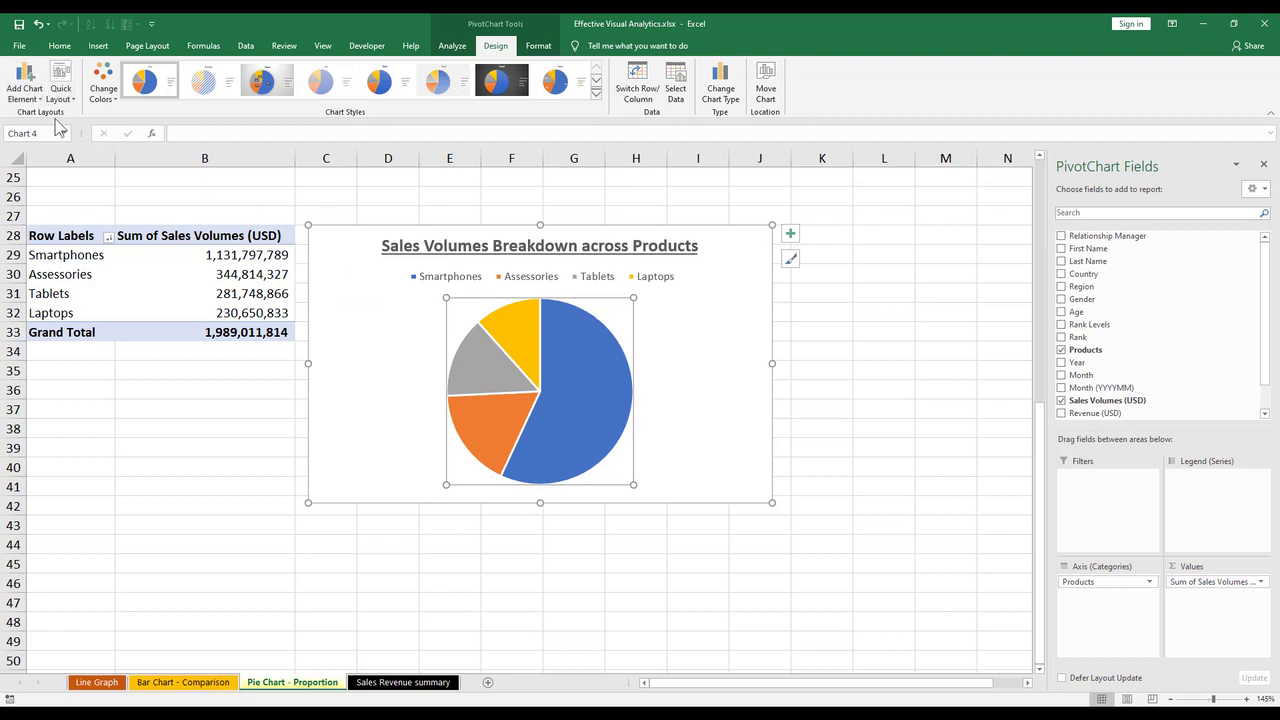
Add Data Callout labels to the slices and move the Laptops callout left of the pie
{"action": "left_click", "coordinate": [25, 88]}
{"action": "mouse_move", "coordinate": [70, 130]}
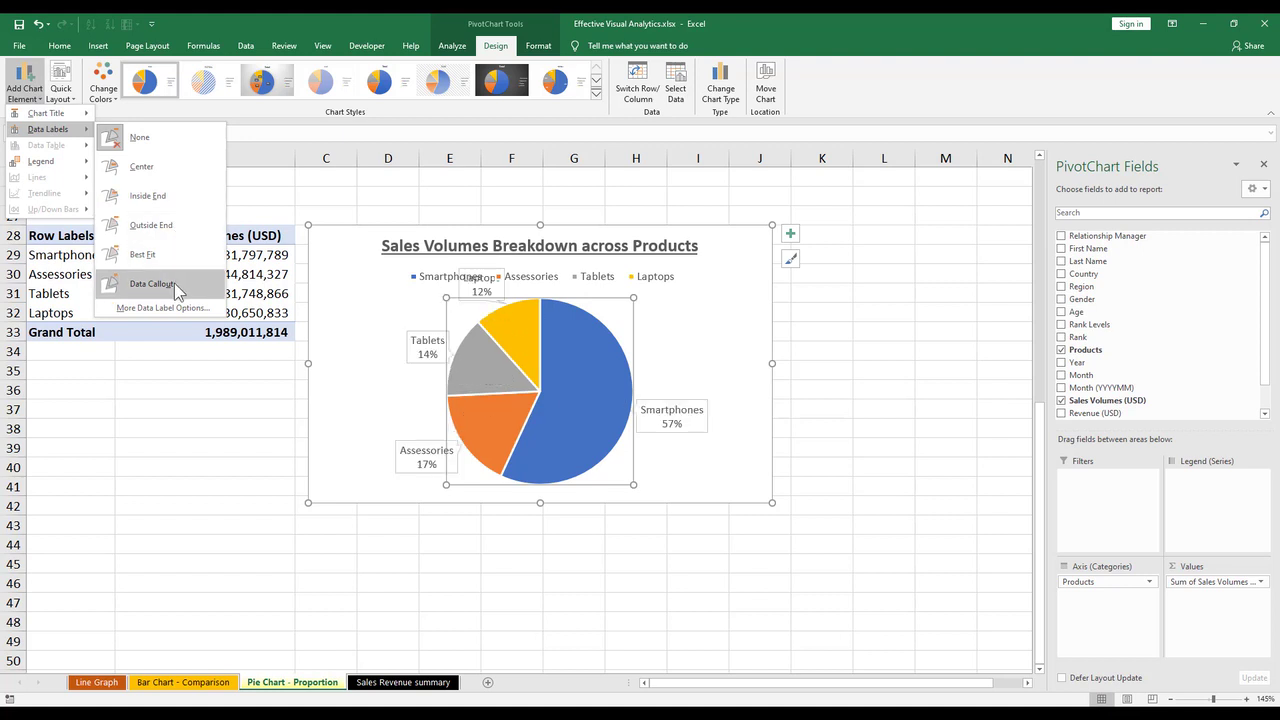
{"action": "left_click", "coordinate": [152, 285]}
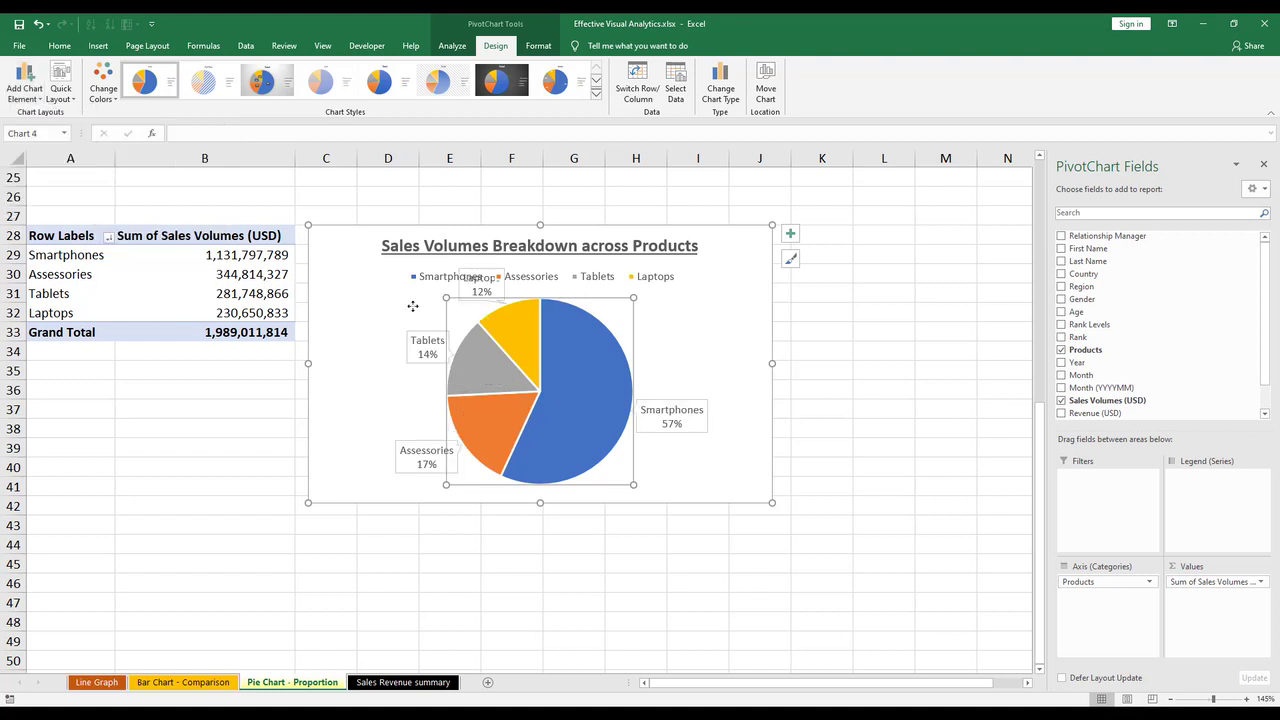
{"action": "left_click", "coordinate": [467, 300]}
{"action": "left_click_drag", "start_coordinate": [467, 300], "coordinate": [385, 353]}
Nudge the Assessories callout left and the Smartphones callout right, then review the legend
{"action": "left_click", "coordinate": [409, 346]}
{"action": "left_click", "coordinate": [441, 441]}
{"action": "left_click_drag", "start_coordinate": [441, 441], "coordinate": [429, 442]}
{"action": "left_click", "coordinate": [695, 414]}
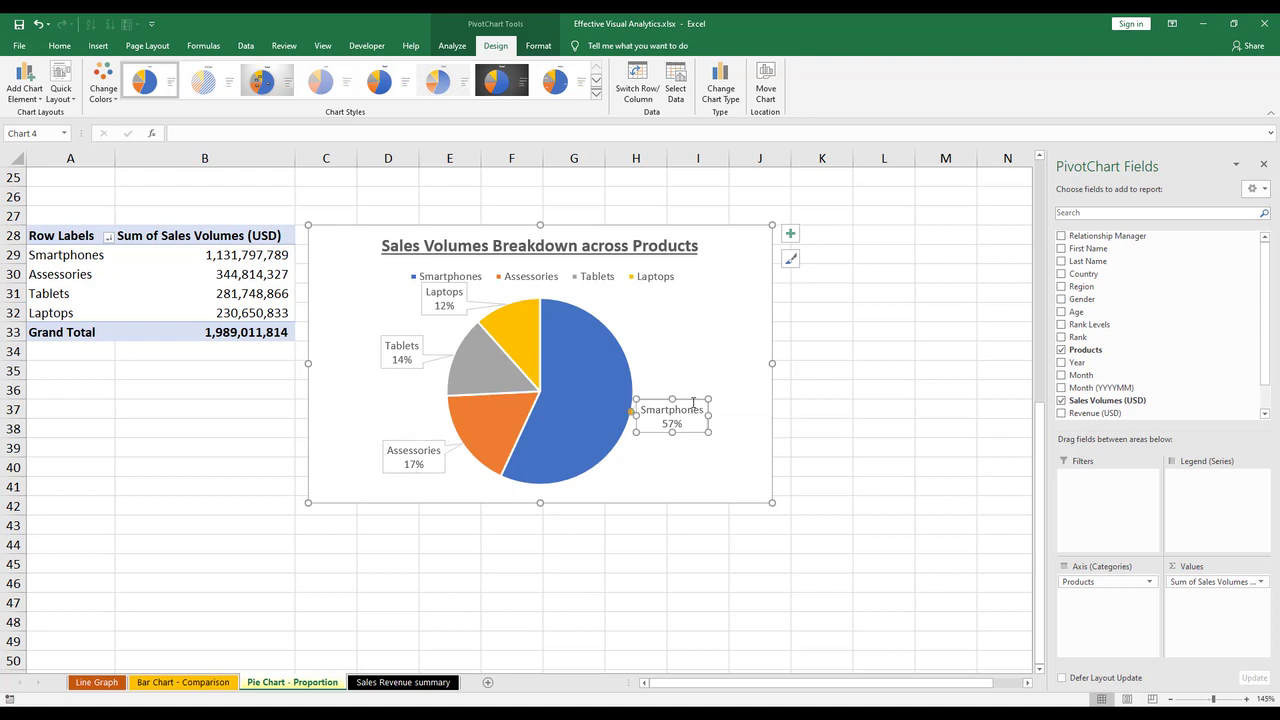
{"action": "left_click_drag", "start_coordinate": [695, 414], "coordinate": [709, 416]}
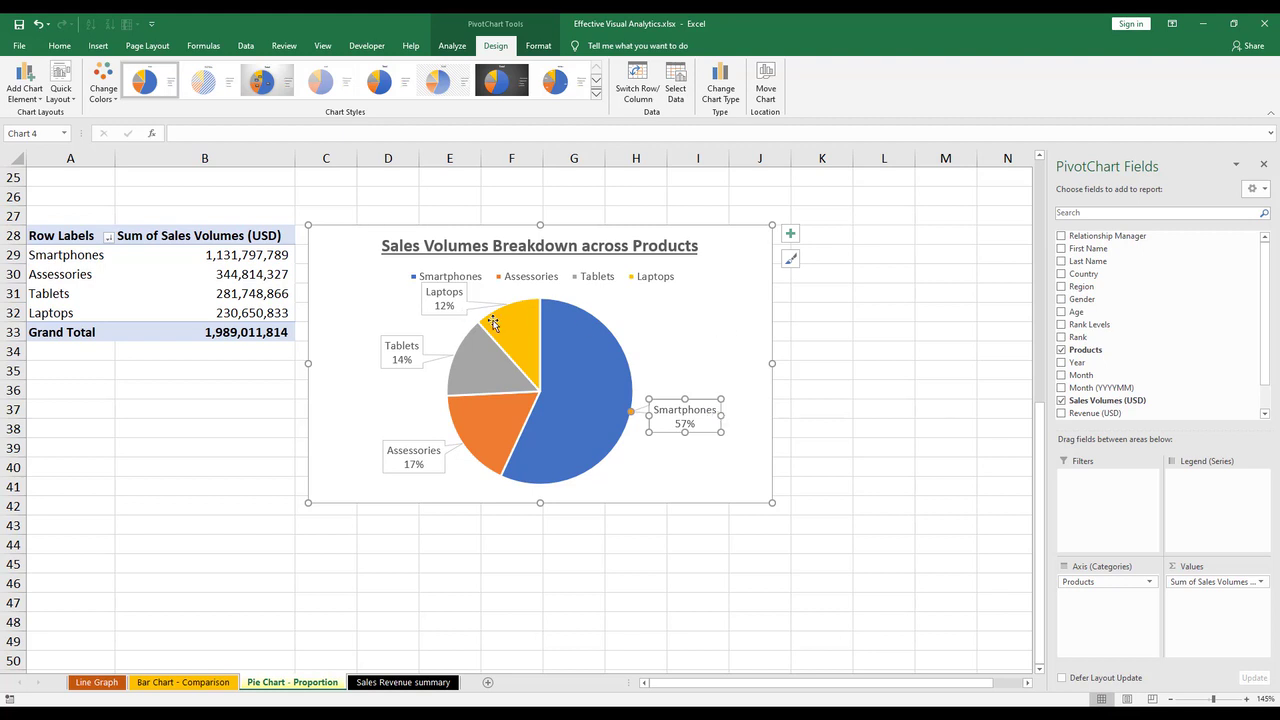
{"action": "left_click", "coordinate": [798, 350]}
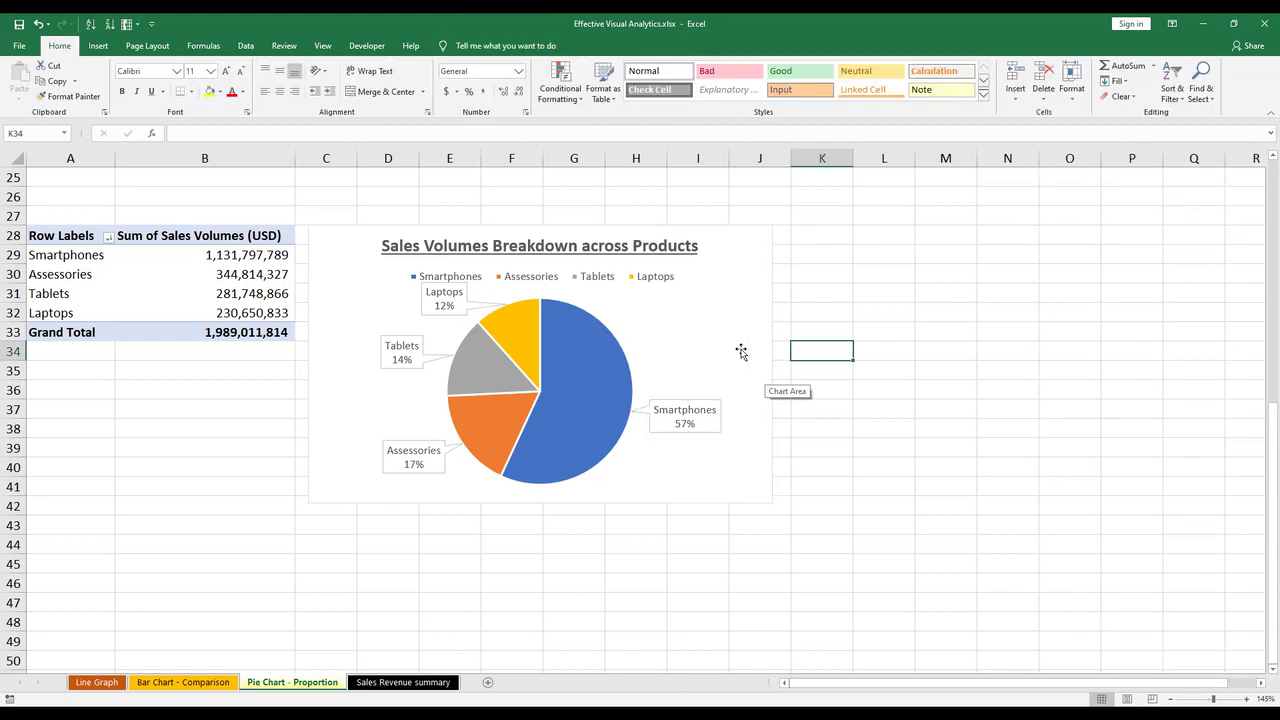
{"action": "left_click", "coordinate": [631, 275]}
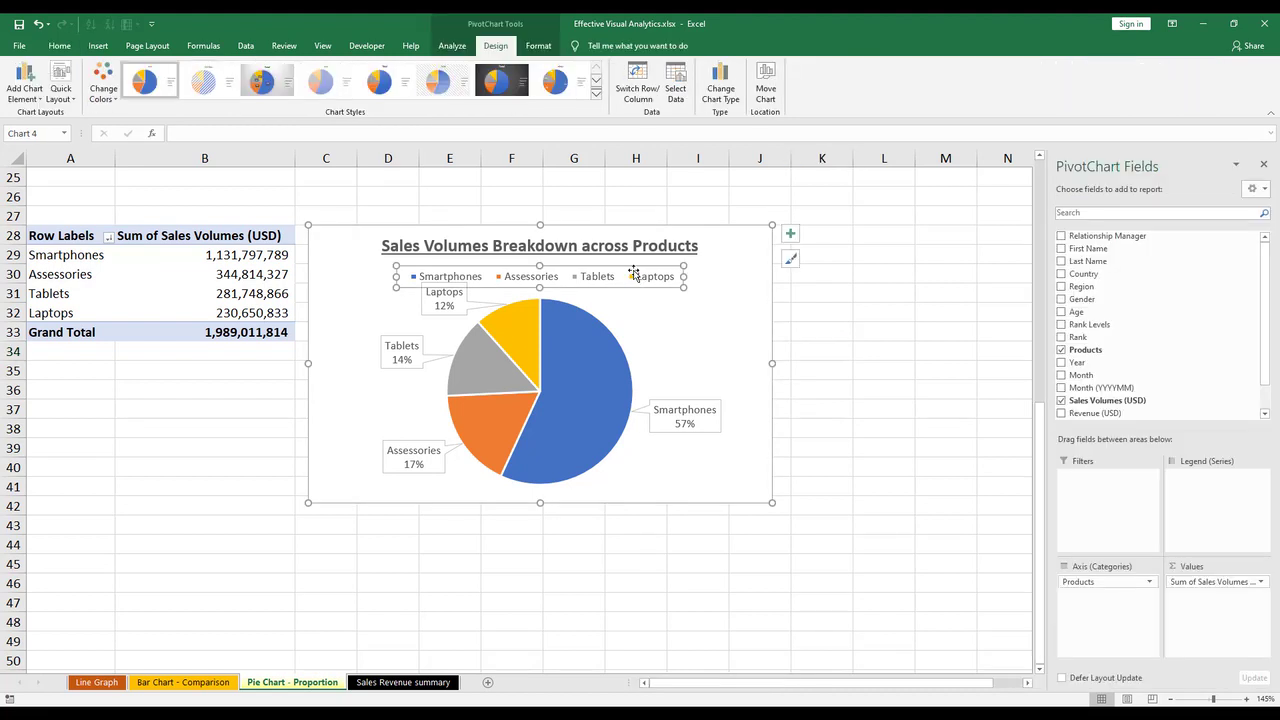
{"action": "left_click", "coordinate": [773, 300]}
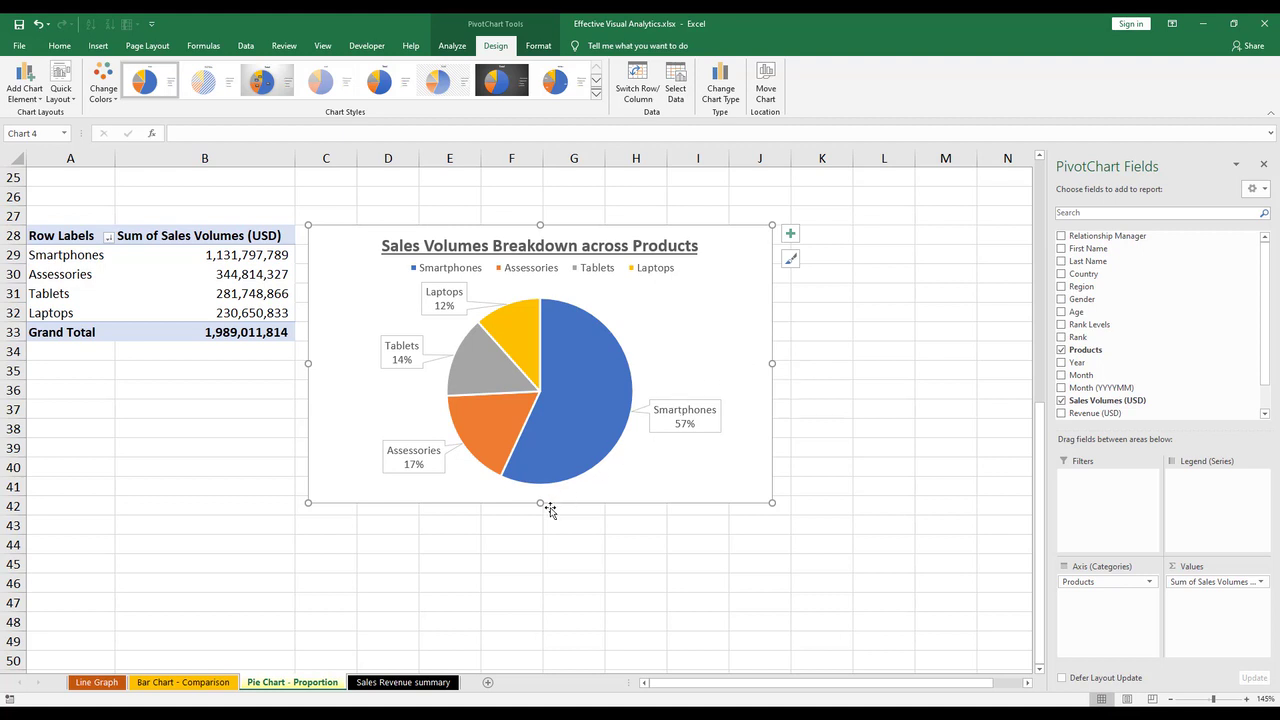
On the Bar Chart - Comparison sheet, remove the YoY% field from the pivot table values
{"action": "left_click", "coordinate": [188, 683]}
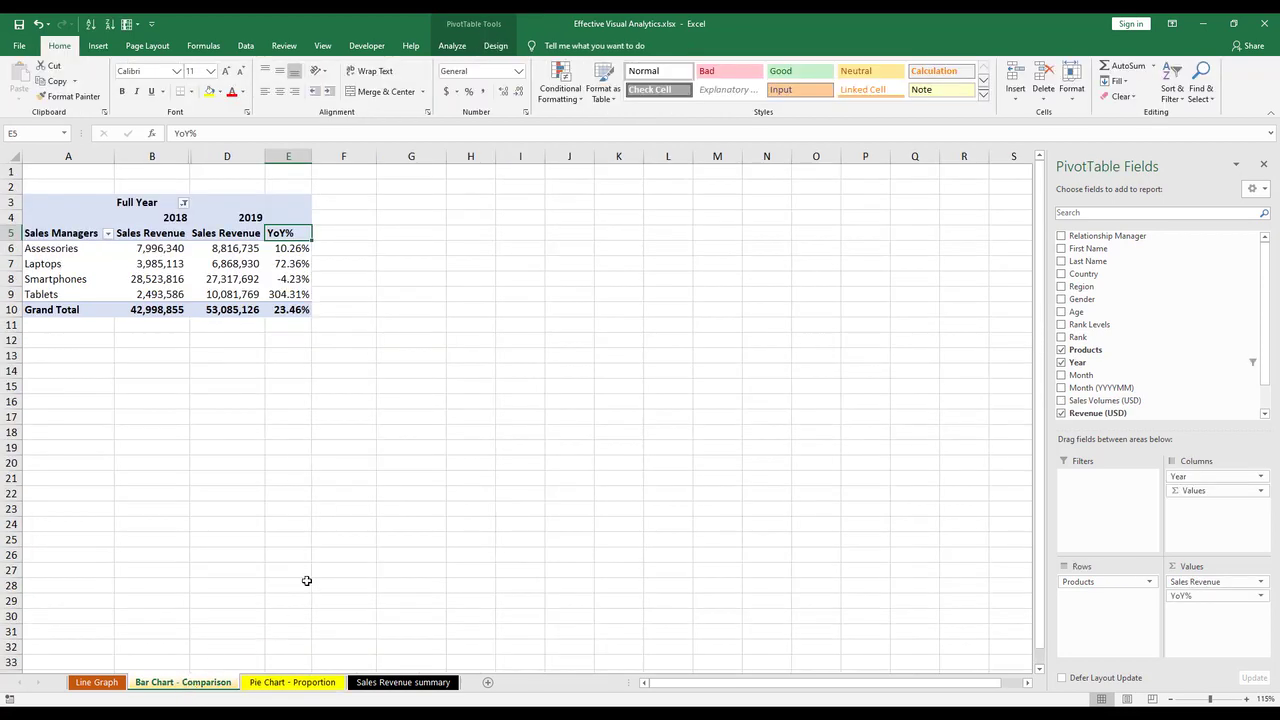
{"action": "left_click", "coordinate": [333, 352]}
{"action": "left_click", "coordinate": [283, 266]}
{"action": "left_click", "coordinate": [282, 234]}
{"action": "left_click_drag", "start_coordinate": [1197, 598], "coordinate": [1100, 390]}
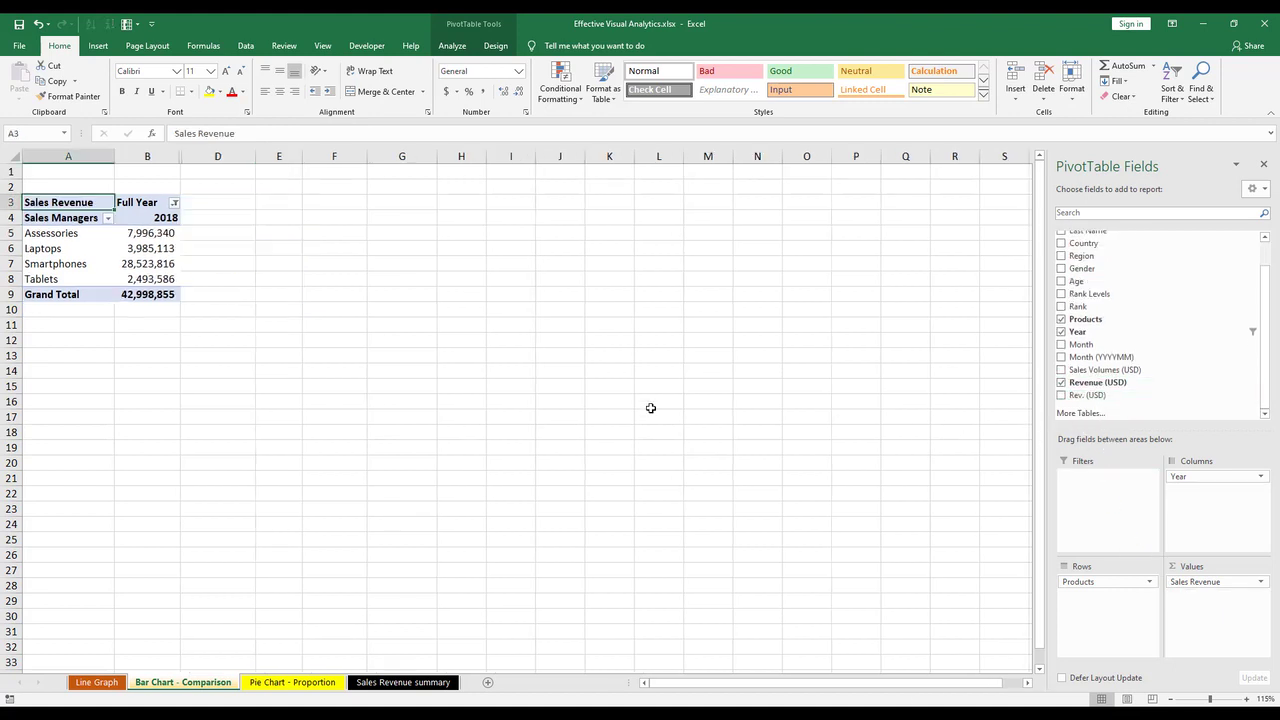
Filter Year to include 2019 alongside 2018 and select the revenue values
{"action": "left_click", "coordinate": [172, 283]}
{"action": "left_click", "coordinate": [176, 218]}
{"action": "key", "text": "alt+Down"}
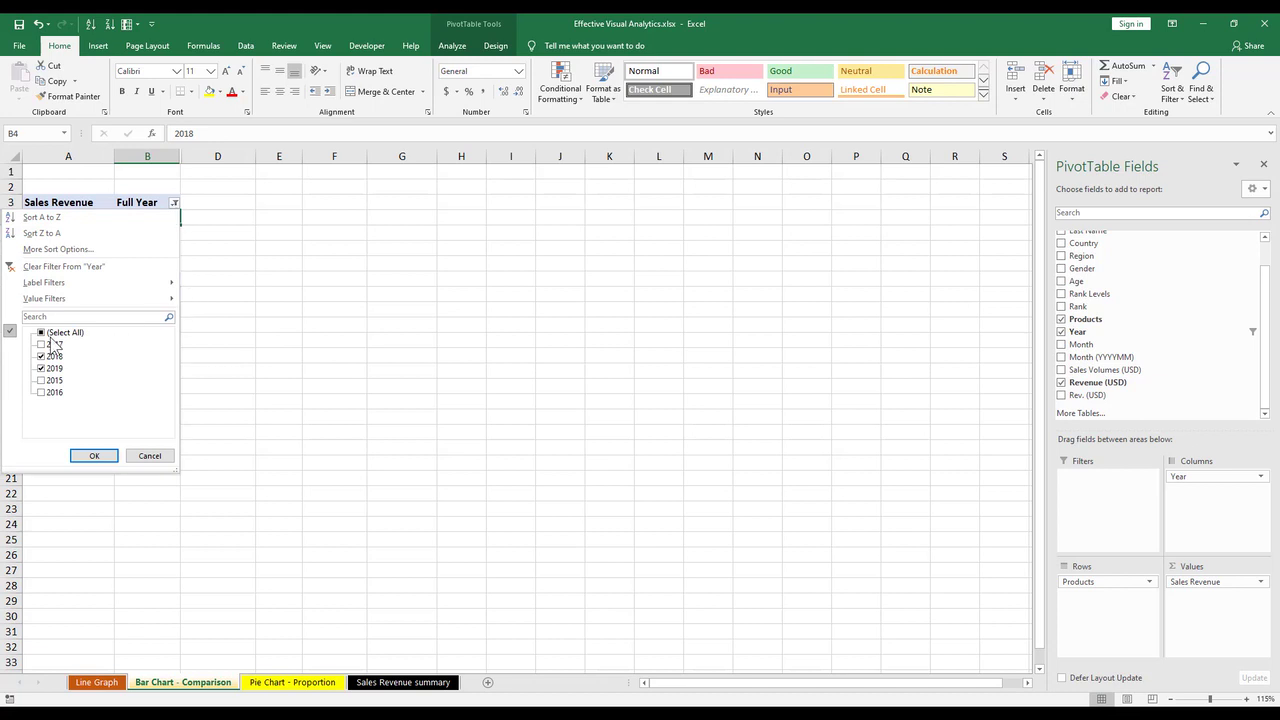
{"action": "left_click", "coordinate": [42, 368]}
{"action": "left_click", "coordinate": [113, 461]}
{"action": "left_click_drag", "start_coordinate": [283, 332], "coordinate": [283, 340]}
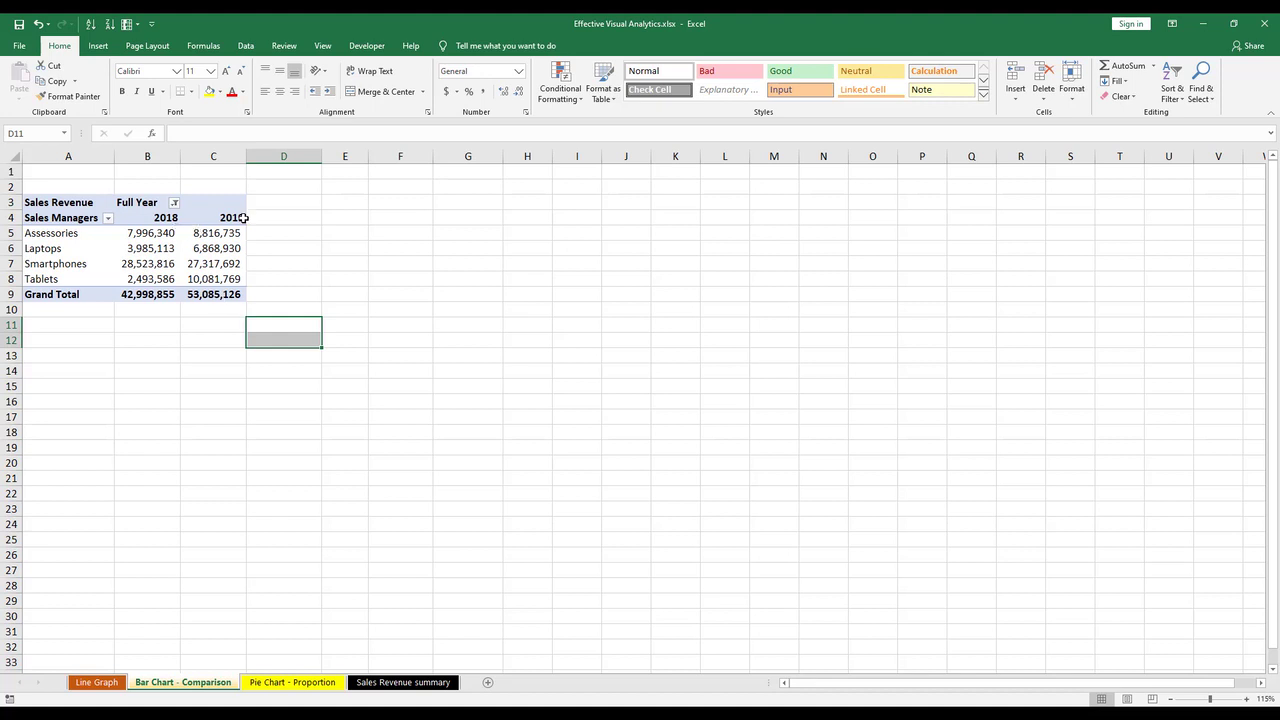
{"action": "left_click_drag", "start_coordinate": [159, 236], "coordinate": [224, 294]}
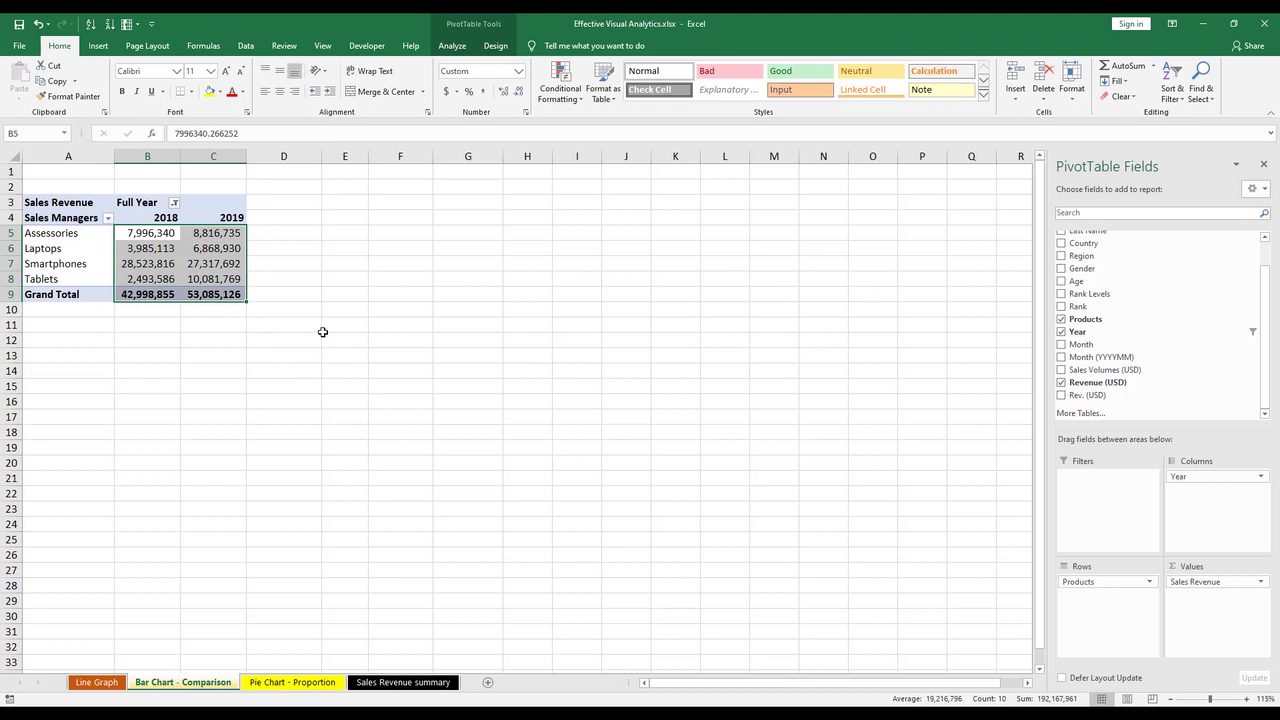
{"action": "scroll", "coordinate": [324, 332], "scroll_direction": "up", "scroll_amount": 4}
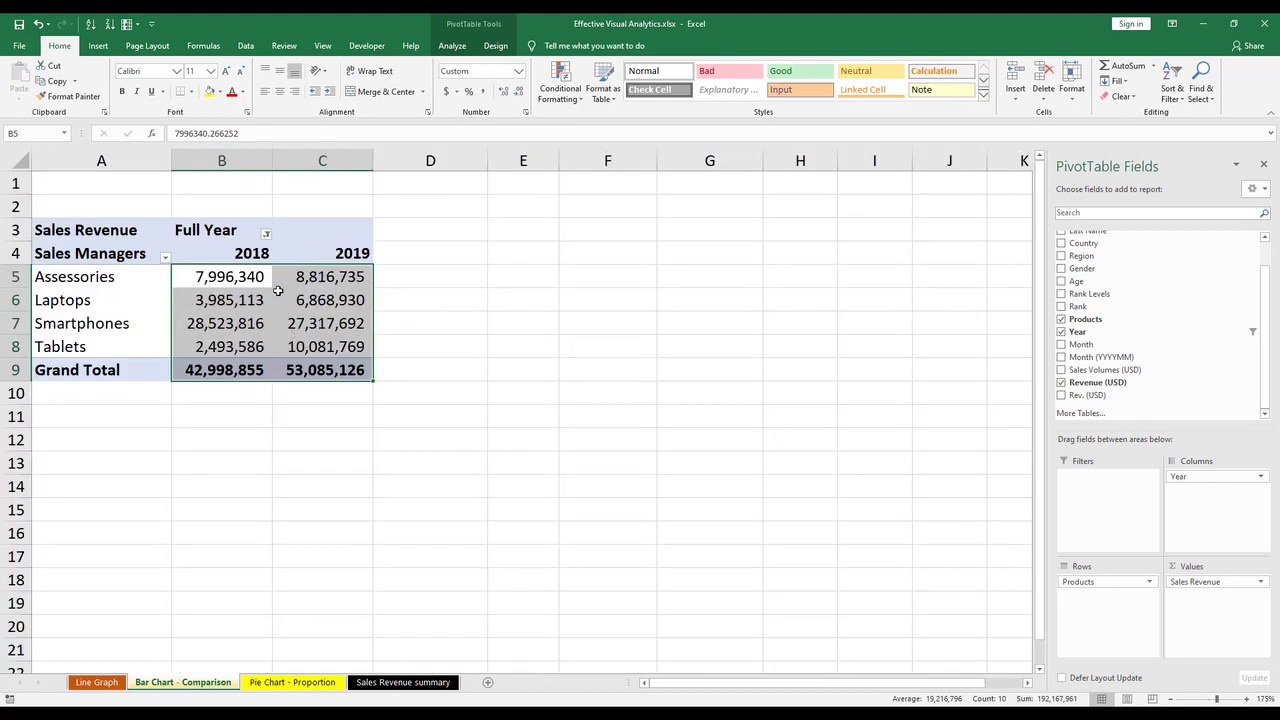
Insert a Clustered Column PivotChart of 2018 vs 2019 revenue, drag it beside the table, and hide field buttons
{"action": "left_click", "coordinate": [355, 323]}
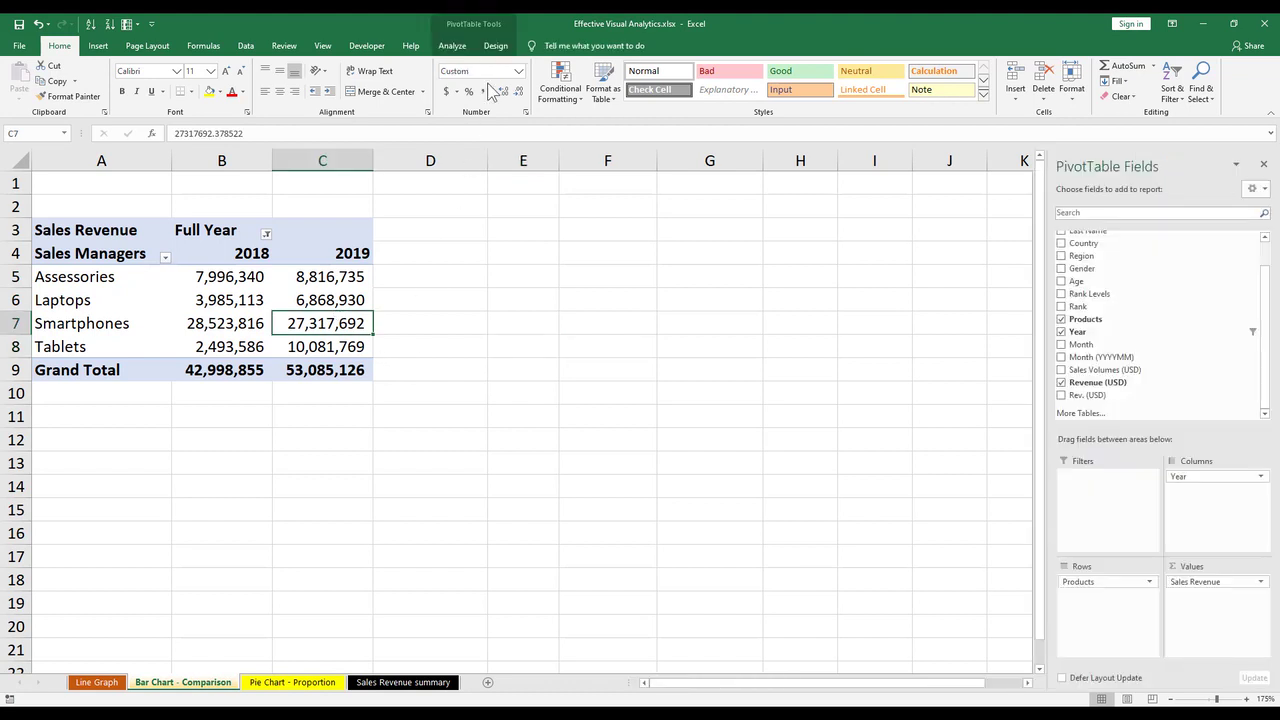
{"action": "left_click", "coordinate": [99, 47]}
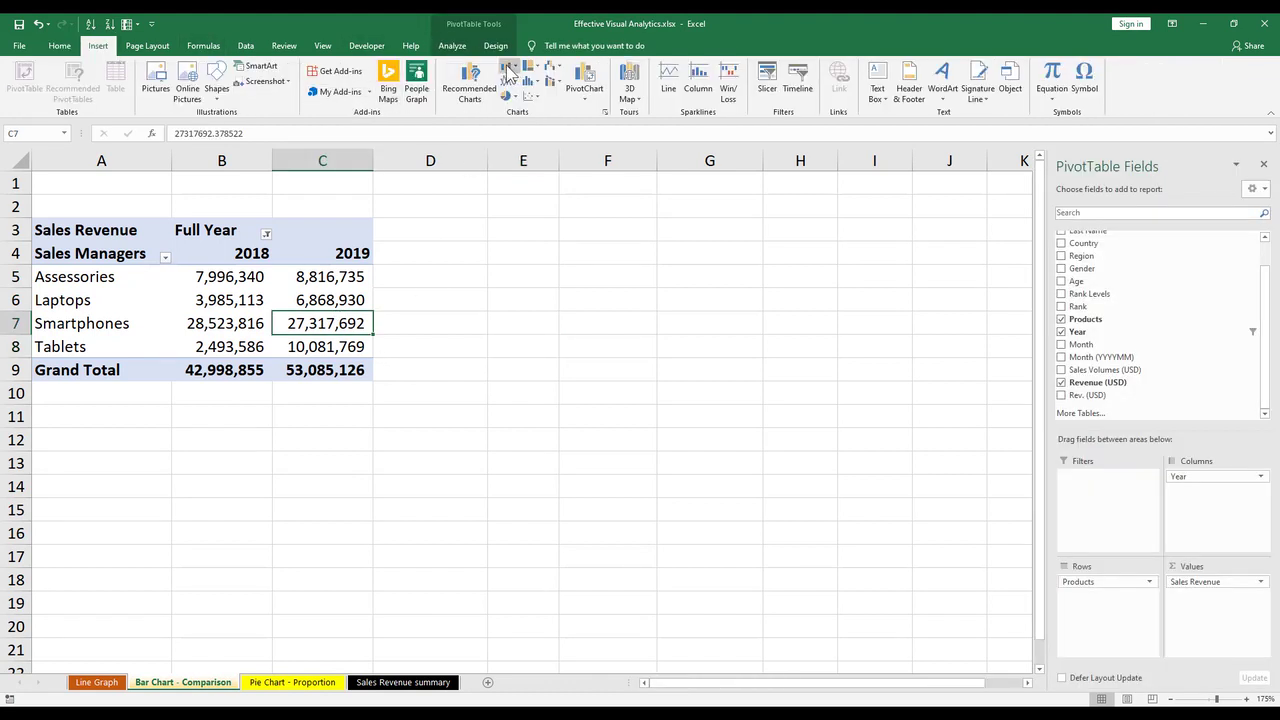
{"action": "left_click", "coordinate": [508, 75]}
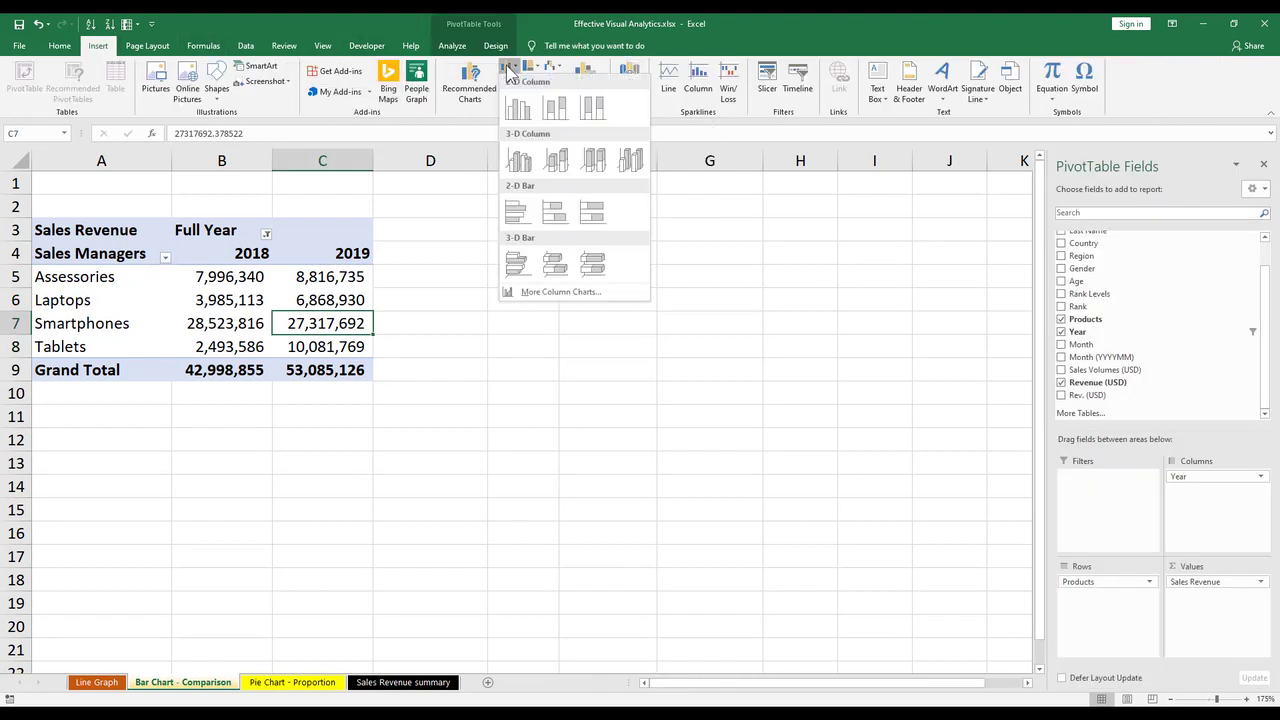
{"action": "left_click", "coordinate": [515, 114]}
{"action": "left_click_drag", "start_coordinate": [565, 258], "coordinate": [693, 225]}
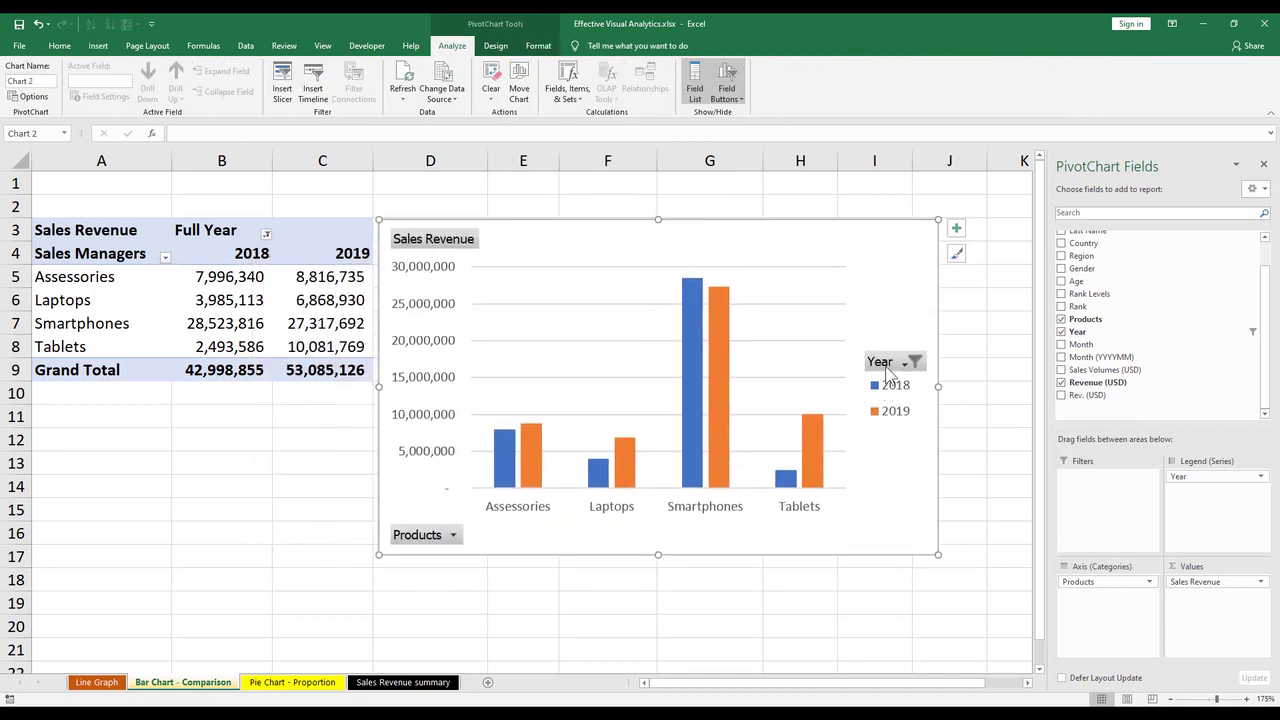
{"action": "left_click", "coordinate": [726, 78]}
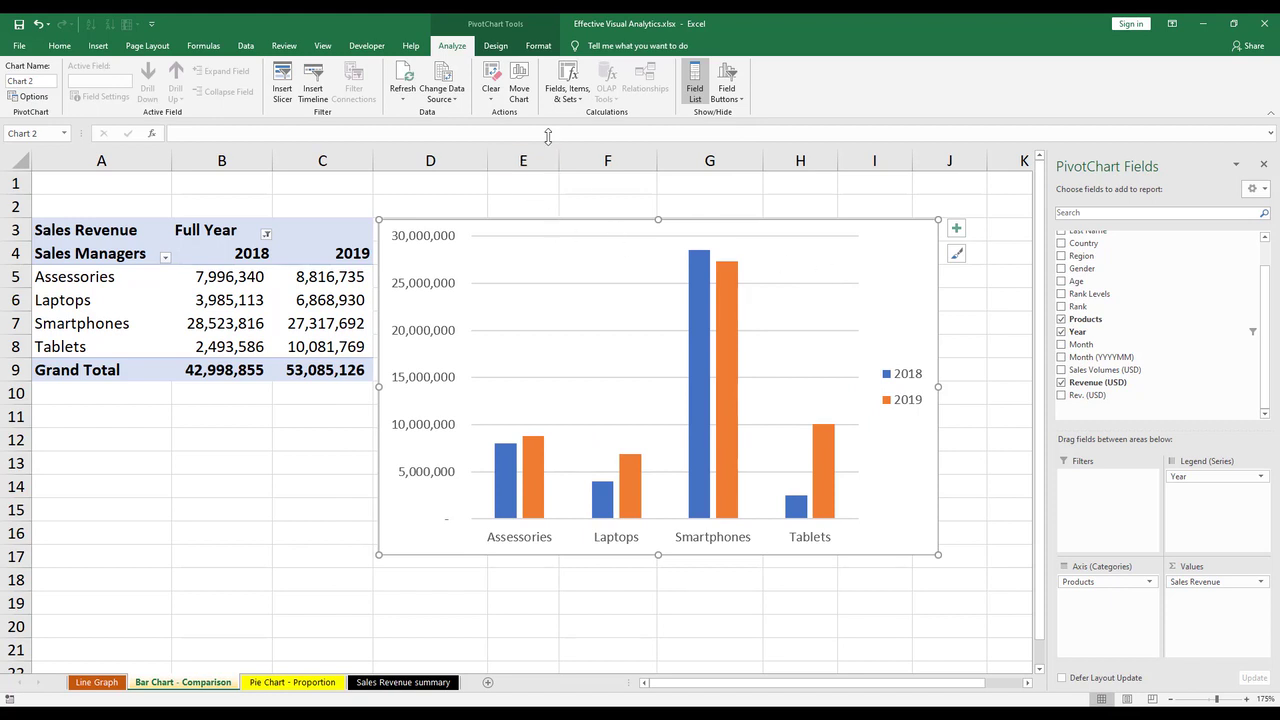
Place the column chart's legend at the top and add a chart title above the chart
{"action": "left_click", "coordinate": [495, 46]}
{"action": "left_click", "coordinate": [25, 80]}
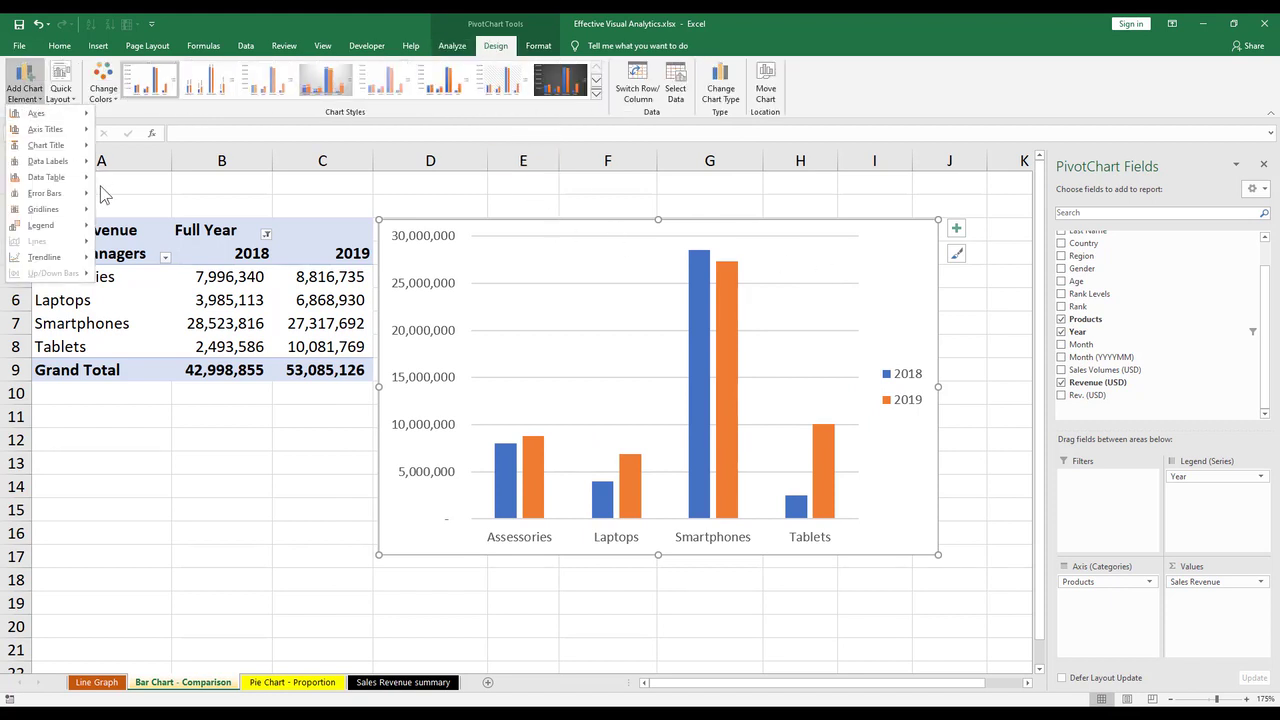
{"action": "mouse_move", "coordinate": [72, 230]}
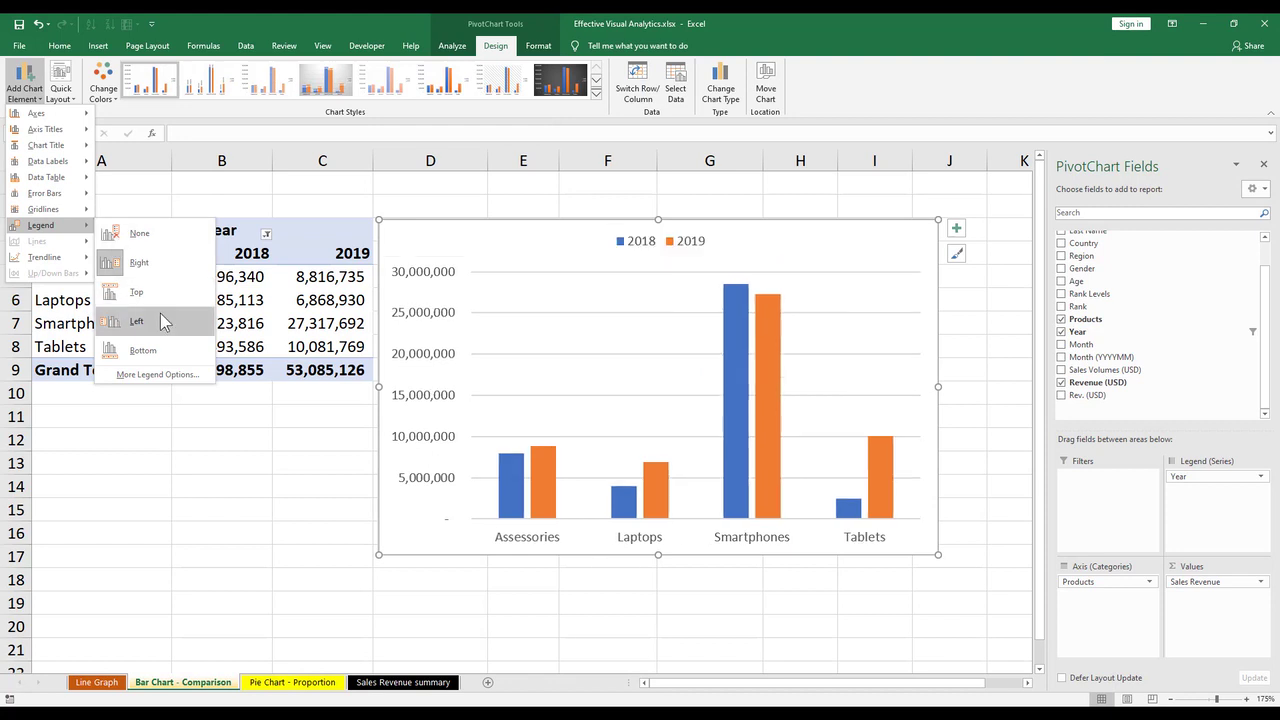
{"action": "left_click", "coordinate": [155, 310]}
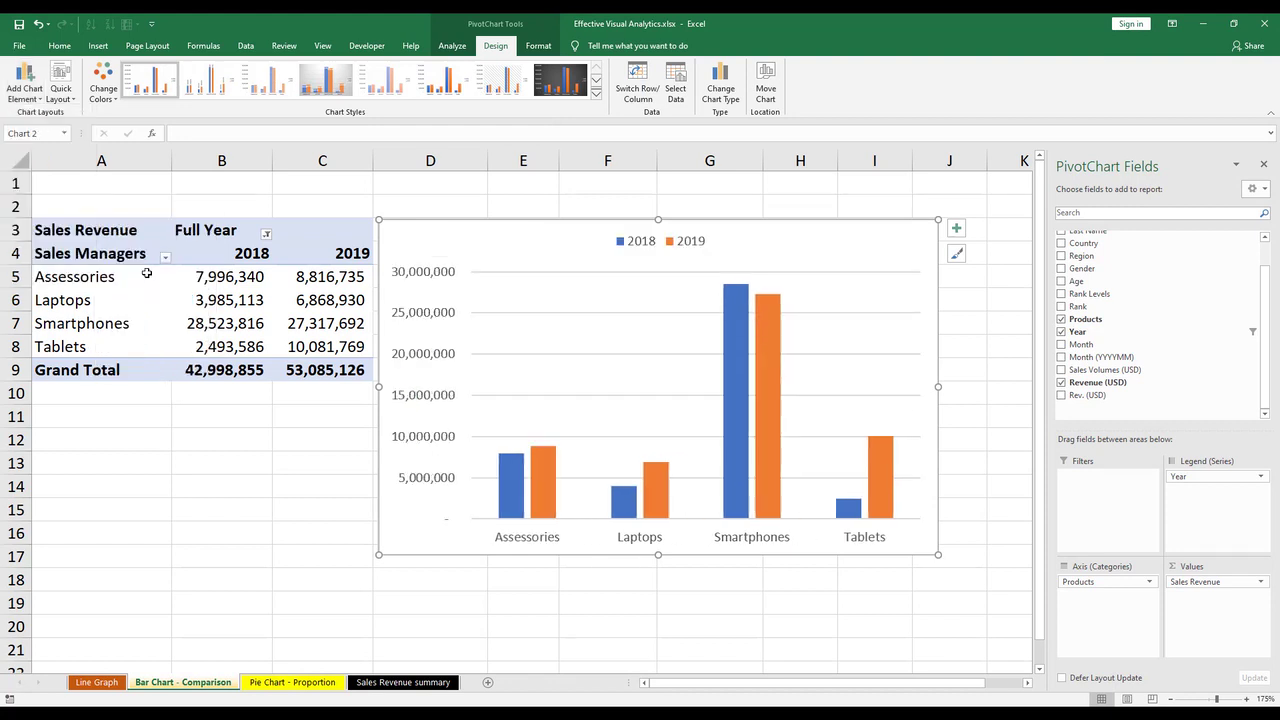
{"action": "left_click", "coordinate": [25, 80]}
{"action": "mouse_move", "coordinate": [58, 174]}
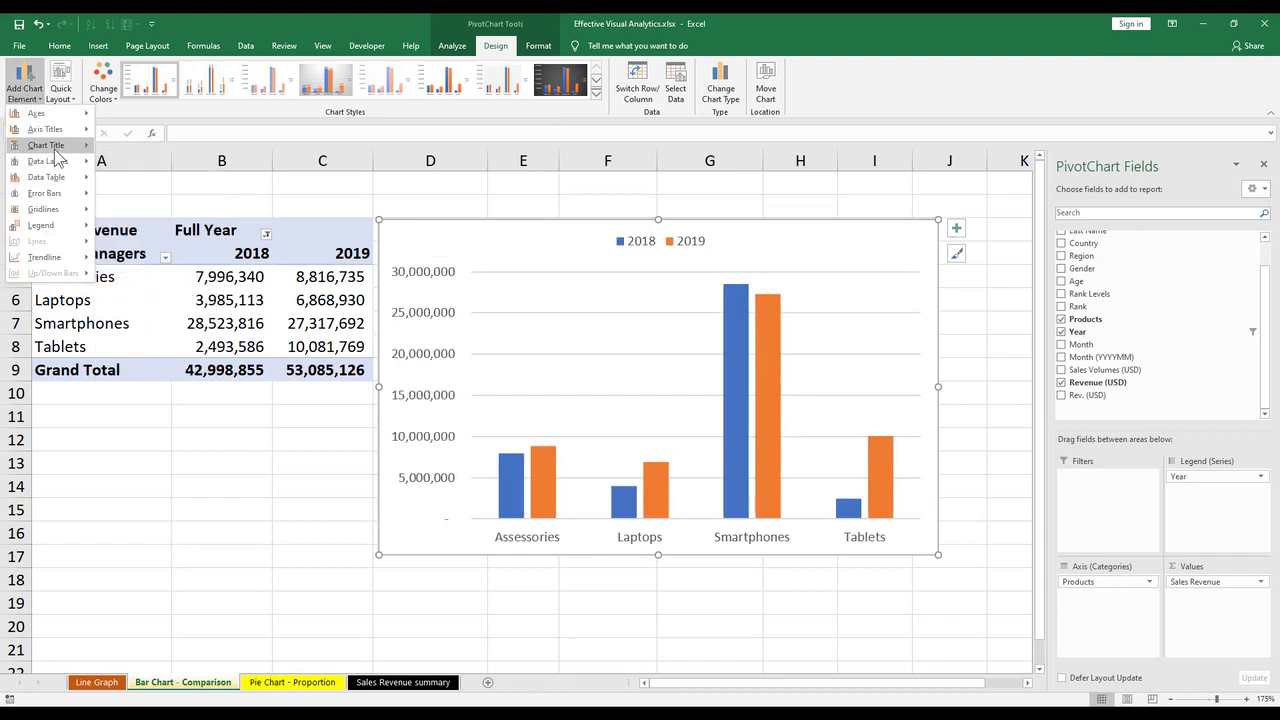
{"action": "left_click", "coordinate": [140, 179]}
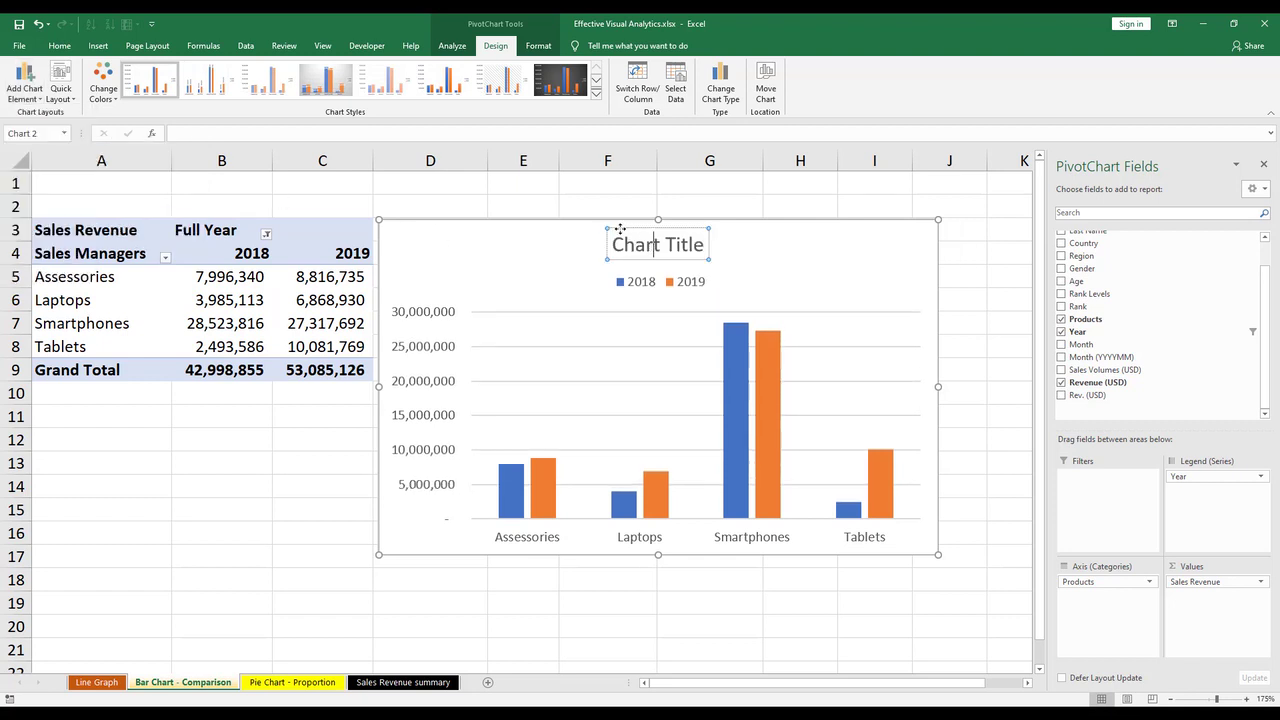
Title the chart 'Sales Revenue Comparison (2018 vs. 2019)' in bold, underlined text
{"action": "triple_click", "coordinate": [620, 231]}
{"action": "type", "text": "Sales"}
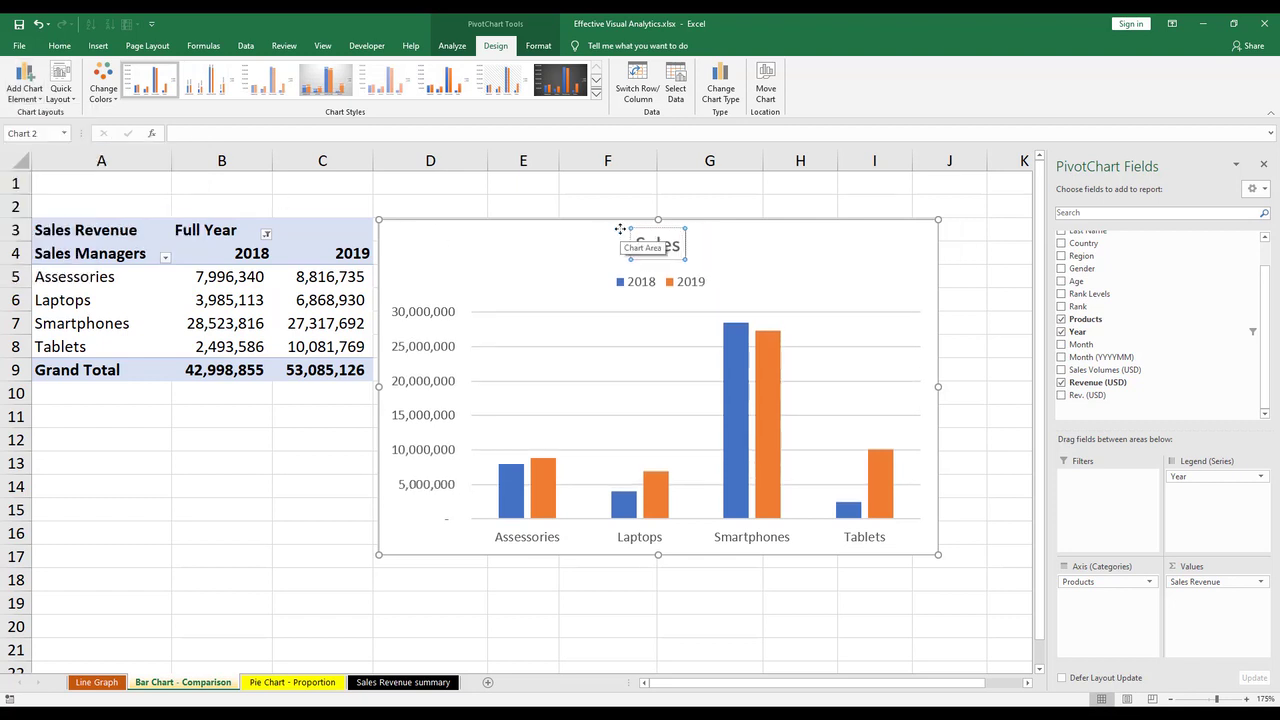
{"action": "type", "text": " Revenue Compar"}
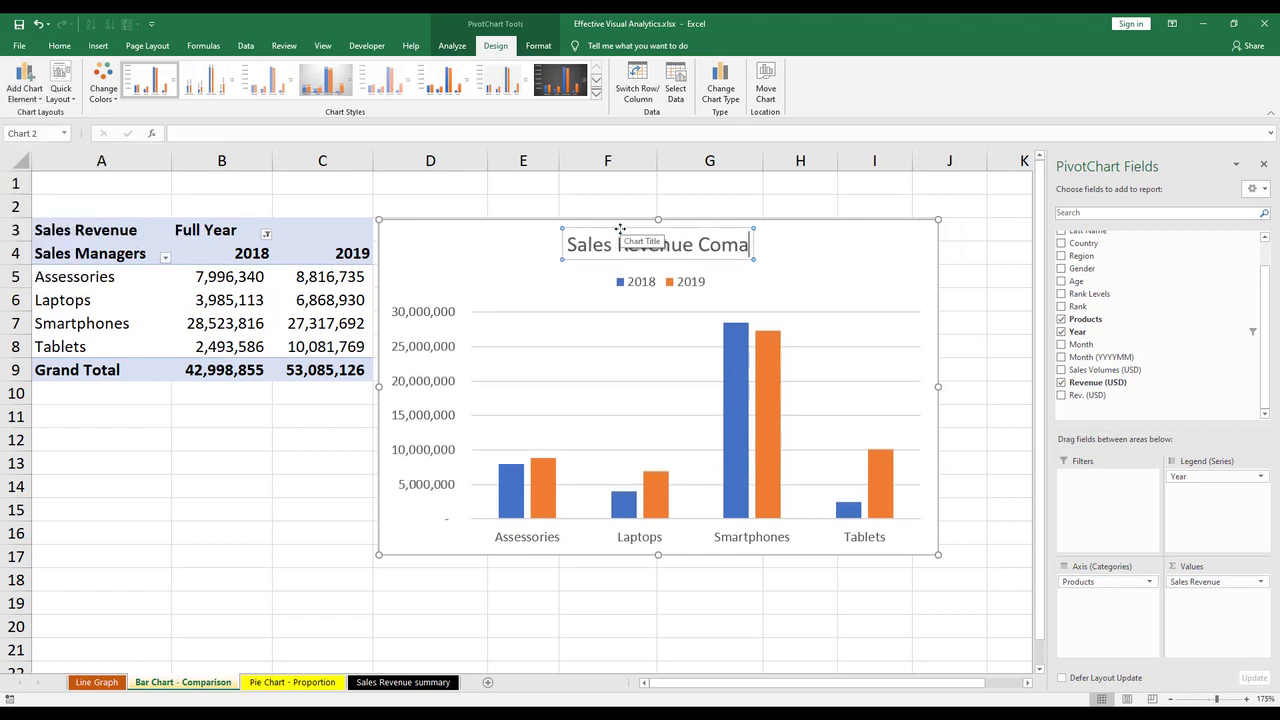
{"action": "type", "text": "ison ("}
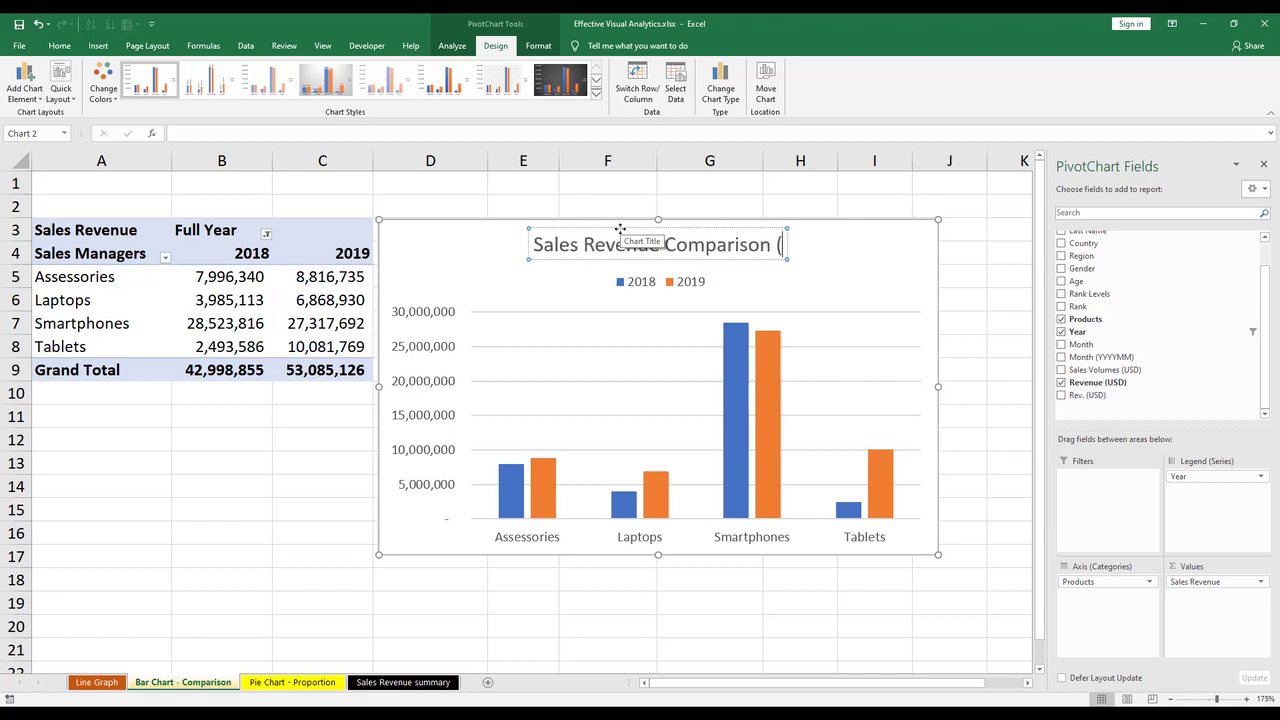
{"action": "type", "text": "2018"}
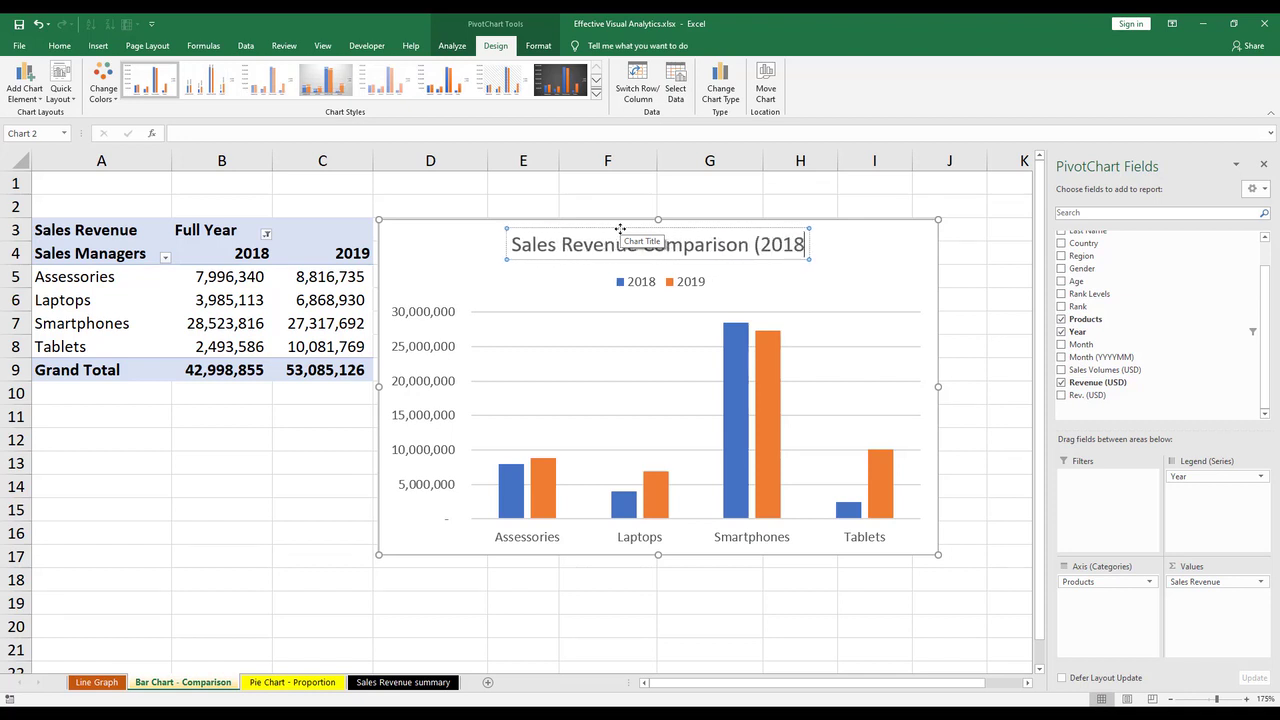
{"action": "type", "text": " -"}
{"action": "key", "text": "BackSpace"}
{"action": "type", "text": "vs"}
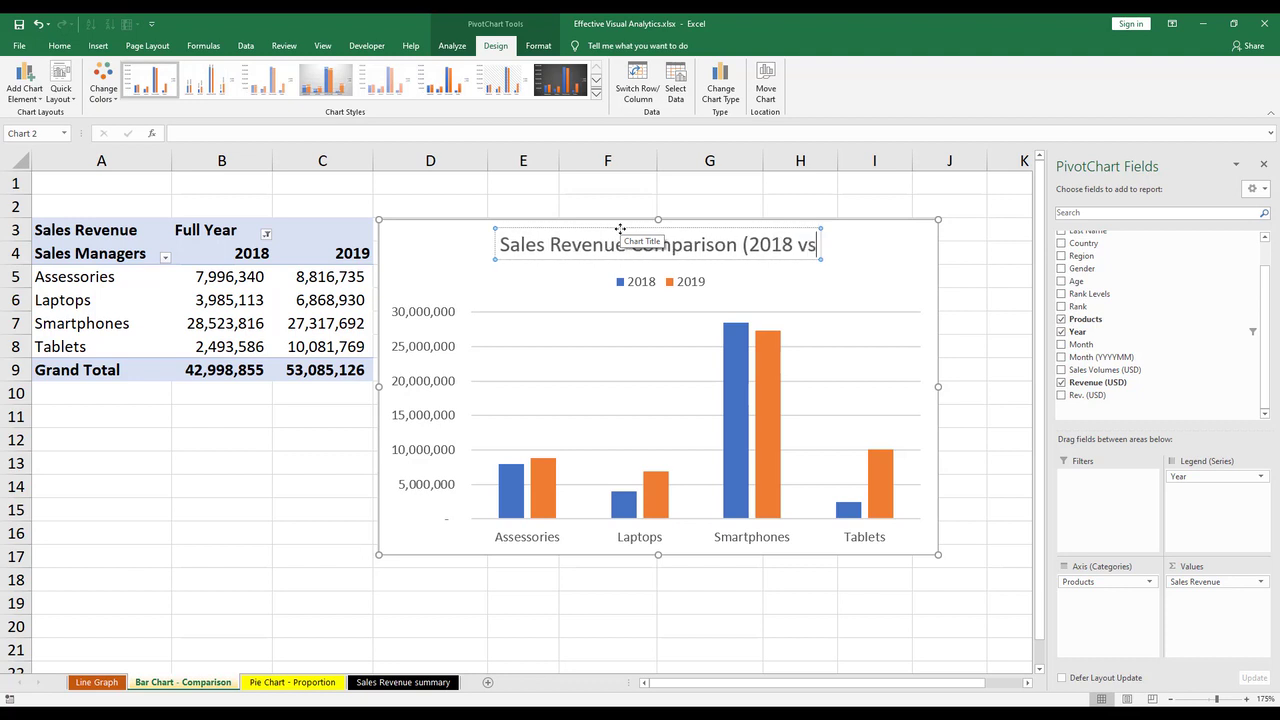
{"action": "type", "text": ". 201"}
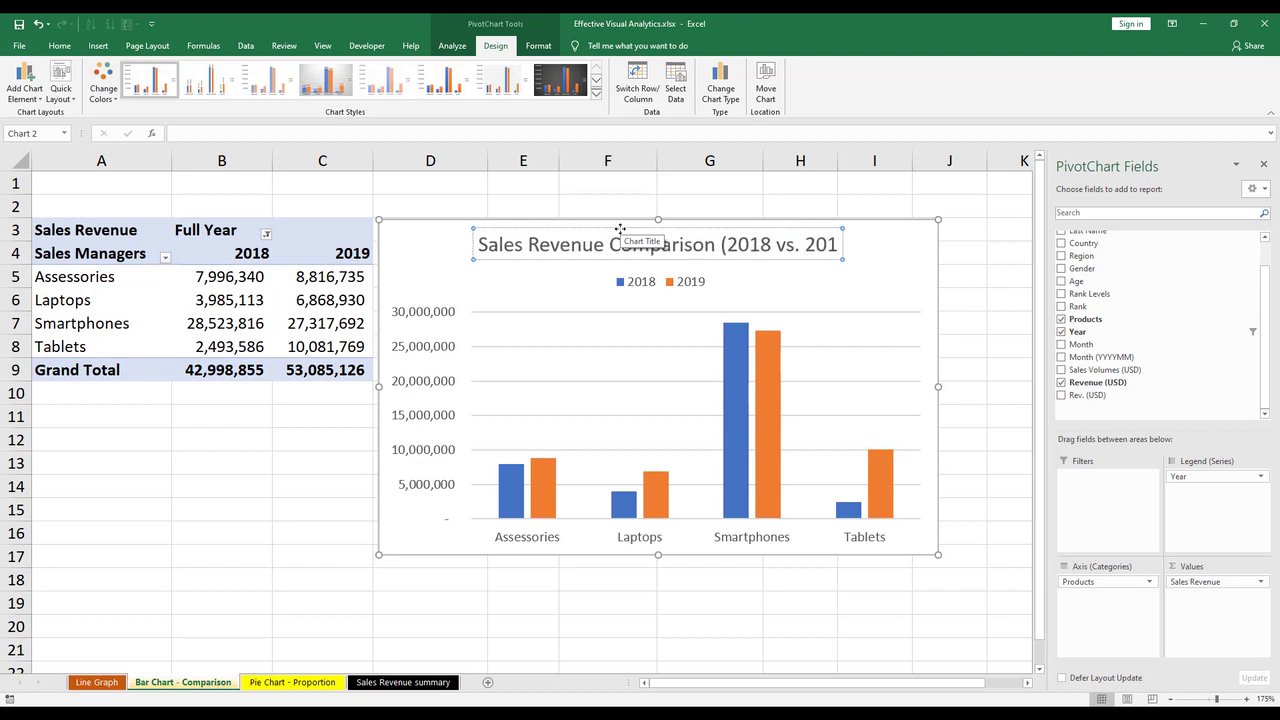
{"action": "type", "text": "9)"}
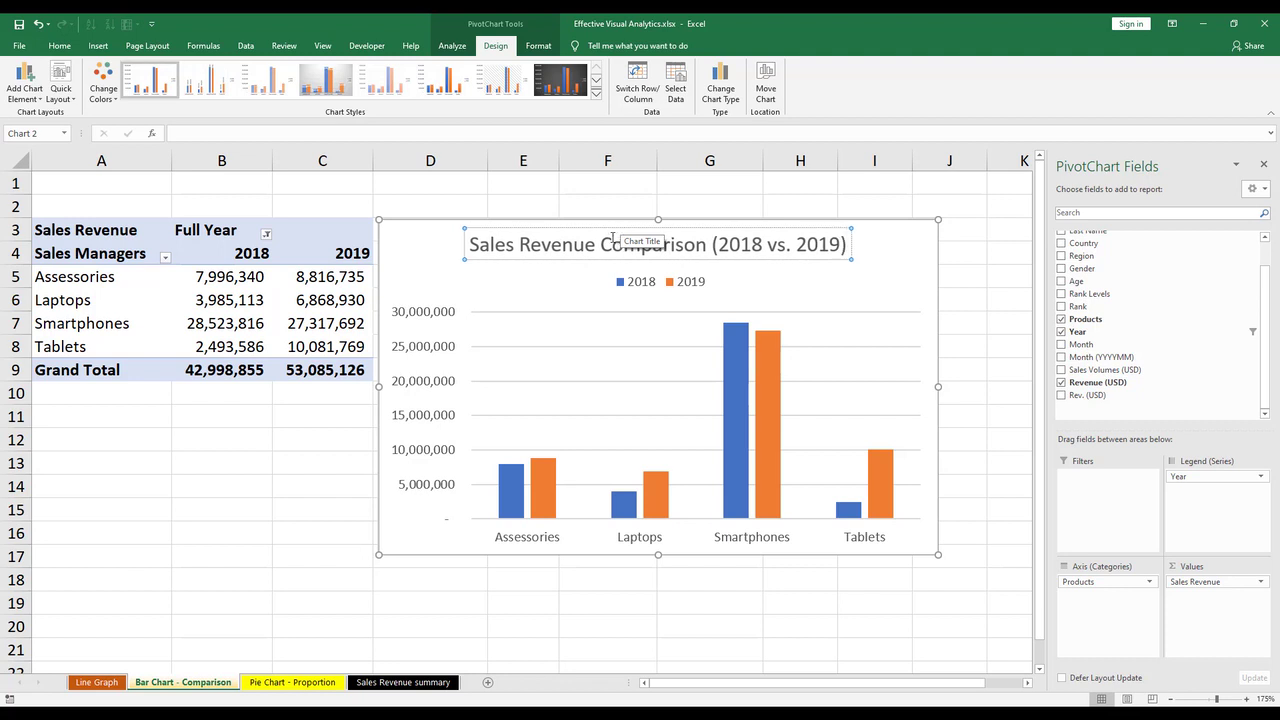
{"action": "triple_click", "coordinate": [602, 244]}
{"action": "key", "text": "ctrl+u"}
{"action": "key", "text": "ctrl+b"}
{"action": "left_click", "coordinate": [700, 200]}
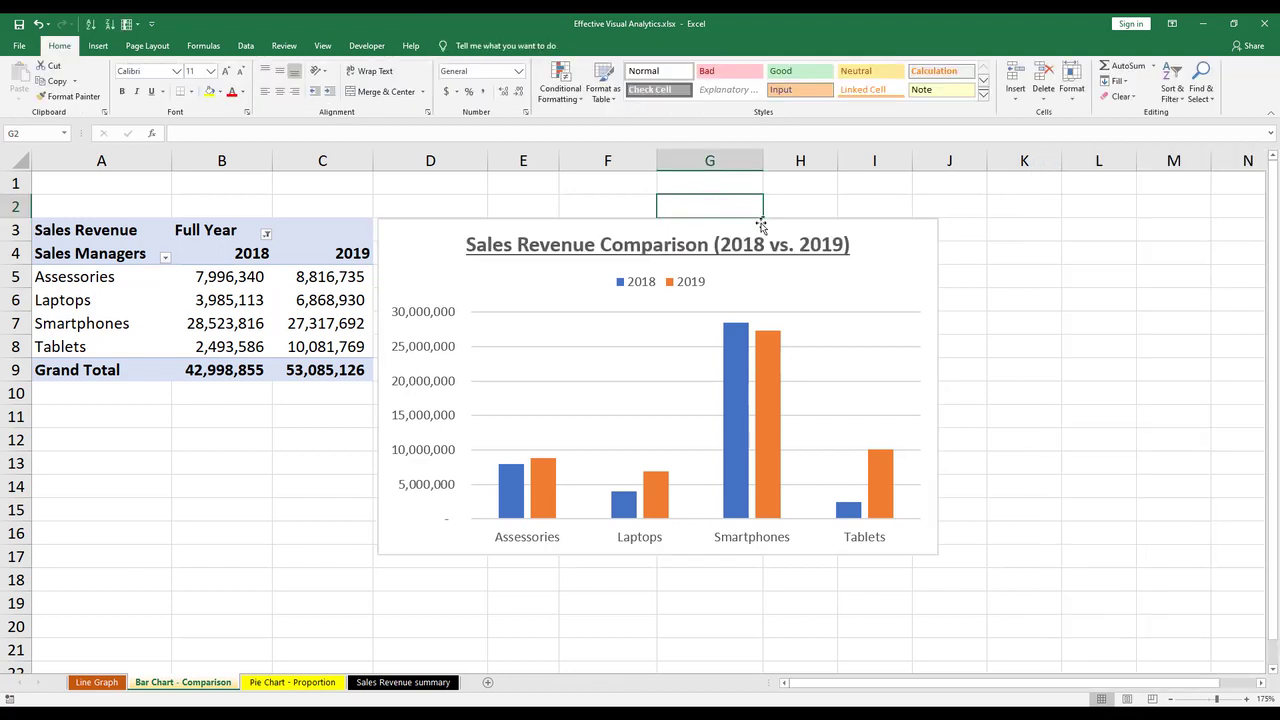
Set the vertical value axis display units to Millions
{"action": "left_click", "coordinate": [430, 345]}
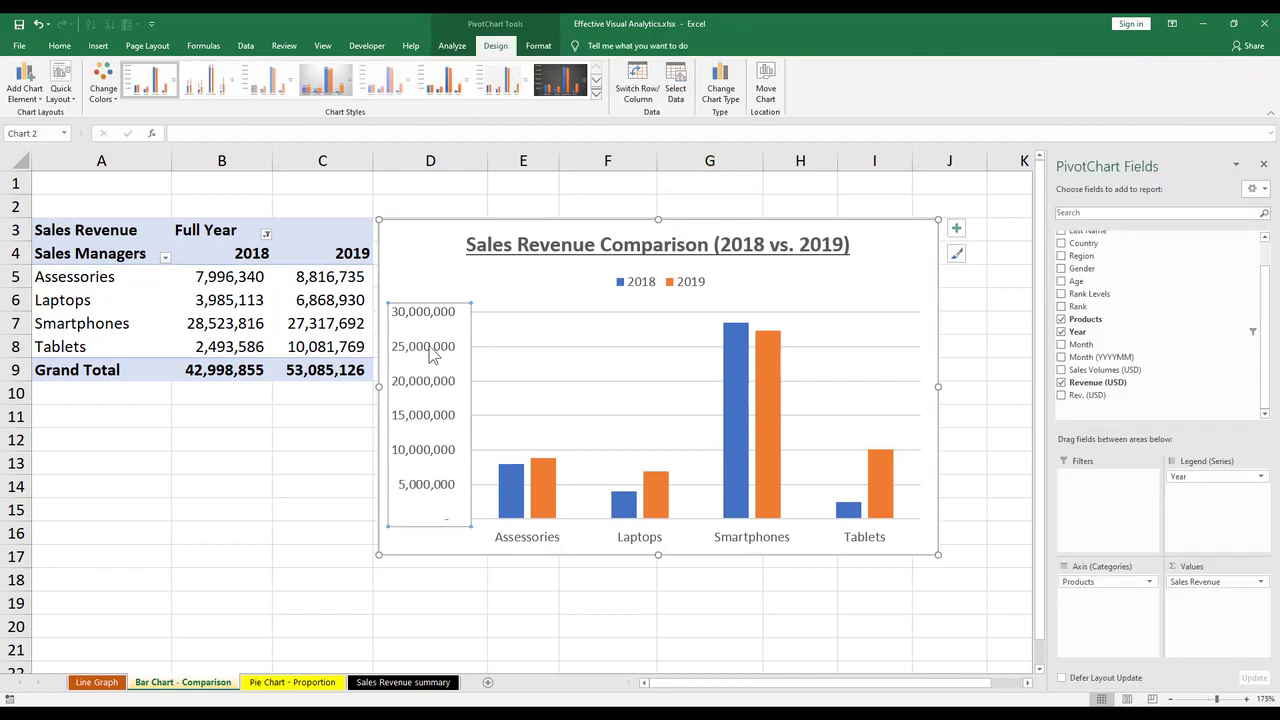
{"action": "right_click", "coordinate": [432, 355]}
{"action": "left_click", "coordinate": [480, 466]}
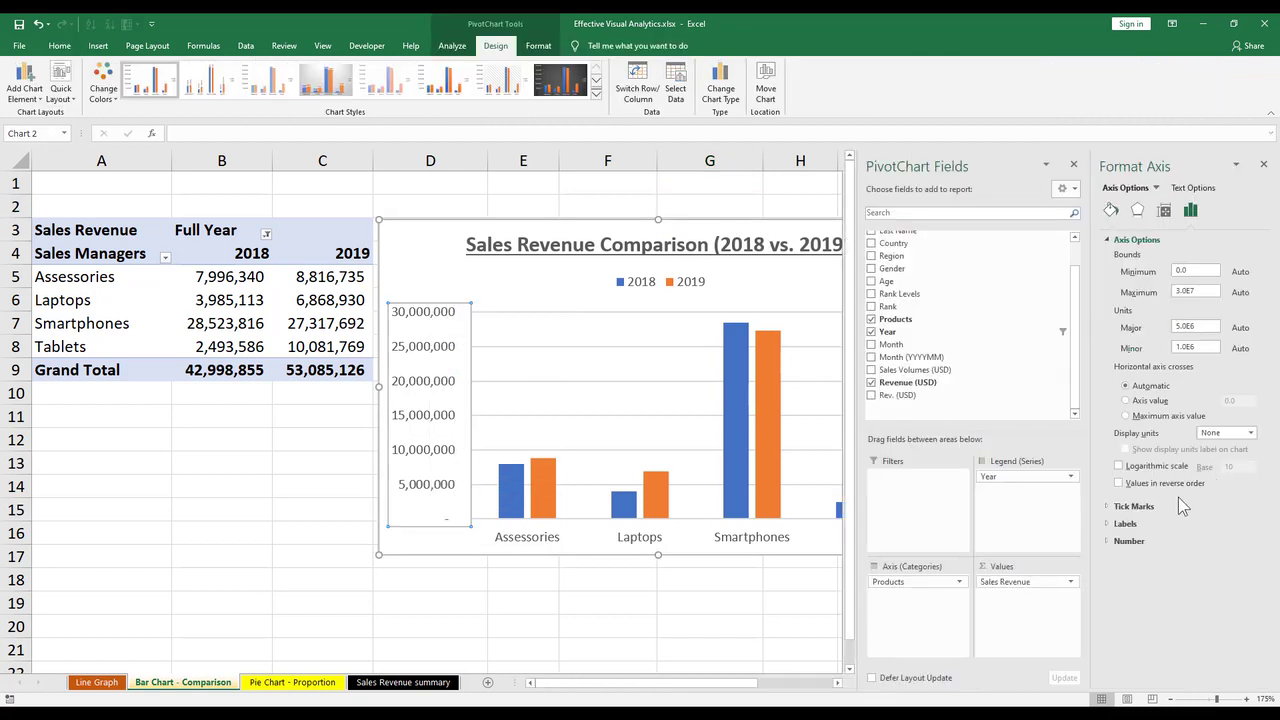
{"action": "left_click", "coordinate": [1250, 432]}
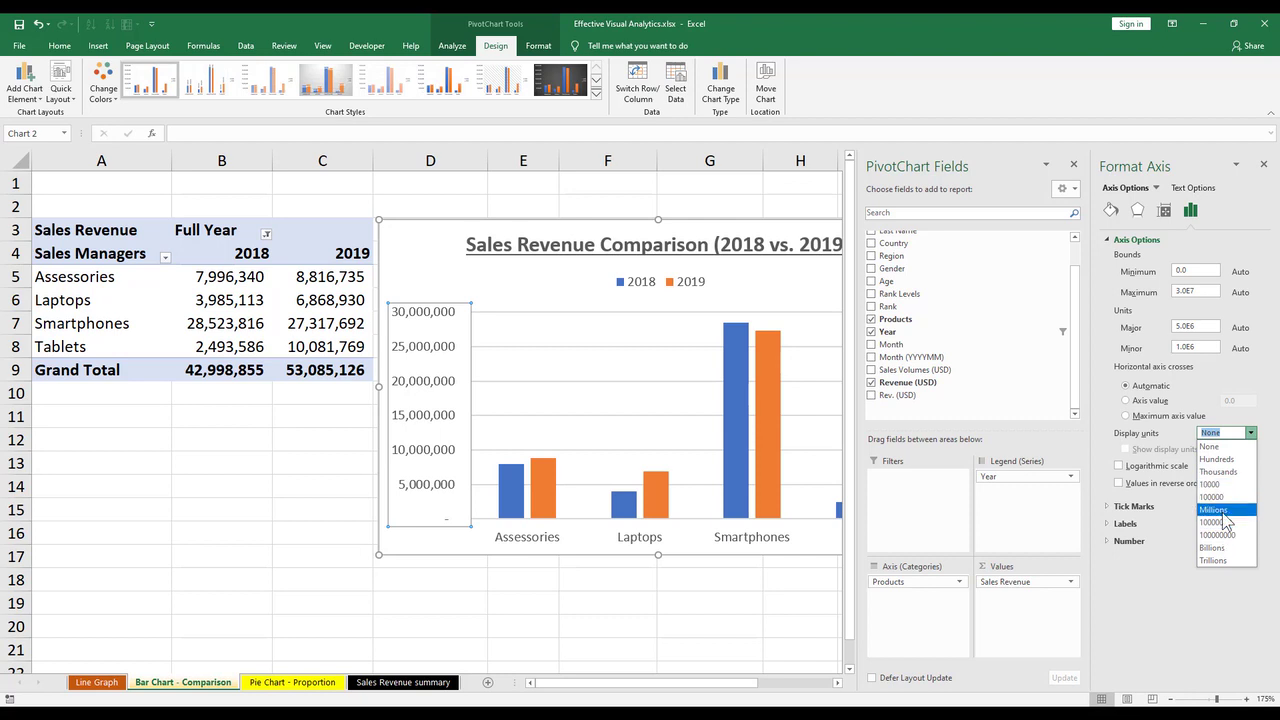
{"action": "left_click", "coordinate": [1222, 511]}
{"action": "left_click", "coordinate": [712, 600]}
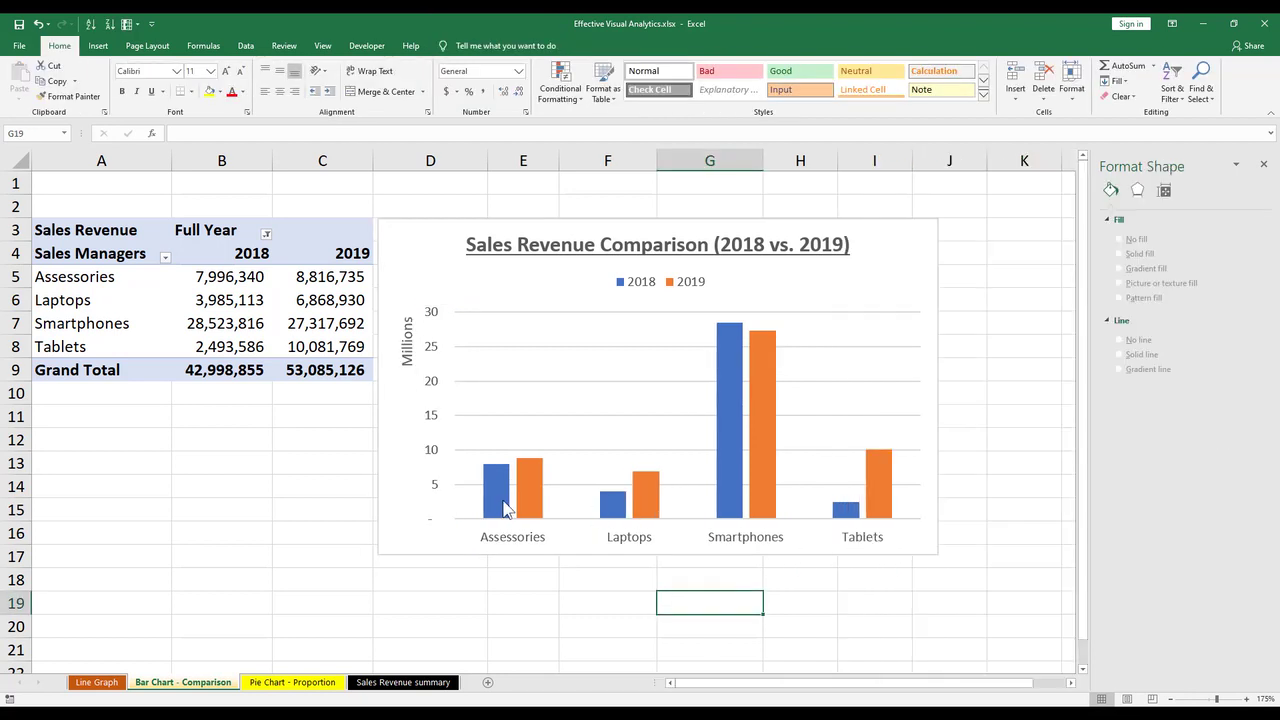
Add Outside End value labels to both the 2018 and 2019 revenue bars
{"action": "left_click", "coordinate": [503, 508]}
{"action": "left_click", "coordinate": [25, 82]}
{"action": "mouse_move", "coordinate": [48, 161]}
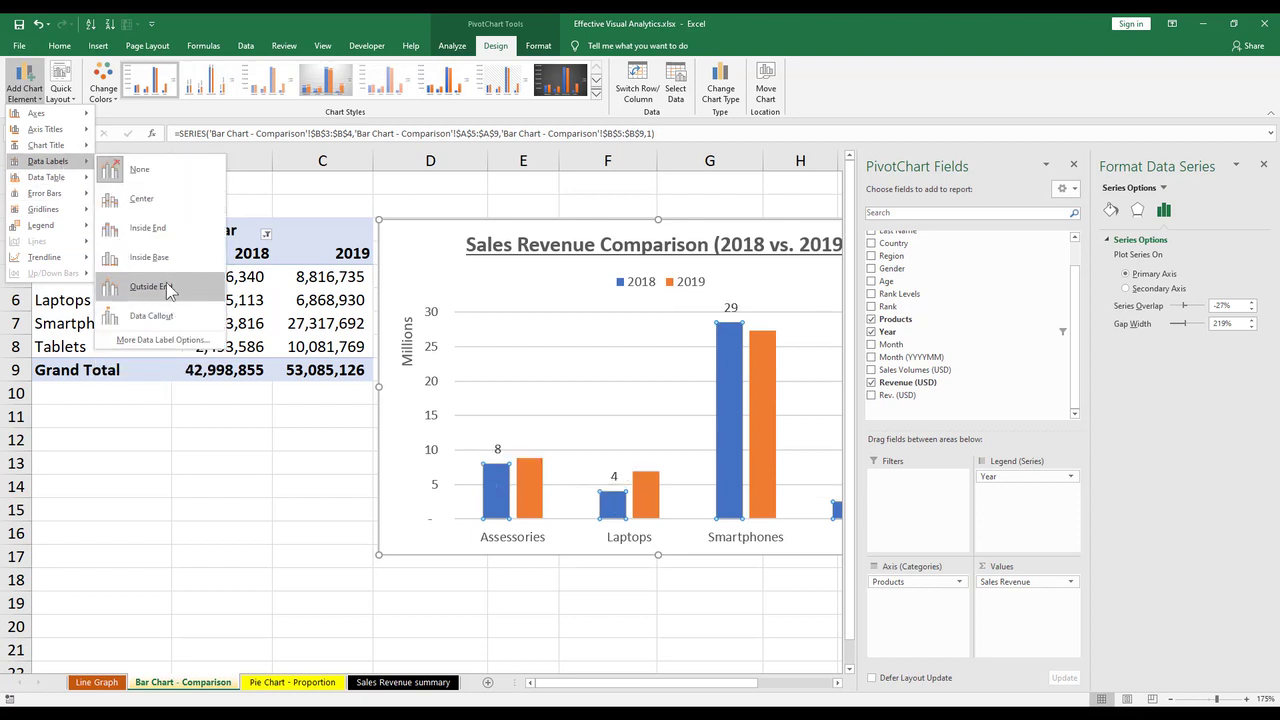
{"action": "left_click", "coordinate": [150, 287]}
{"action": "left_click", "coordinate": [532, 478]}
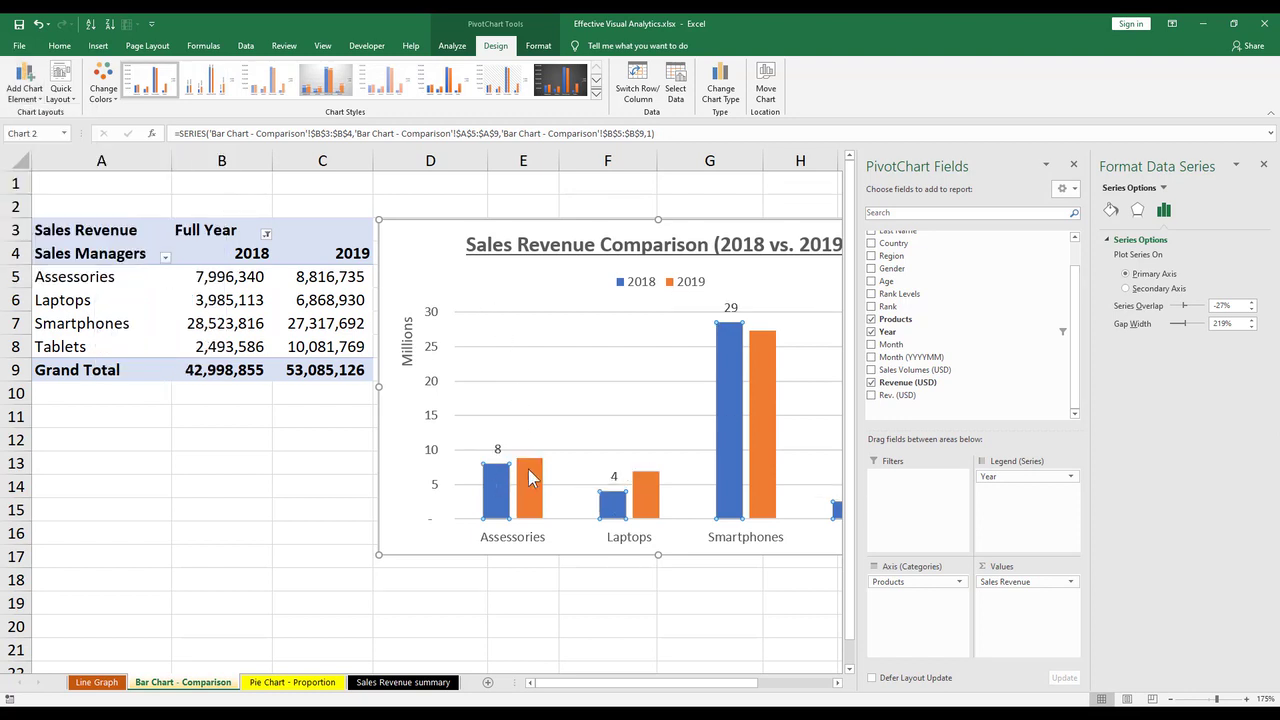
{"action": "left_click", "coordinate": [14, 99]}
{"action": "mouse_move", "coordinate": [48, 161]}
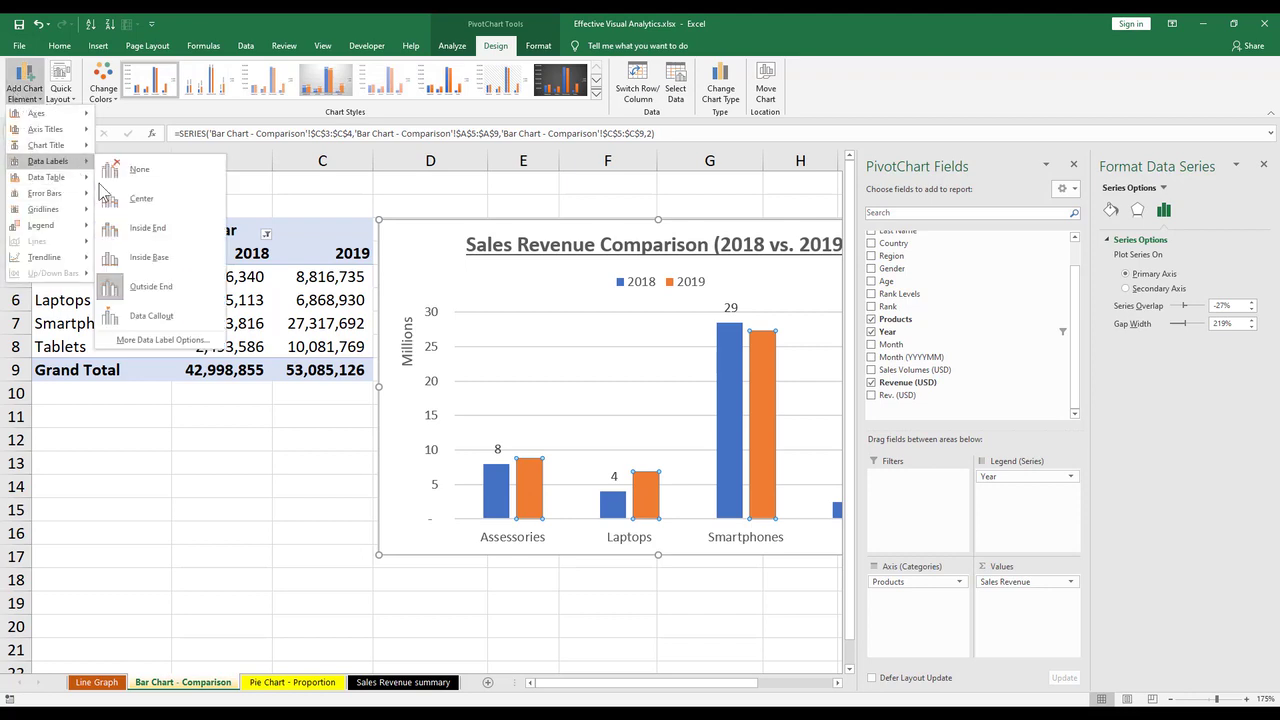
{"action": "left_click", "coordinate": [150, 287]}
{"action": "left_click", "coordinate": [588, 600]}
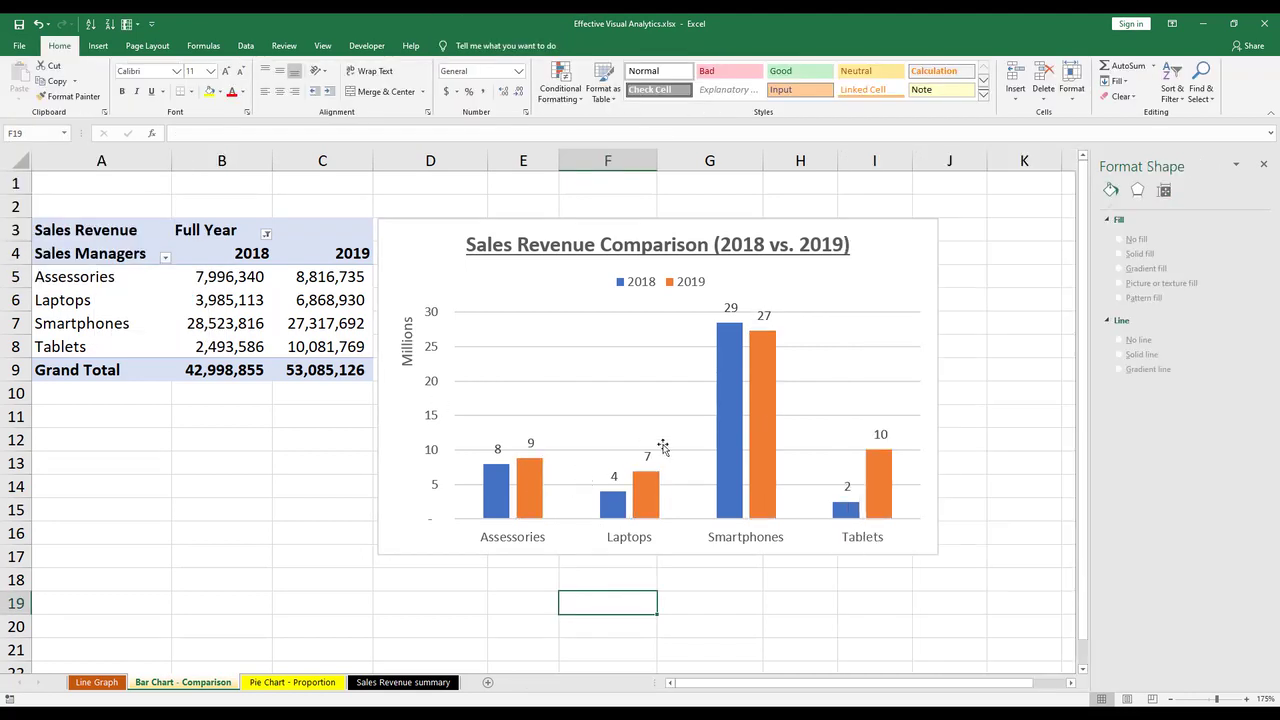
Make the major gridlines dashed with a compound line type and 80% transparency
{"action": "left_click", "coordinate": [795, 348]}
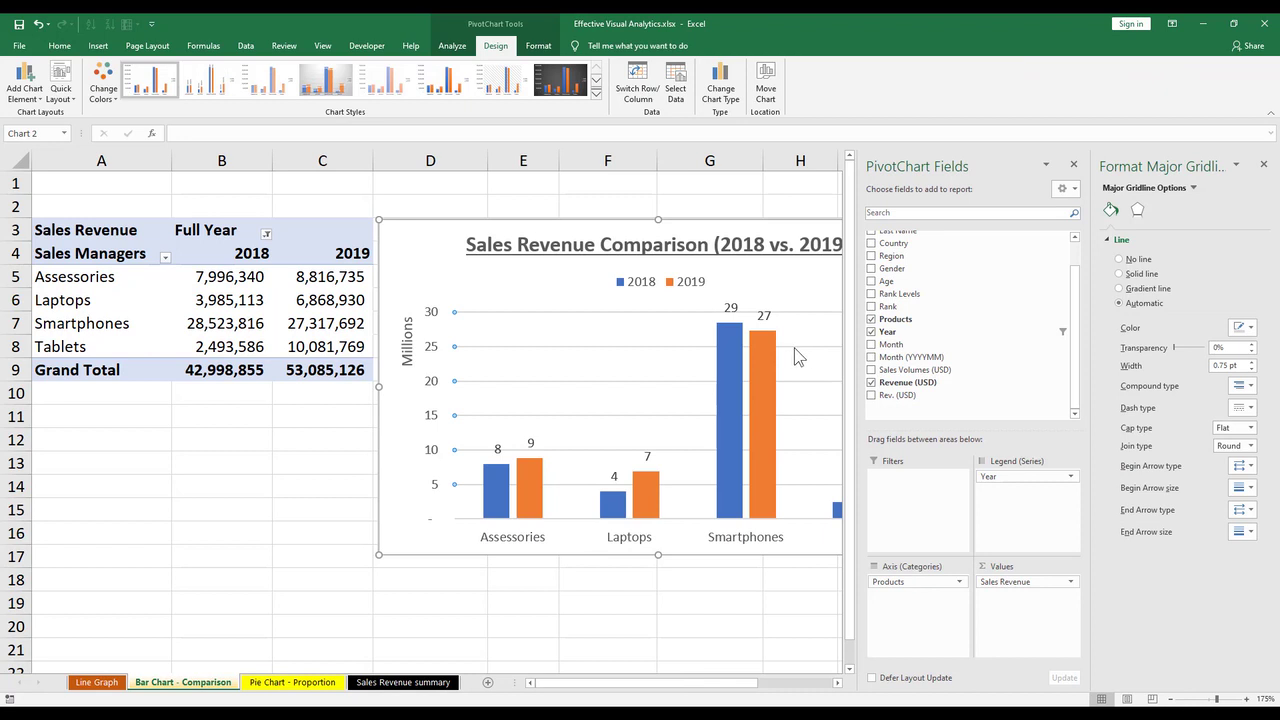
{"action": "left_click", "coordinate": [1217, 346]}
{"action": "type", "text": "60"}
{"action": "key", "text": "Return"}
{"action": "left_click", "coordinate": [1245, 385]}
{"action": "left_click", "coordinate": [1245, 430]}
{"action": "left_click", "coordinate": [1240, 408]}
{"action": "left_click", "coordinate": [1232, 410]}
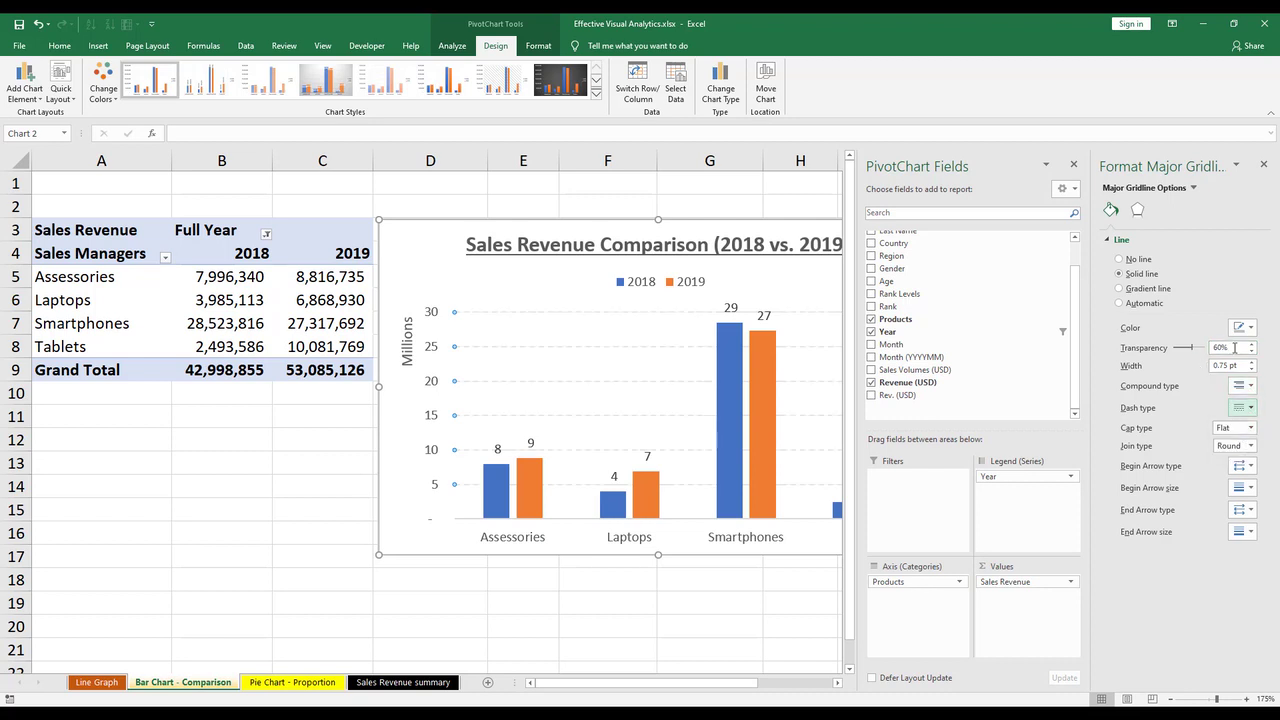
{"action": "left_click_drag", "start_coordinate": [1235, 347], "coordinate": [1192, 360]}
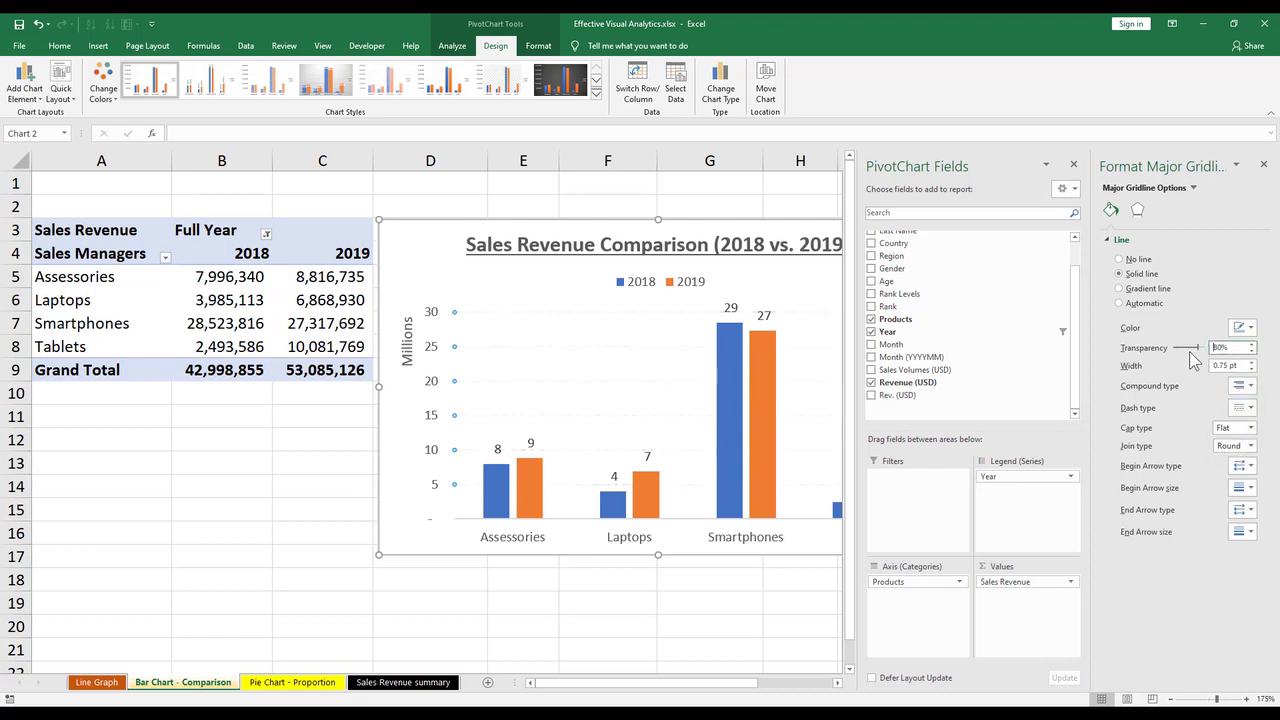
{"action": "key", "text": "Return"}
Close the PivotChart Fields pane and make the bar value labels bold
{"action": "left_click", "coordinate": [752, 587]}
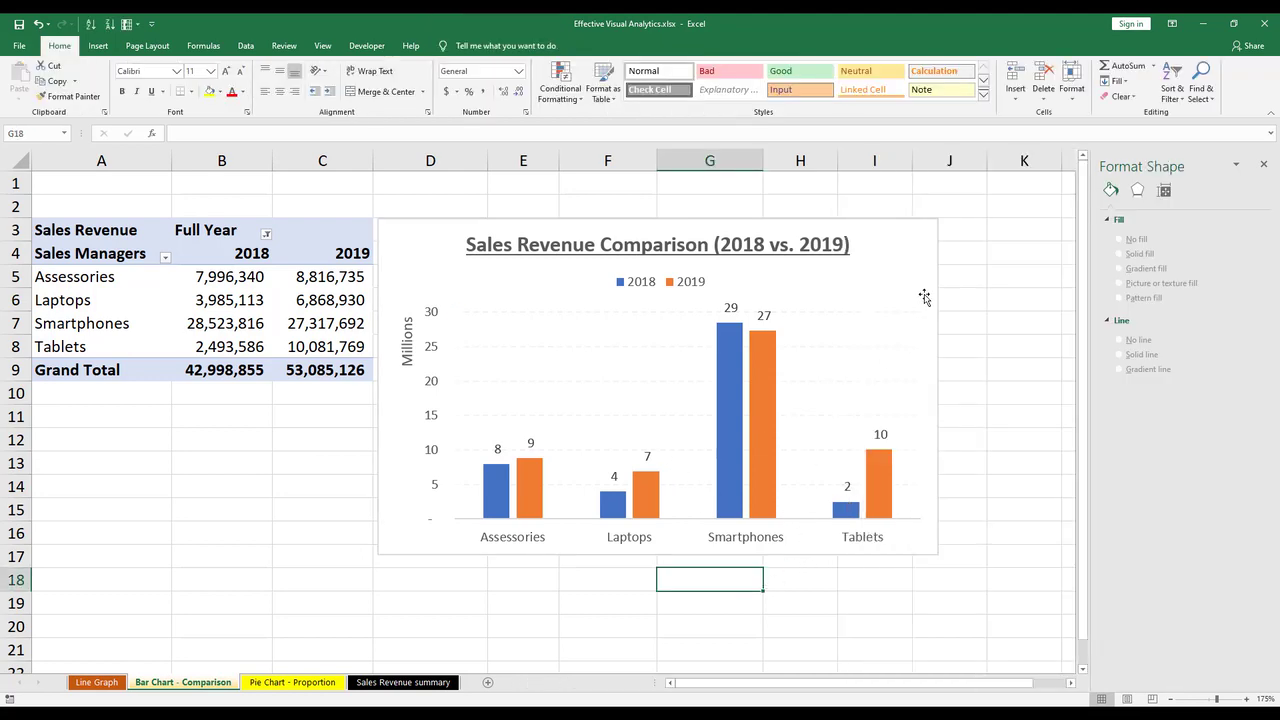
{"action": "left_click", "coordinate": [957, 254]}
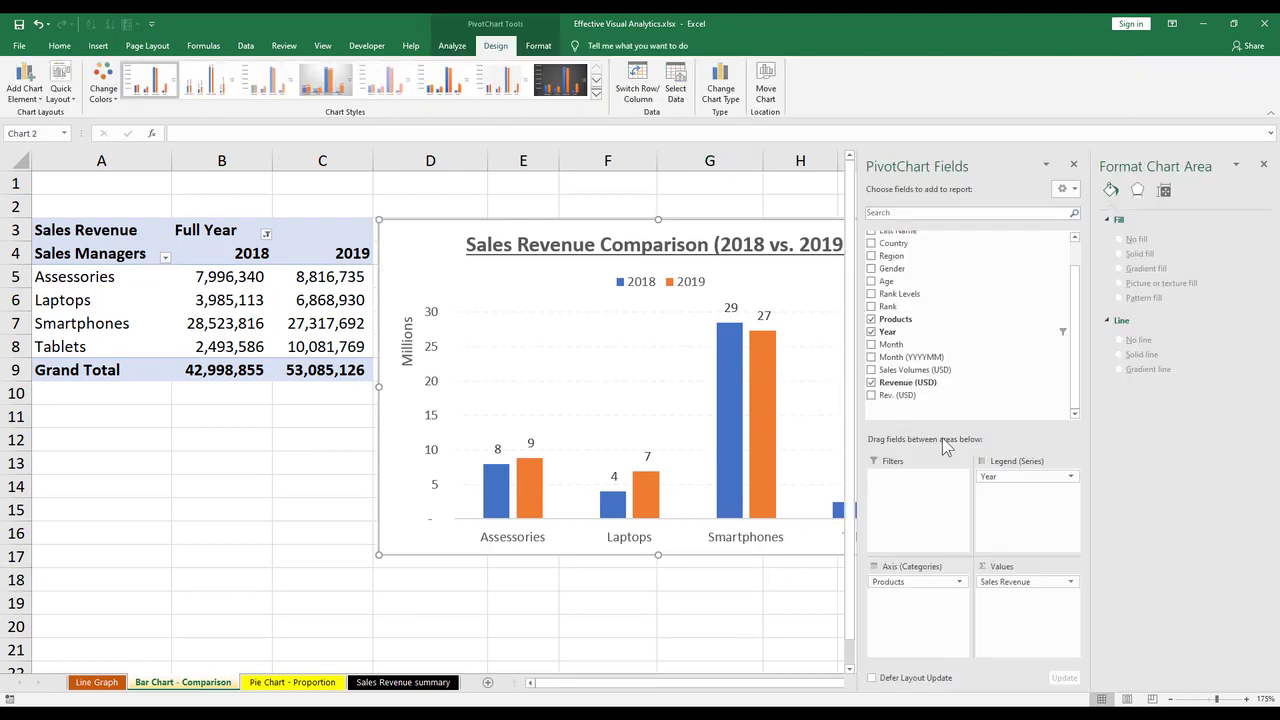
{"action": "left_click", "coordinate": [1074, 164]}
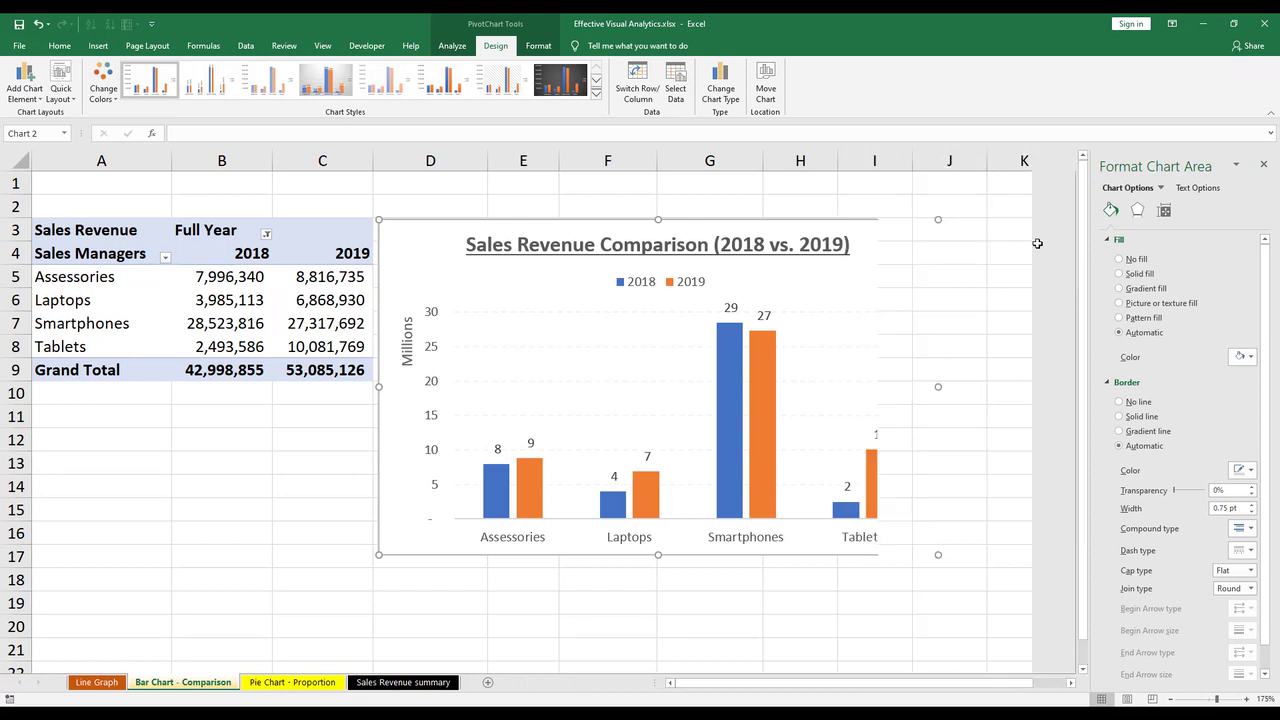
{"action": "left_click", "coordinate": [947, 321]}
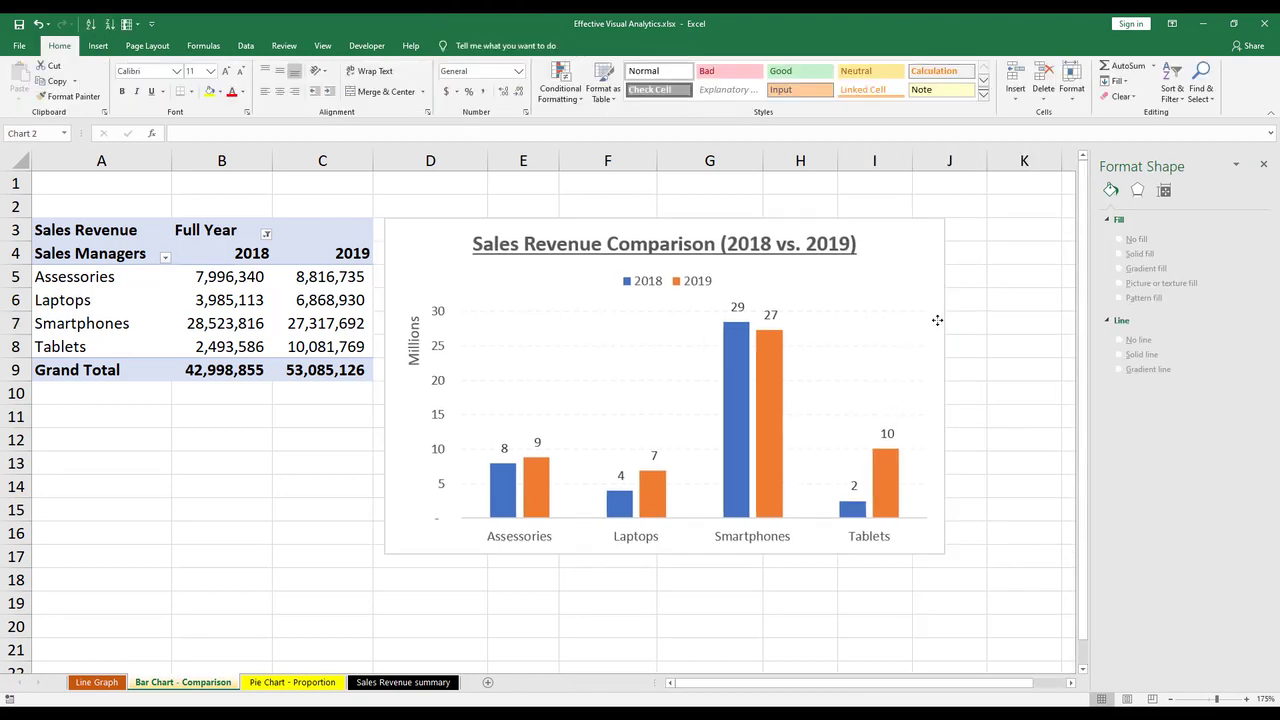
{"action": "left_click", "coordinate": [948, 320]}
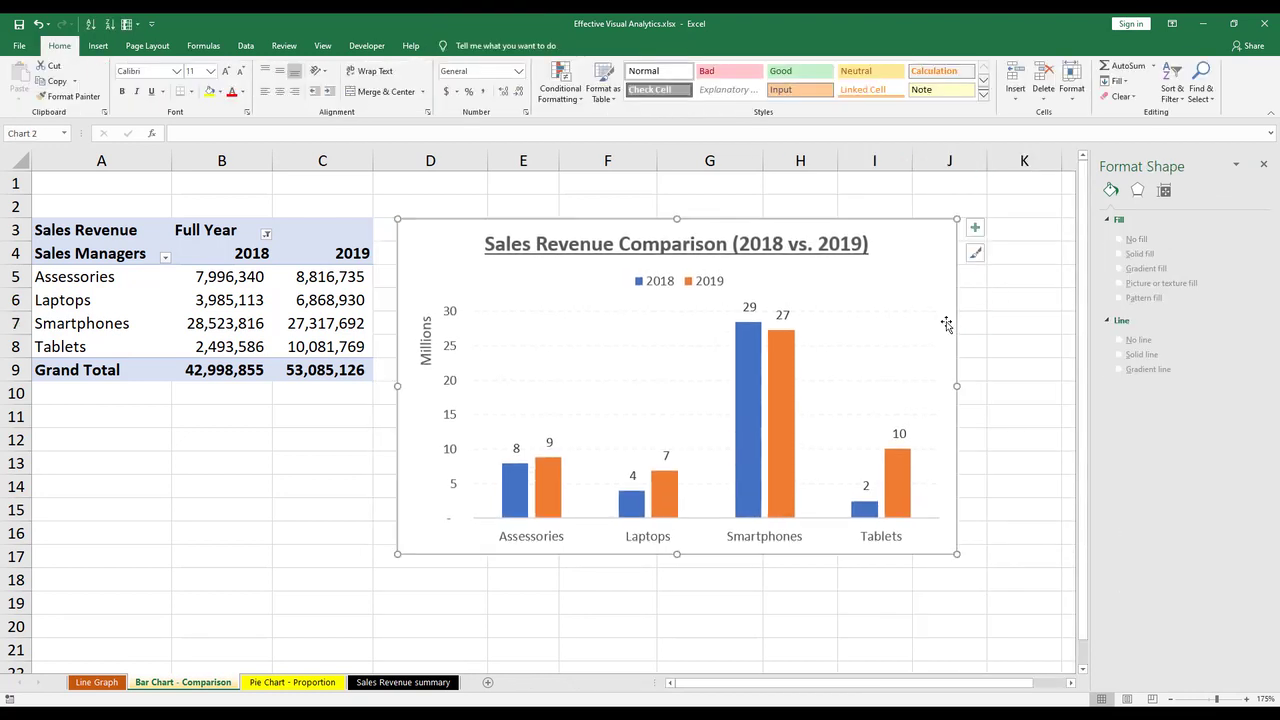
{"action": "left_click", "coordinate": [780, 313]}
{"action": "key", "text": "ctrl+b"}
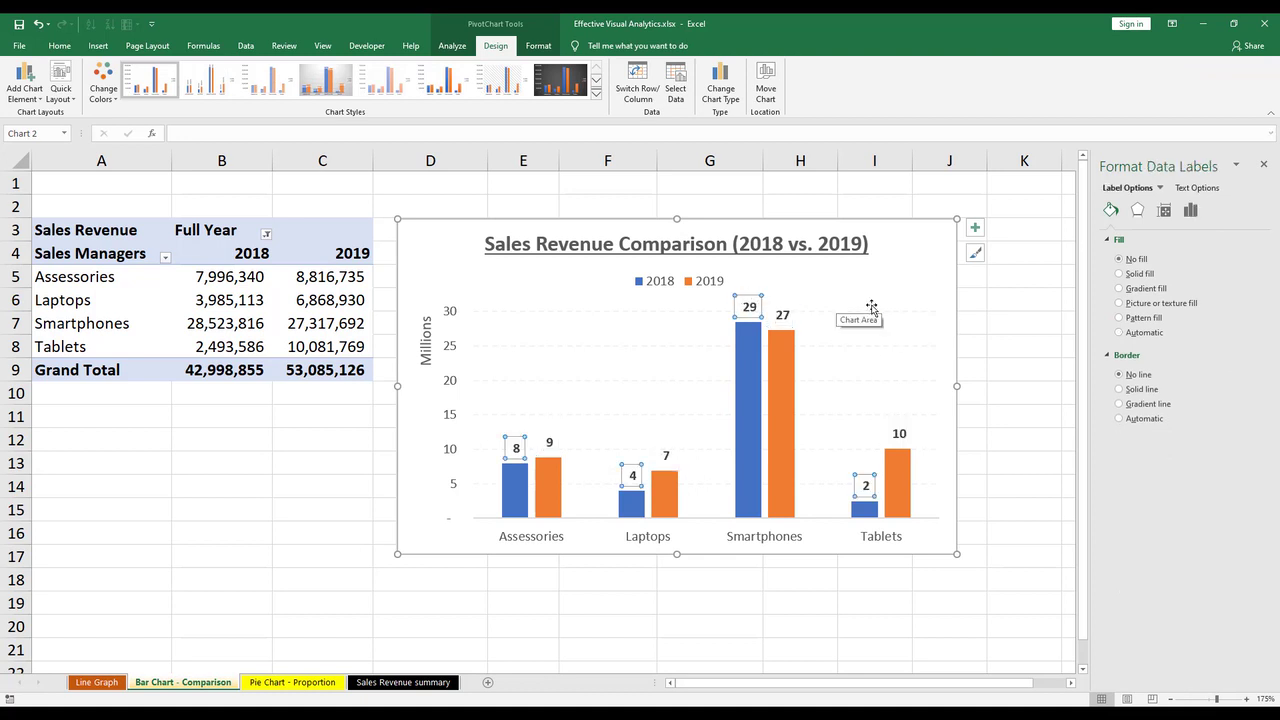
{"action": "left_click", "coordinate": [873, 308]}
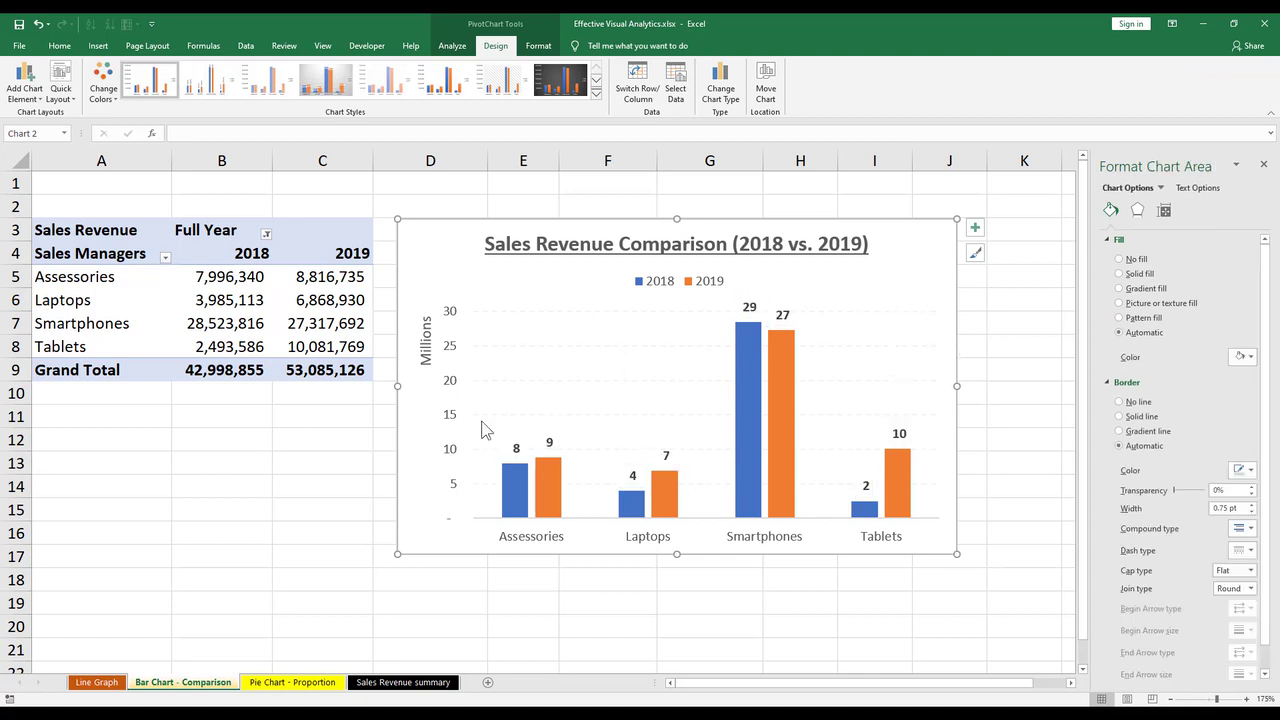
Resize the chart shorter and wider and move it below the pivot table
{"action": "left_click_drag", "start_coordinate": [397, 386], "coordinate": [449, 386]}
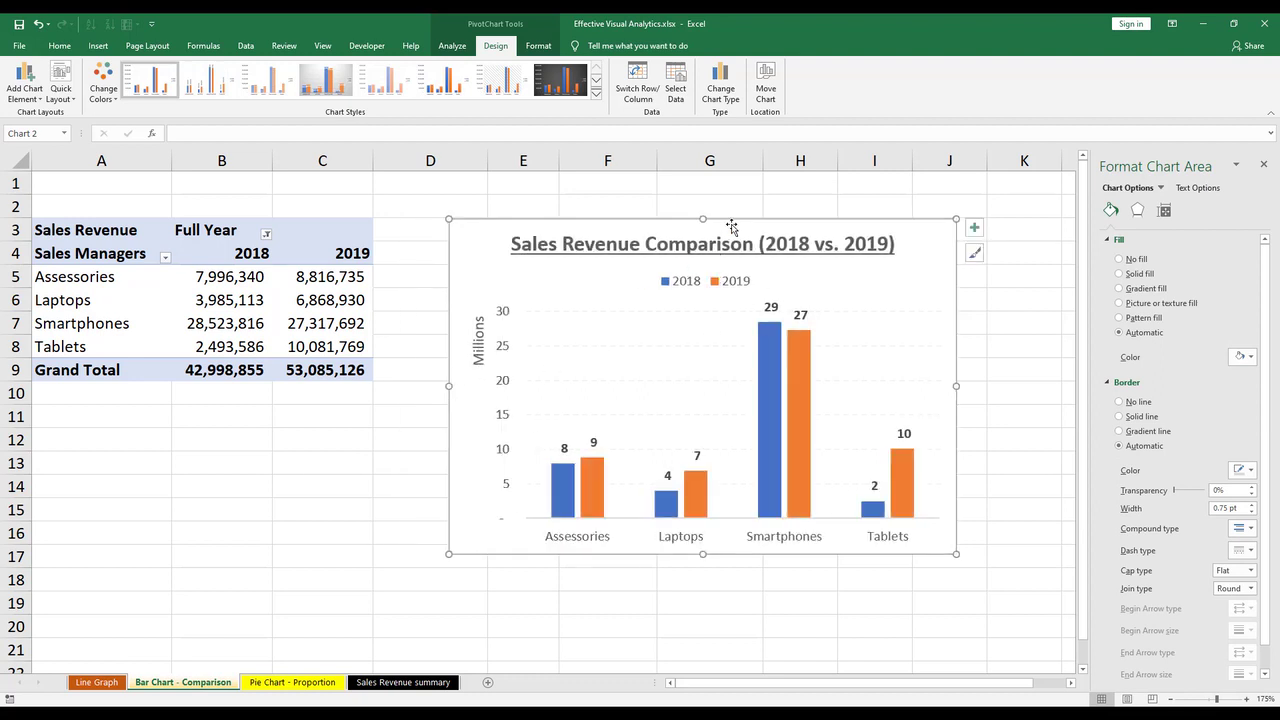
{"action": "left_click_drag", "start_coordinate": [734, 220], "coordinate": [777, 220]}
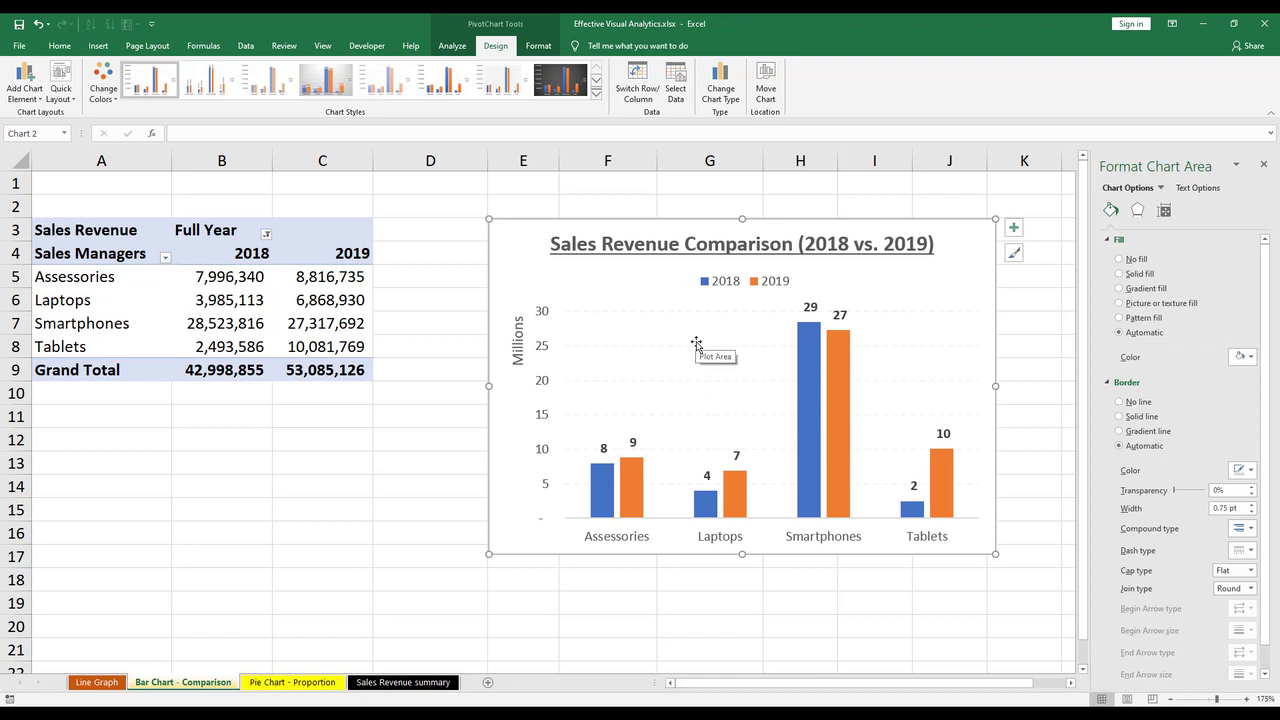
{"action": "left_click_drag", "start_coordinate": [626, 222], "coordinate": [578, 297]}
{"action": "left_click_drag", "start_coordinate": [437, 291], "coordinate": [393, 403]}
{"action": "left_click_drag", "start_coordinate": [526, 408], "coordinate": [506, 413]}
{"action": "left_click", "coordinate": [345, 323]}
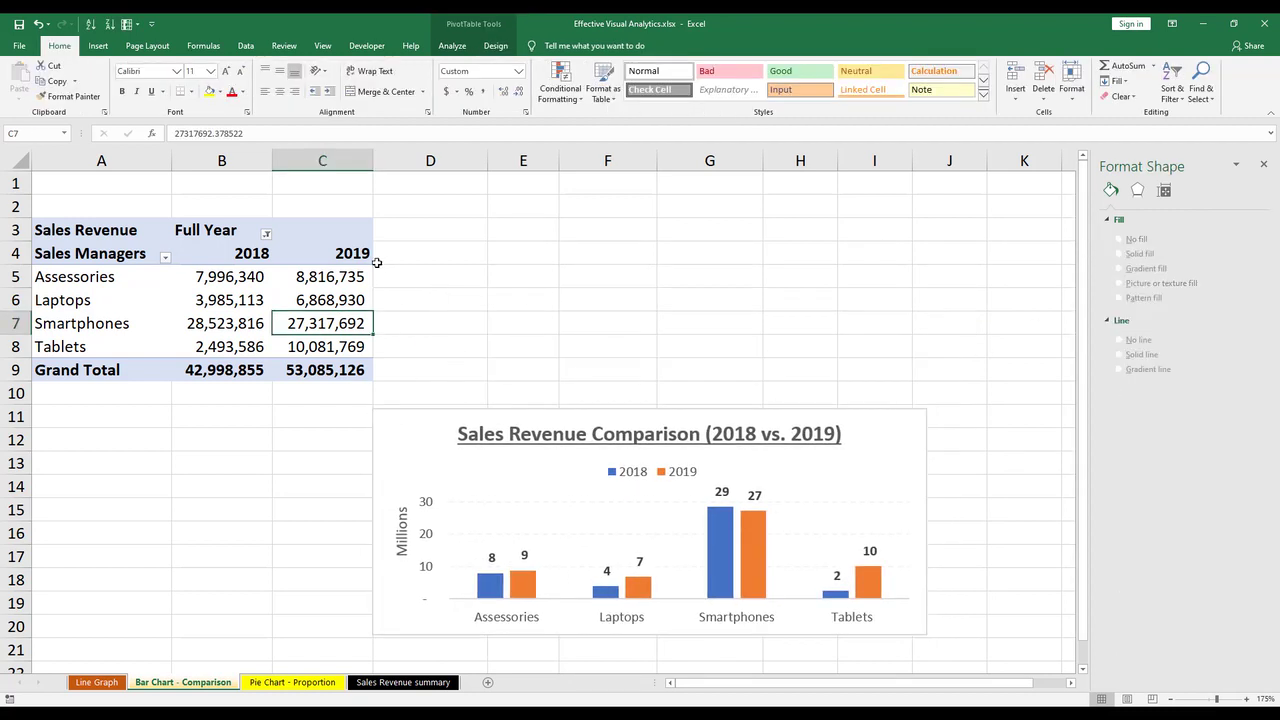
Drag Revenue (USD) into the pivot Values area beside Sales Revenue, with the chart in view
{"action": "key", "text": "Up"}
{"action": "left_click", "coordinate": [497, 47]}
{"action": "left_click", "coordinate": [460, 50]}
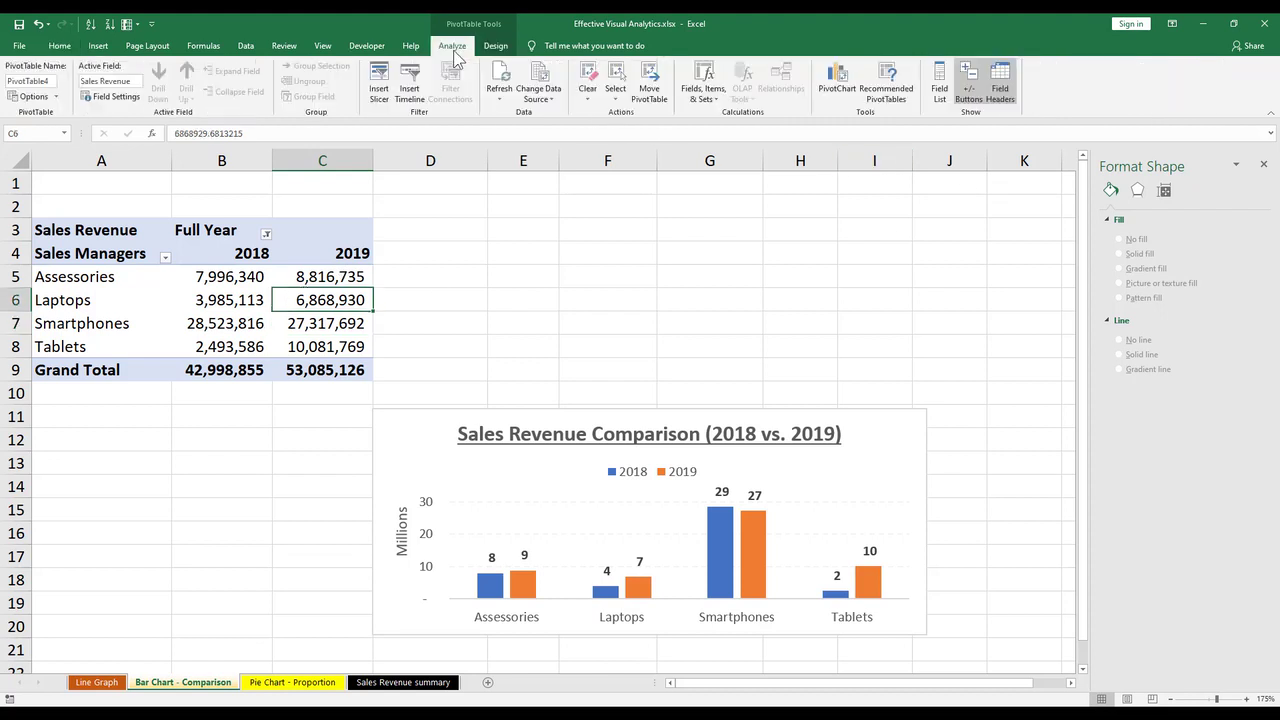
{"action": "left_click", "coordinate": [939, 85]}
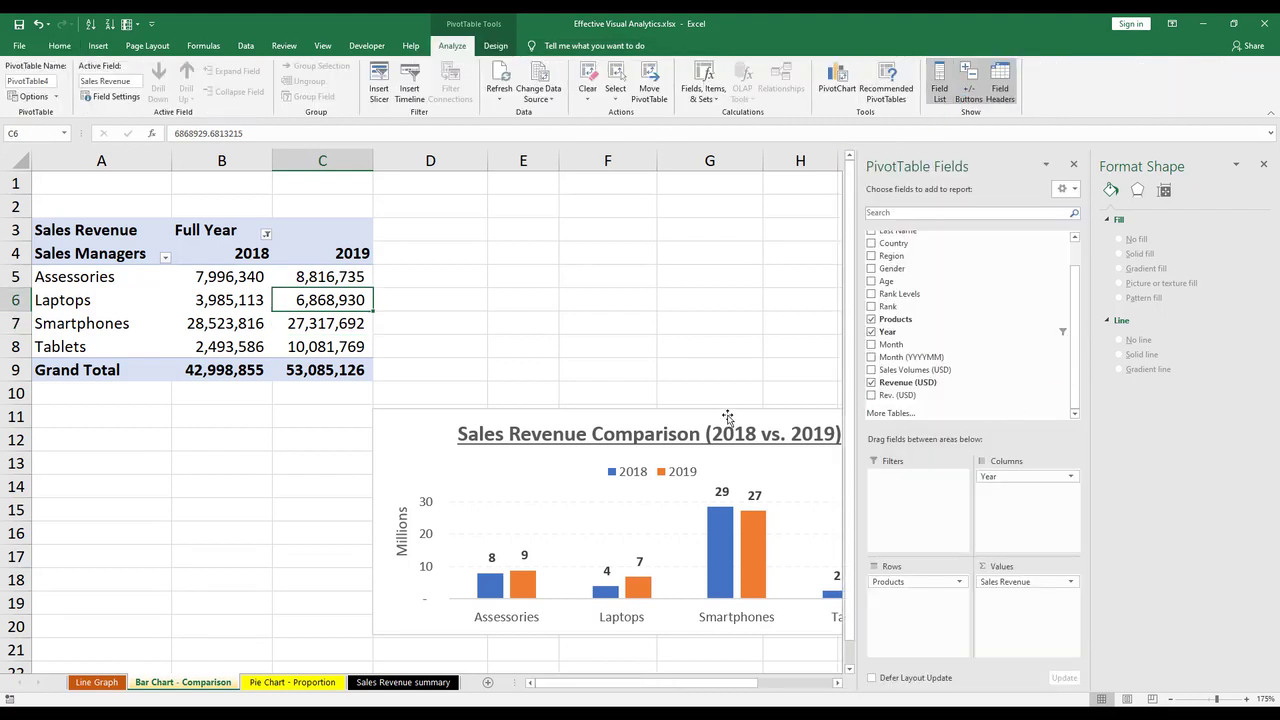
{"action": "left_click_drag", "start_coordinate": [710, 415], "coordinate": [476, 415]}
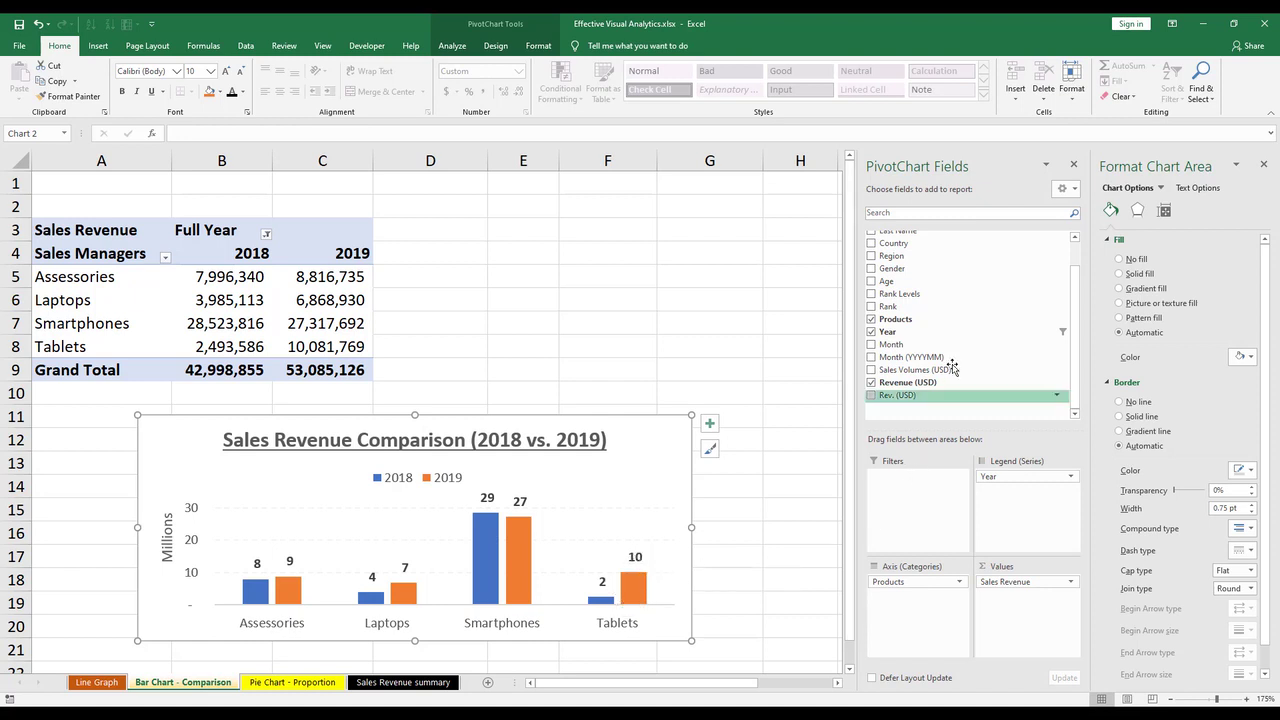
{"action": "left_click_drag", "start_coordinate": [940, 386], "coordinate": [1040, 598]}
Show Sum of Revenue (USD) as % Difference From, base field Year, base item 2018
{"action": "left_click", "coordinate": [443, 308]}
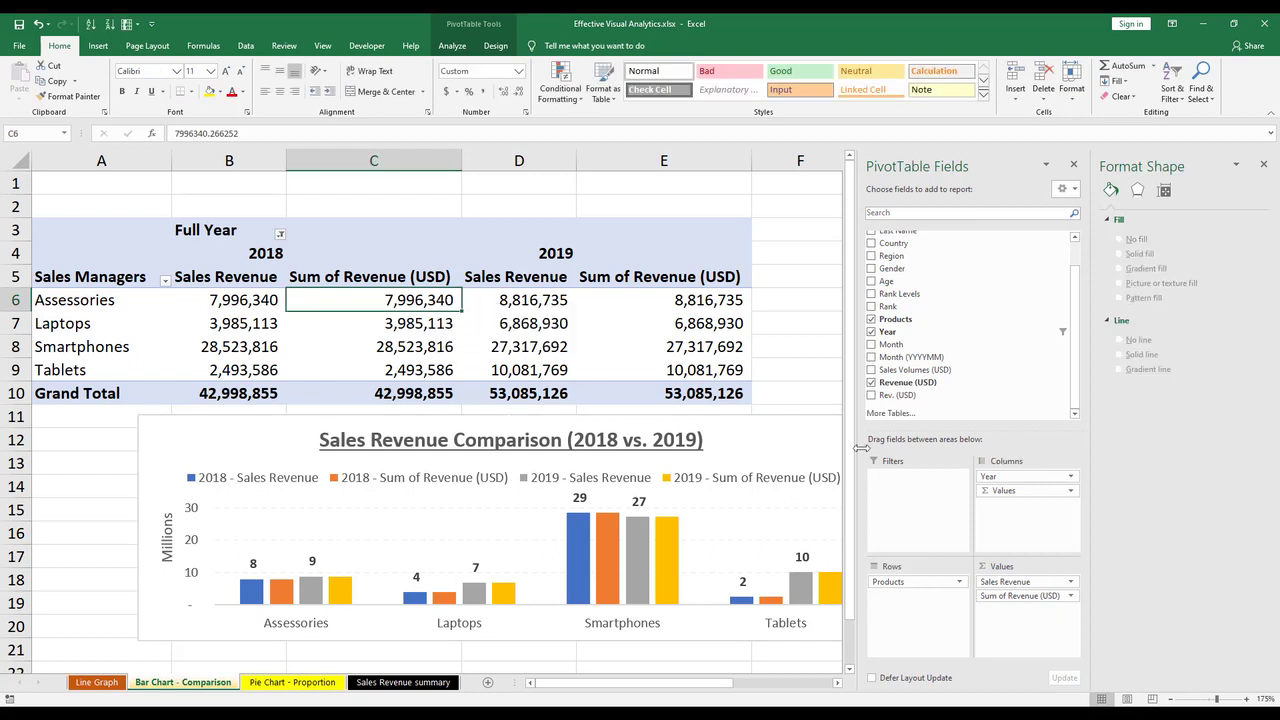
{"action": "left_click", "coordinate": [1040, 598]}
{"action": "left_click", "coordinate": [1025, 581]}
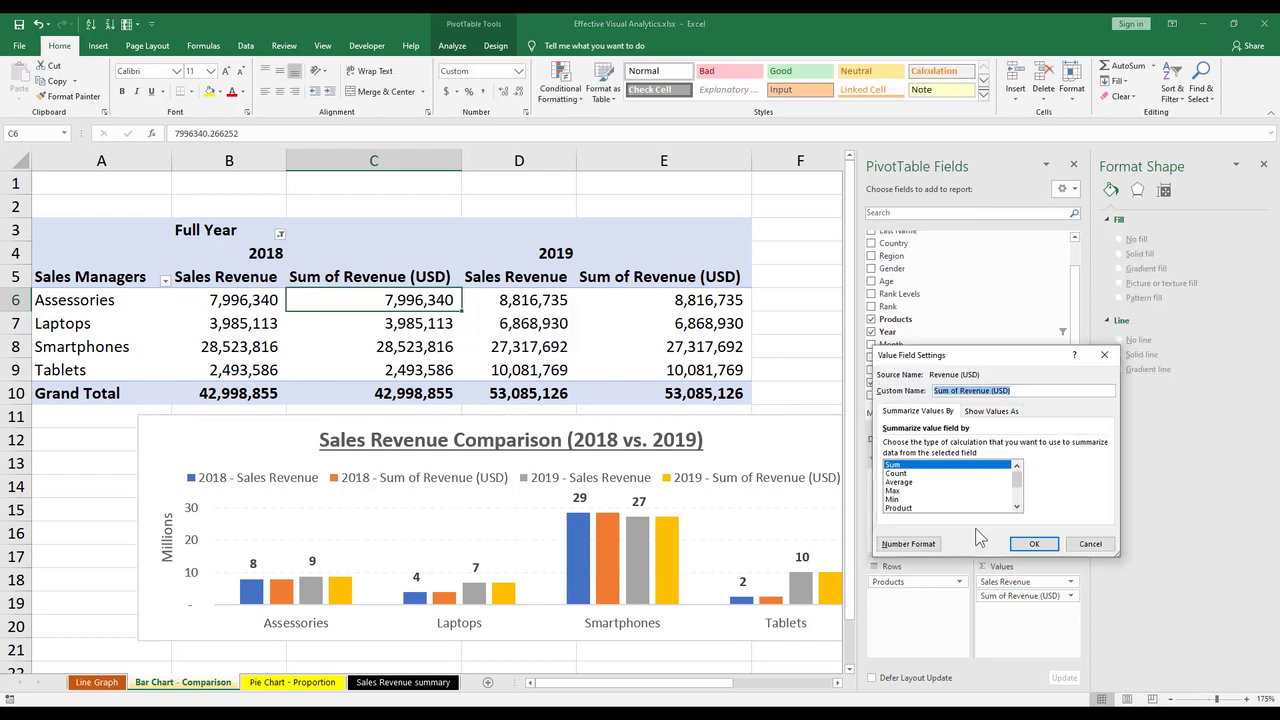
{"action": "left_click", "coordinate": [992, 411]}
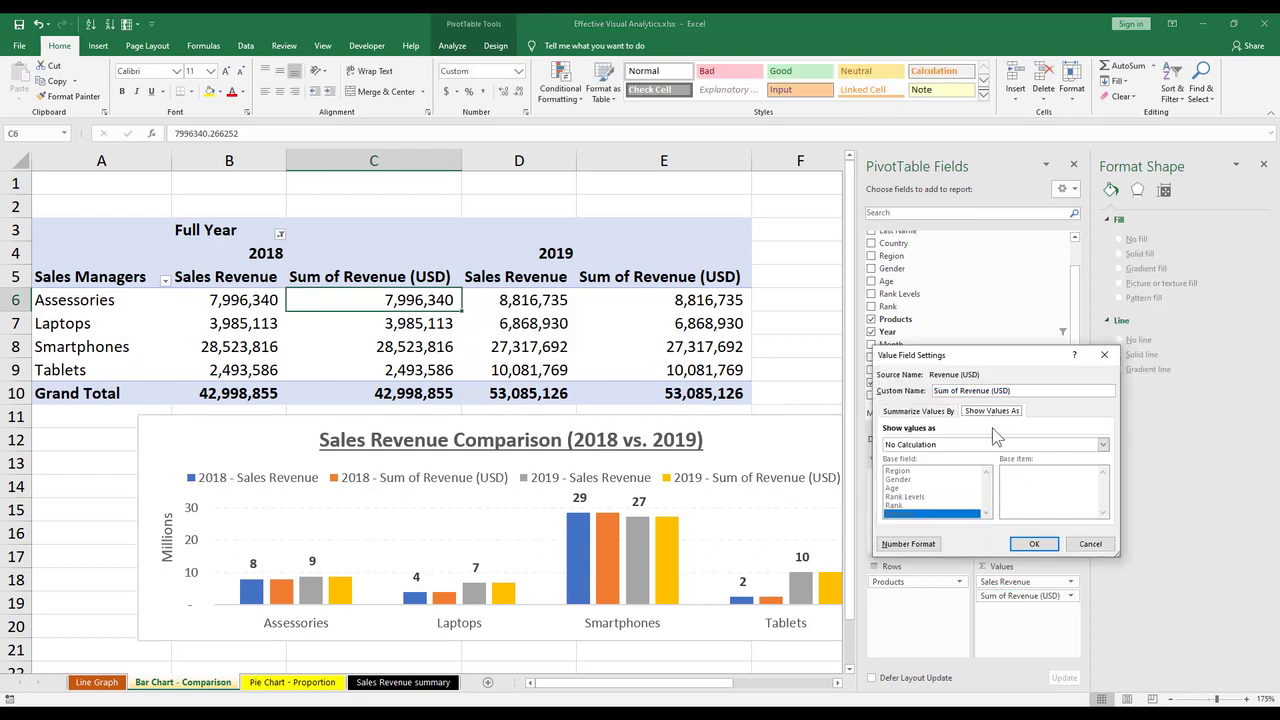
{"action": "left_click", "coordinate": [1005, 446]}
{"action": "scroll", "coordinate": [968, 478], "scroll_direction": "down", "scroll_amount": 2}
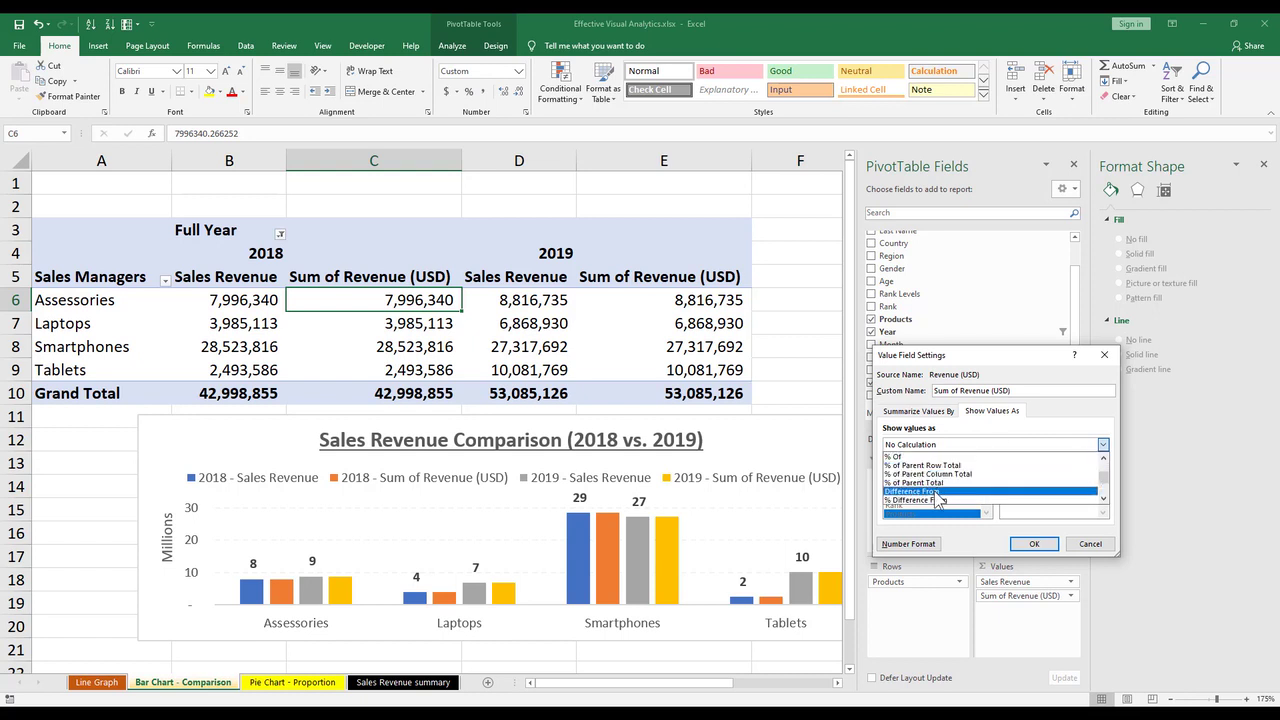
{"action": "left_click", "coordinate": [936, 500]}
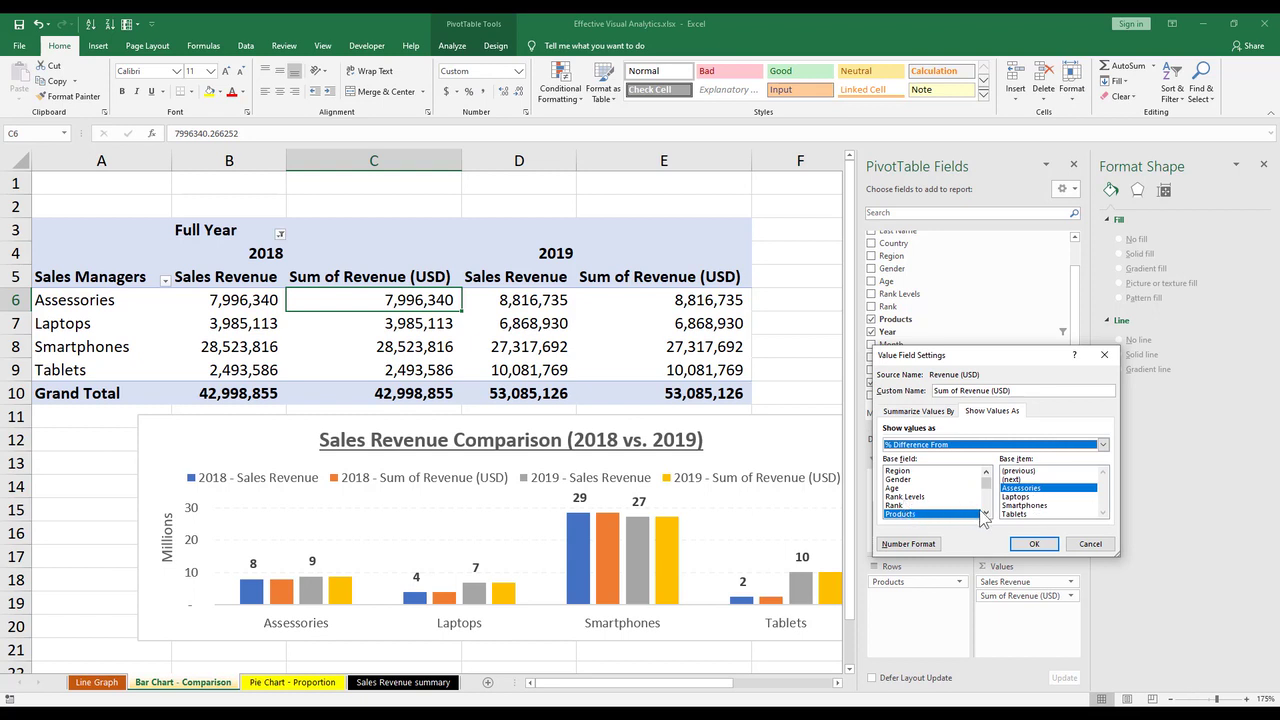
{"action": "scroll", "coordinate": [908, 506], "scroll_direction": "down", "scroll_amount": 1}
{"action": "left_click", "coordinate": [900, 496]}
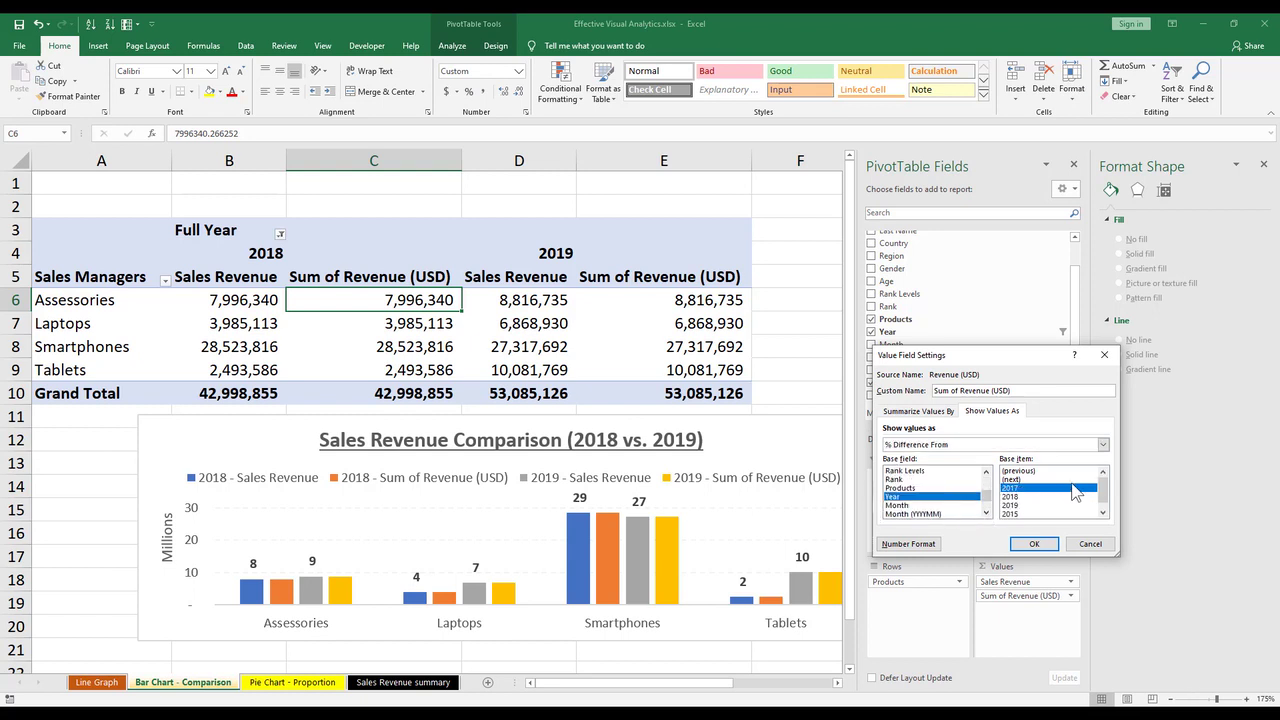
{"action": "left_click", "coordinate": [1020, 496]}
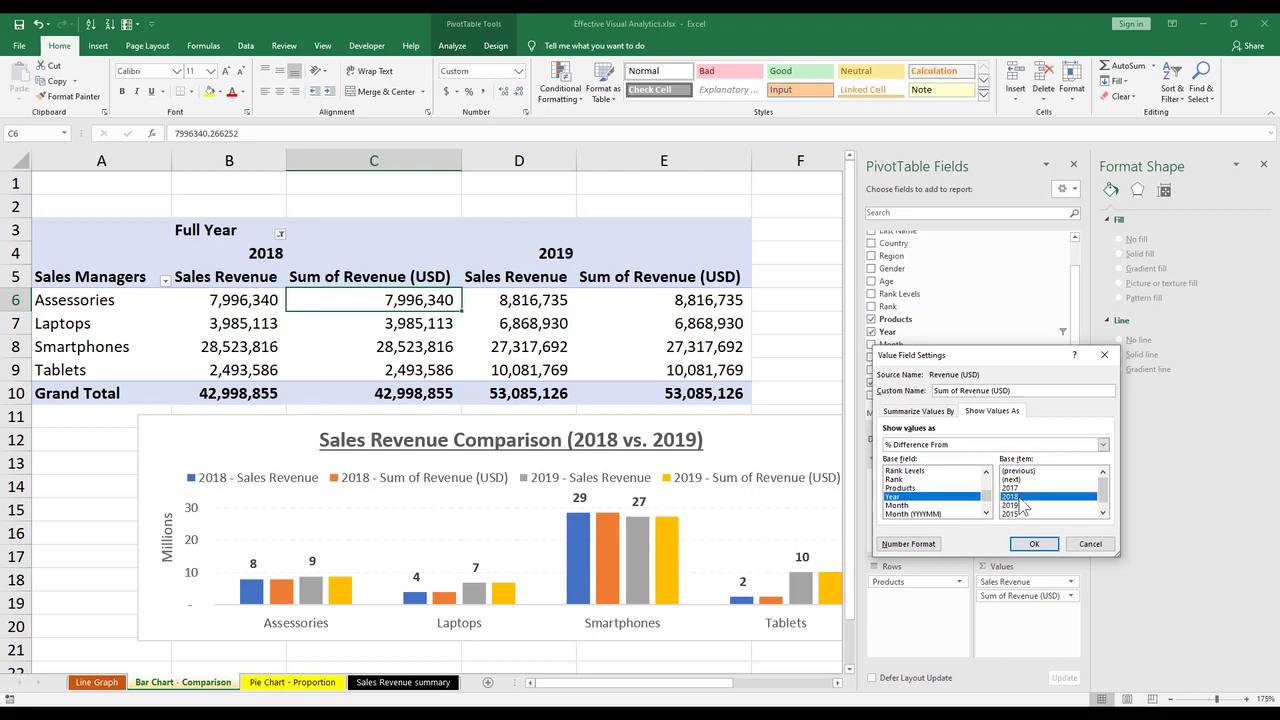
{"action": "left_click", "coordinate": [1035, 543]}
{"action": "left_click", "coordinate": [778, 372]}
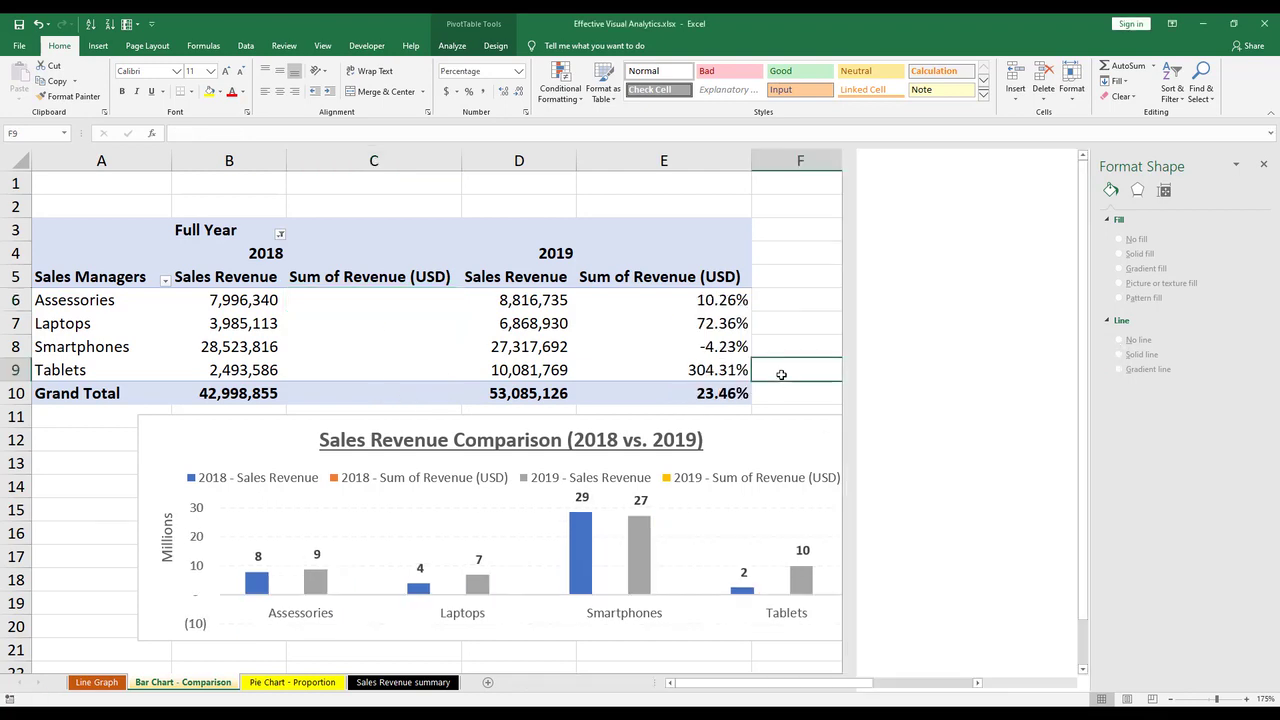
Hide the empty 2018 percentage column C
{"action": "left_click", "coordinate": [497, 480]}
{"action": "left_click", "coordinate": [386, 281]}
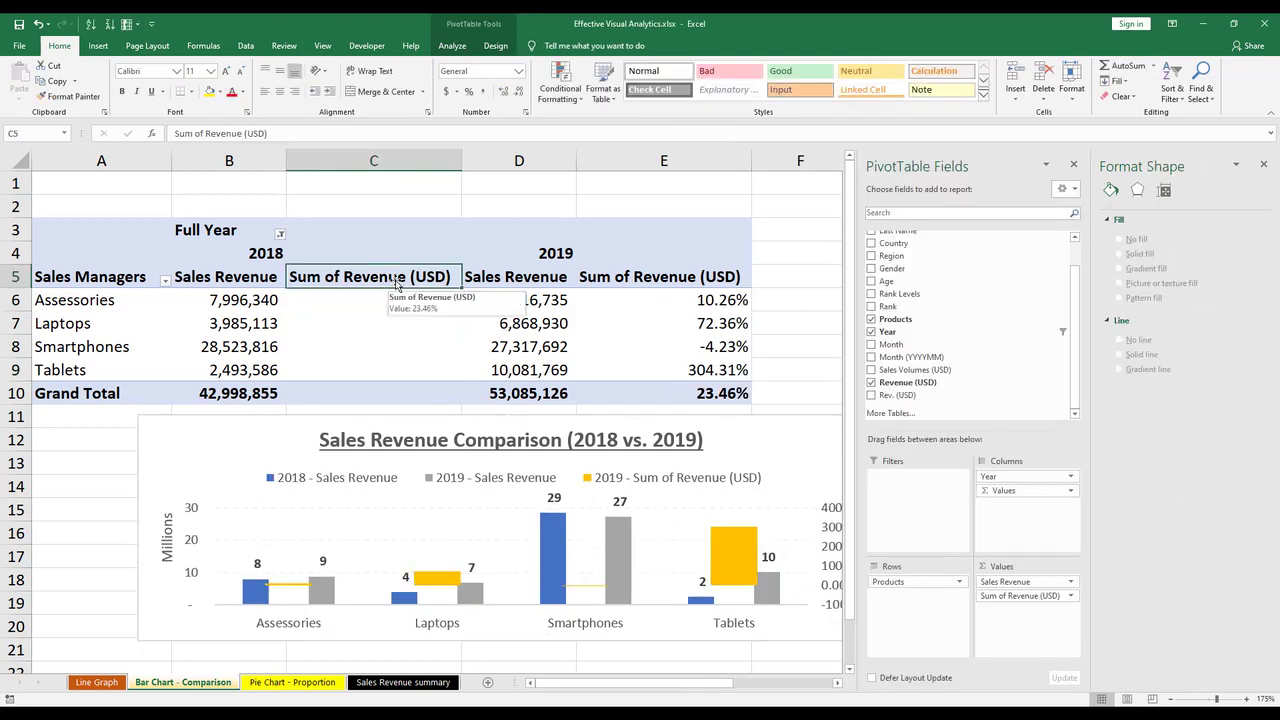
{"action": "left_click", "coordinate": [405, 160]}
{"action": "right_click", "coordinate": [425, 164]}
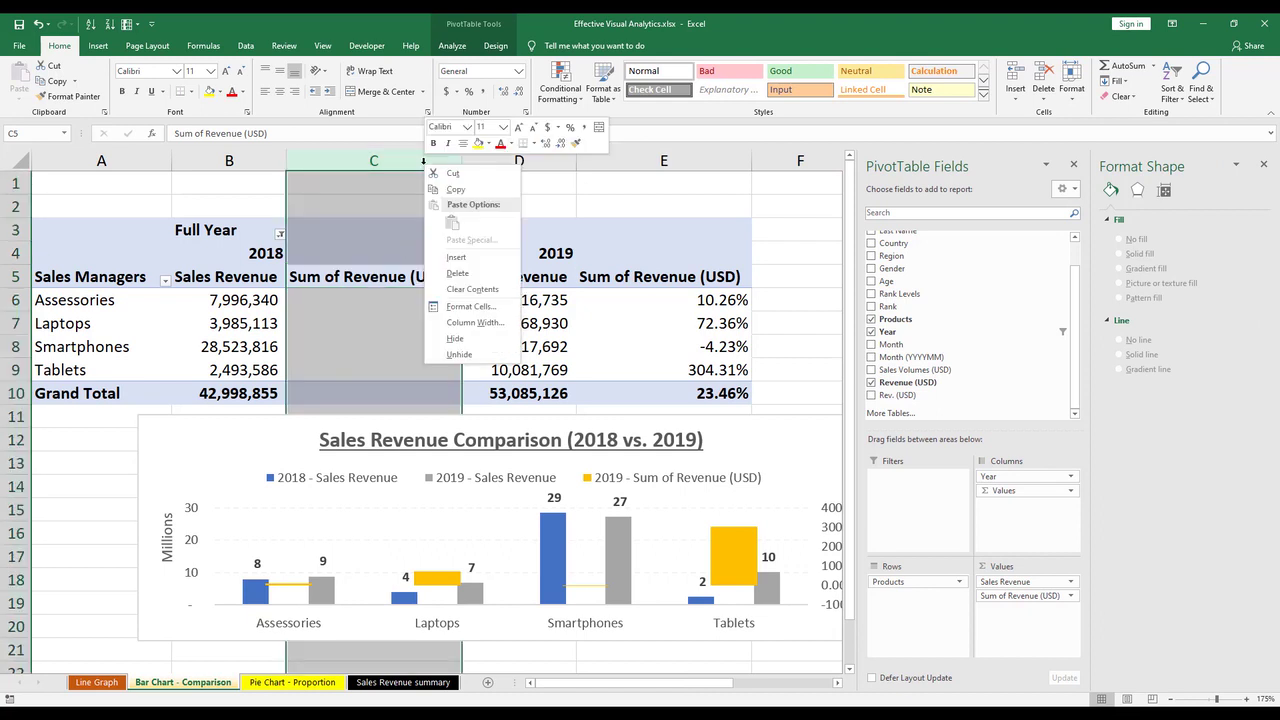
{"action": "left_click", "coordinate": [455, 338]}
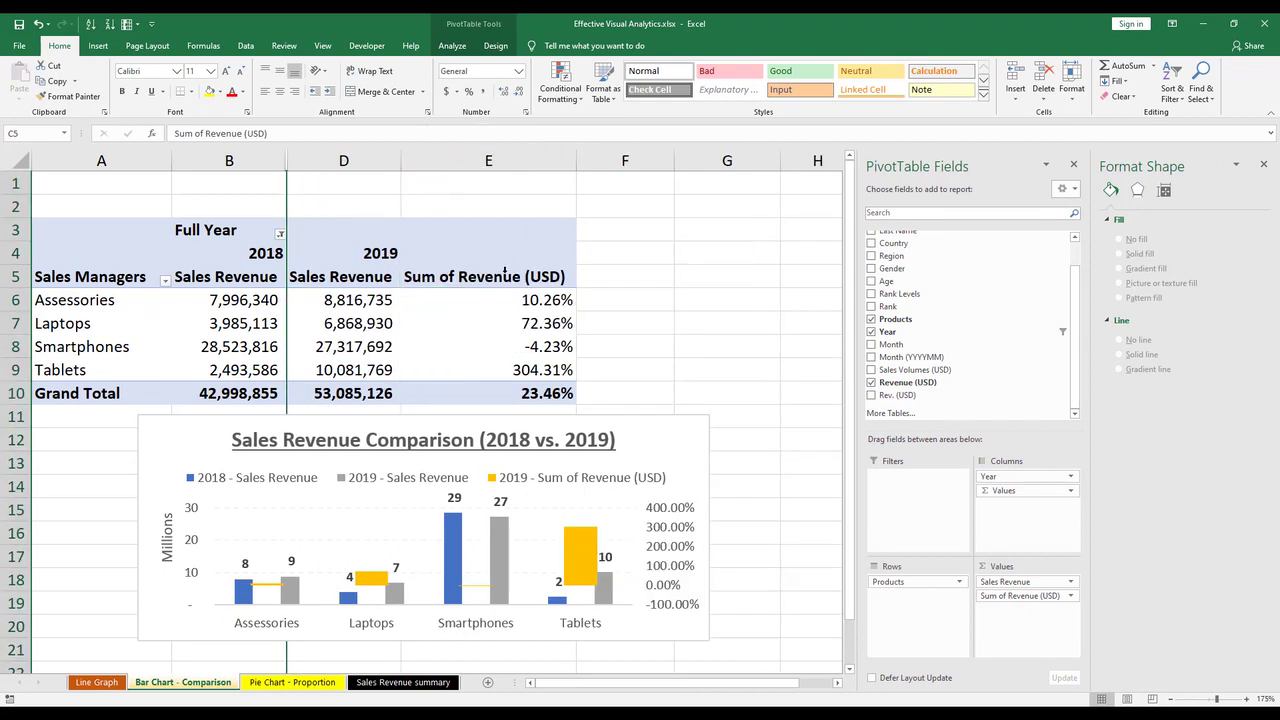
Retitle header E5 as YoY%, AutoFit column E, and widen the chart to the right
{"action": "left_click", "coordinate": [500, 283]}
{"action": "type", "text": "YoY%"}
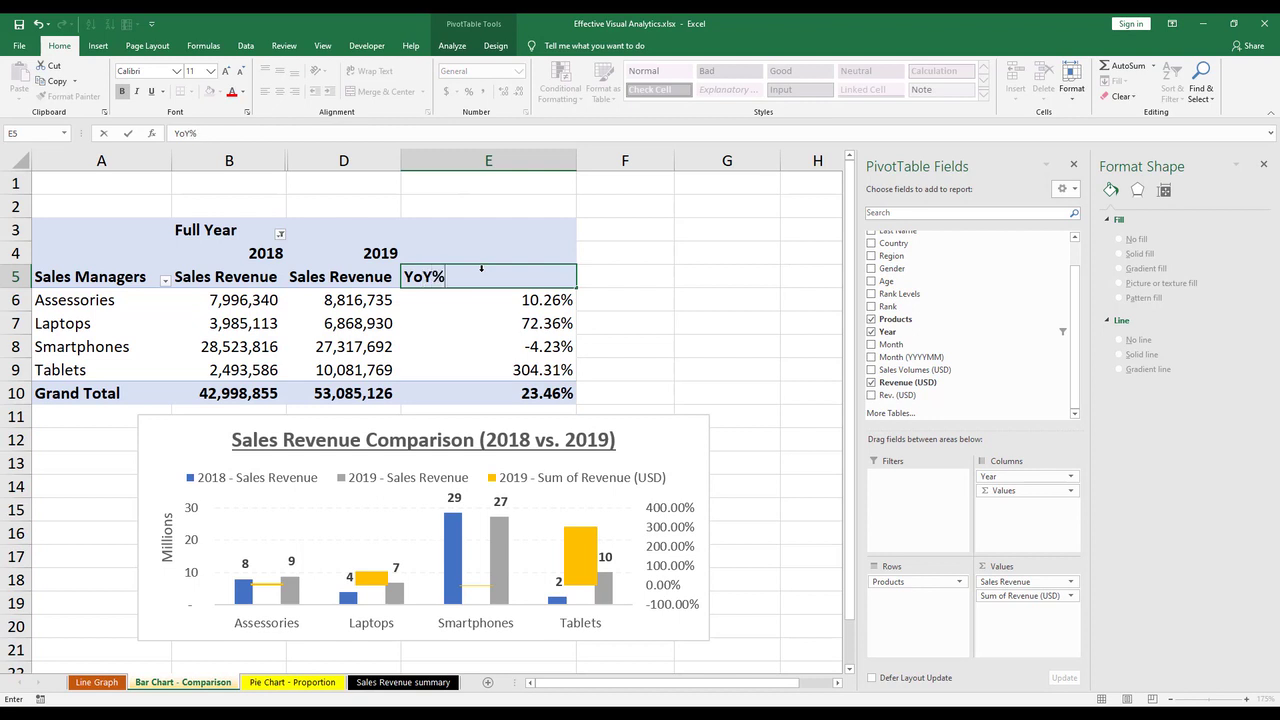
{"action": "key", "text": "Return"}
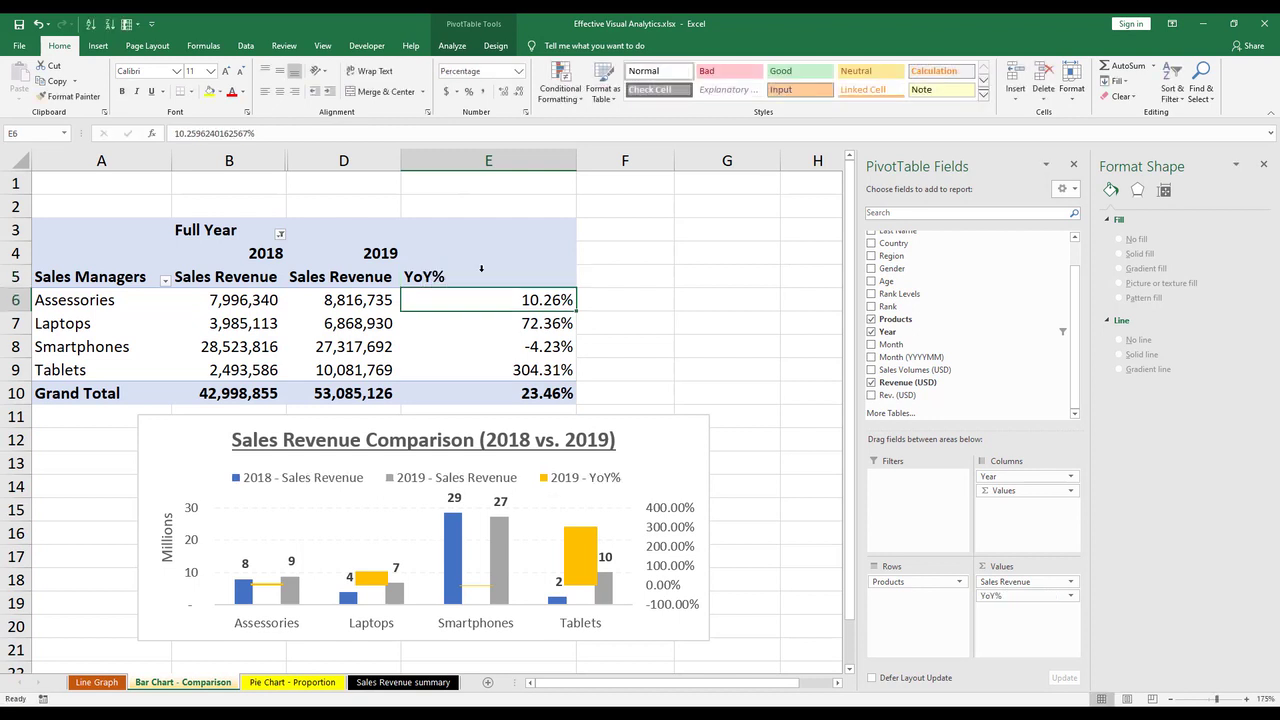
{"action": "key", "text": "ctrl+space"}
{"action": "key", "text": "alt+h"}
{"action": "key", "text": "o"}
{"action": "key", "text": "i"}
{"action": "left_click", "coordinate": [563, 358]}
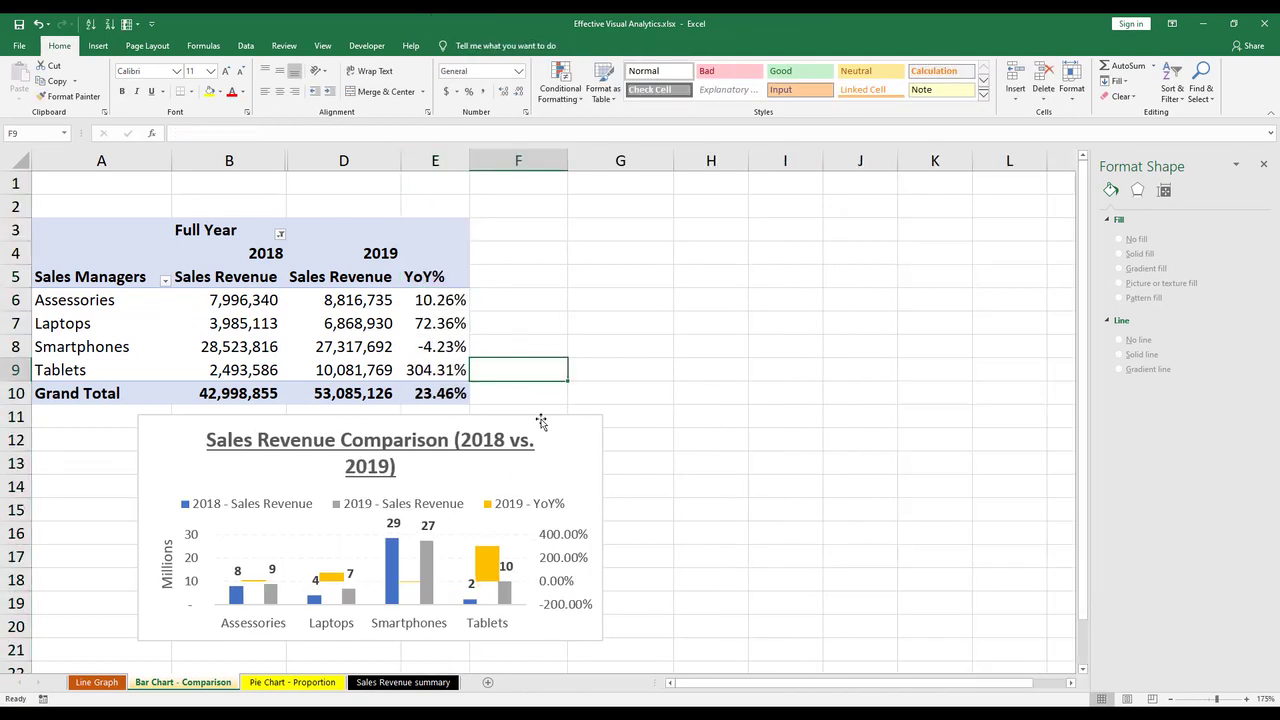
{"action": "left_click", "coordinate": [537, 420]}
{"action": "left_click_drag", "start_coordinate": [602, 528], "coordinate": [728, 530]}
Change the 2019 - YoY% series to a Line chart on the secondary axis
{"action": "left_click", "coordinate": [590, 570]}
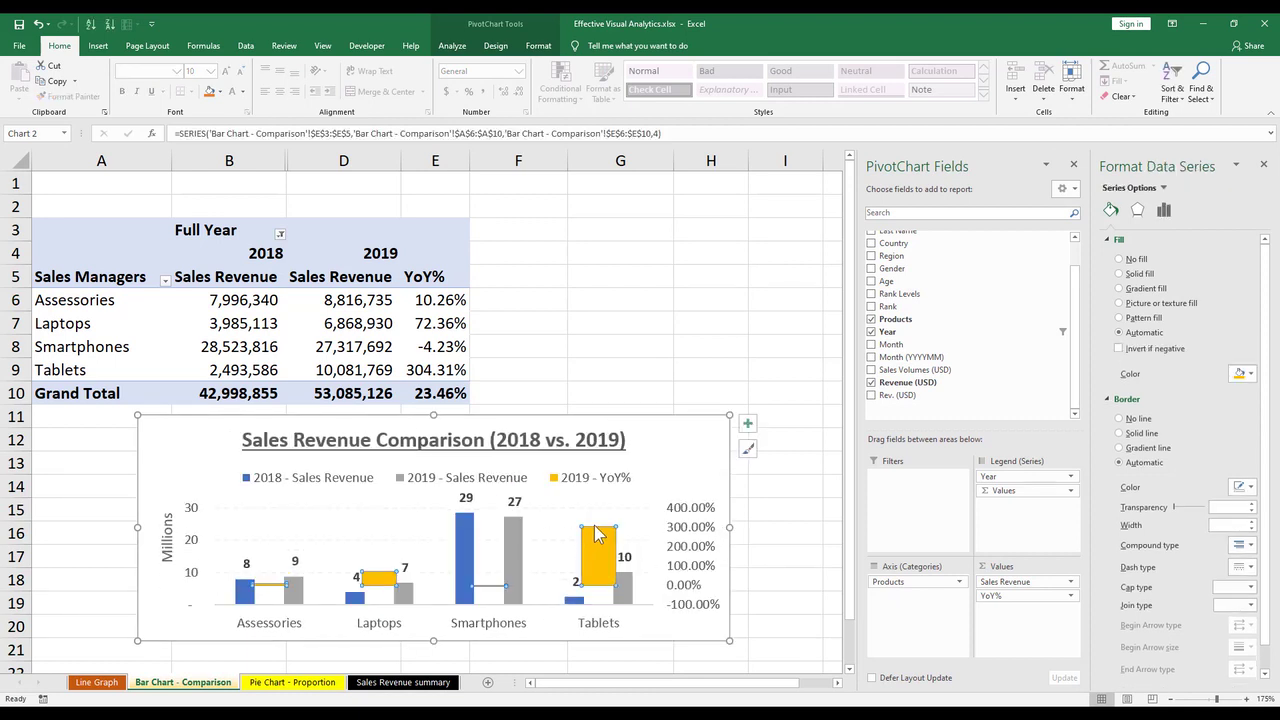
{"action": "left_click", "coordinate": [502, 47]}
{"action": "left_click", "coordinate": [724, 90]}
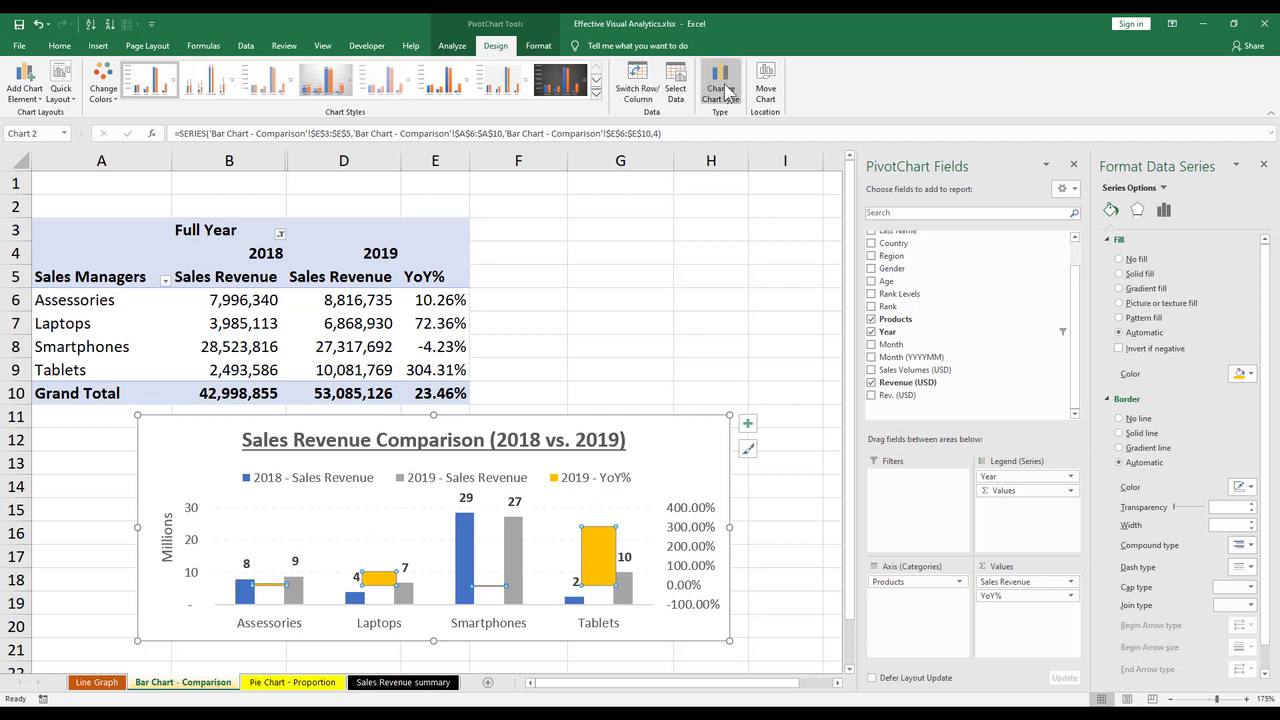
{"action": "scroll", "coordinate": [830, 470], "scroll_direction": "down", "scroll_amount": 1}
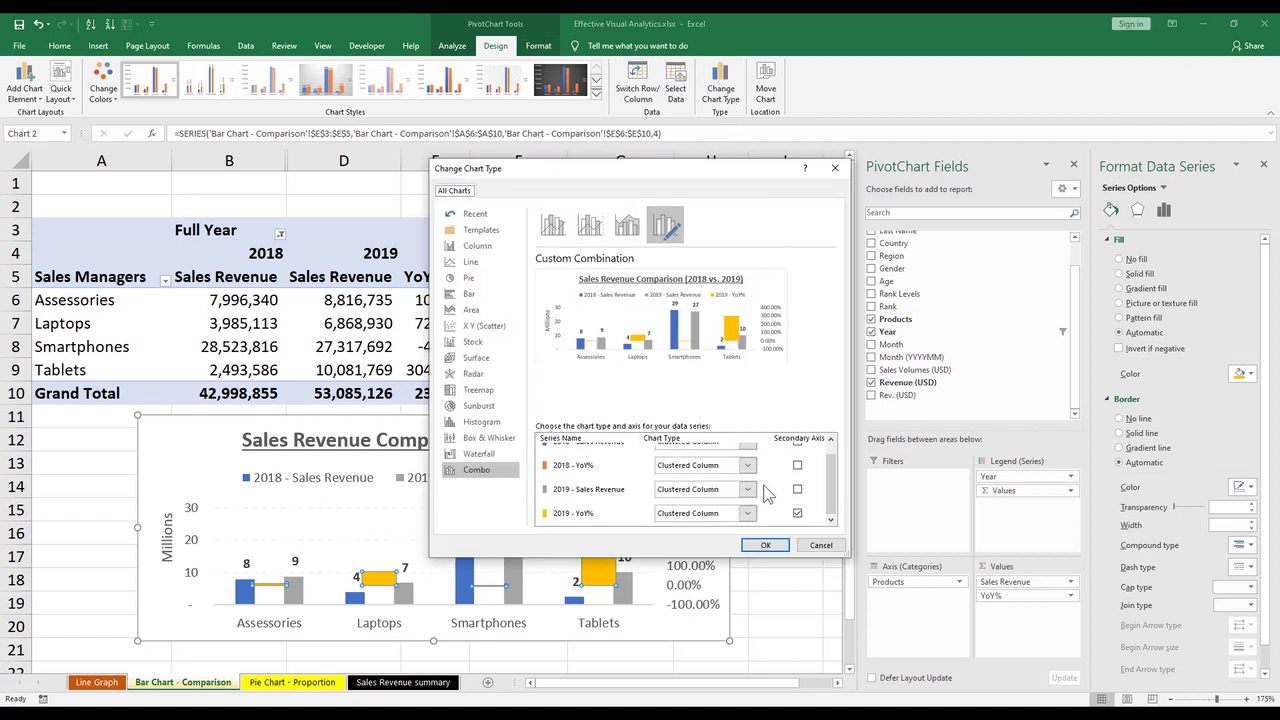
{"action": "left_click", "coordinate": [750, 515]}
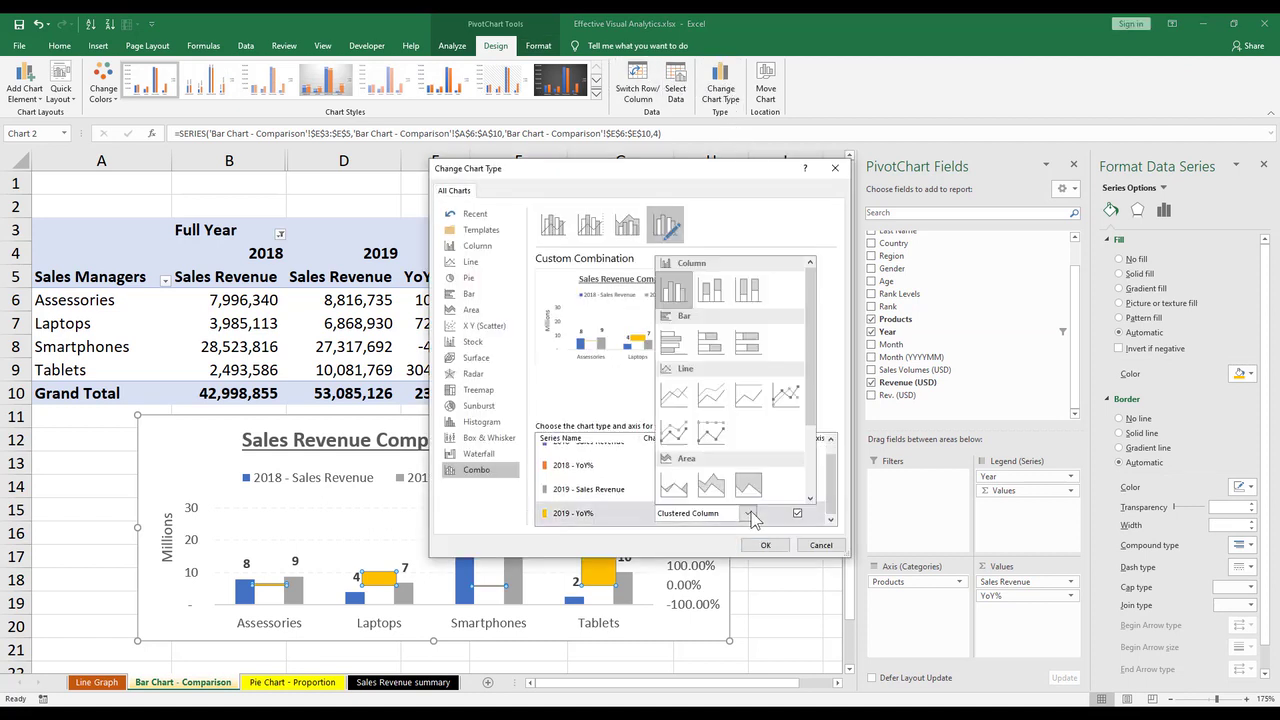
{"action": "left_click", "coordinate": [674, 396]}
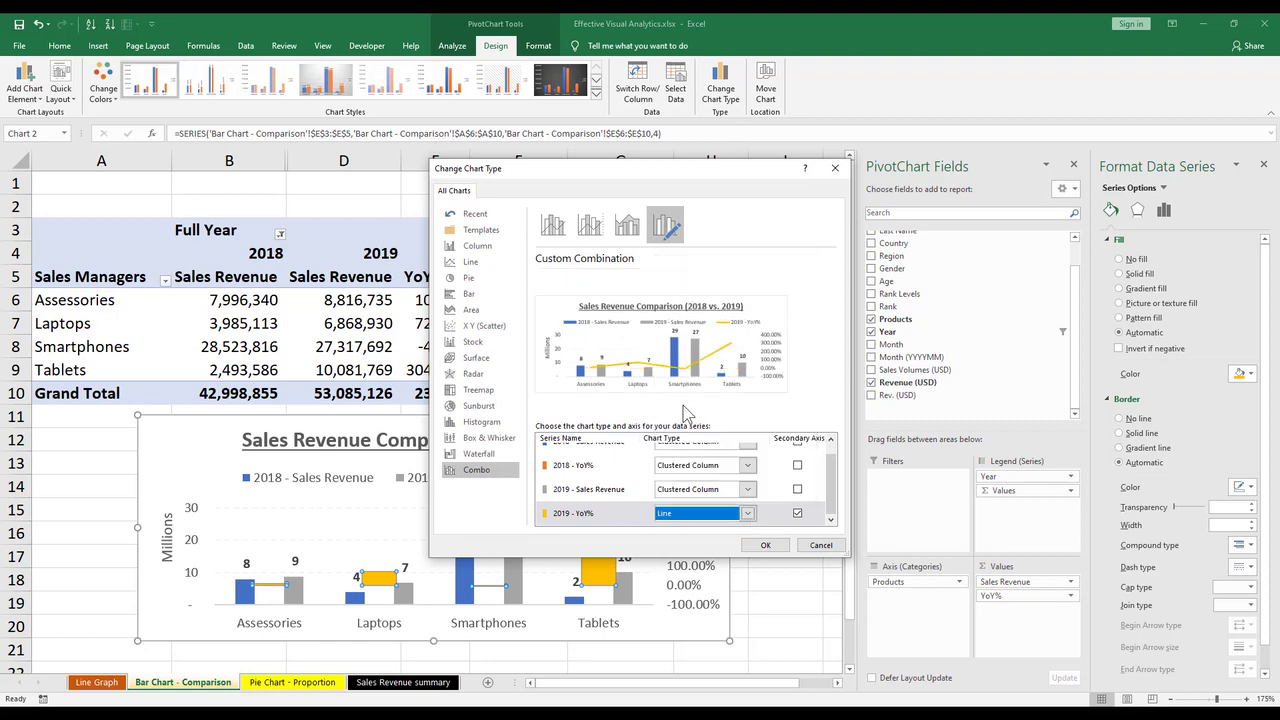
{"action": "left_click", "coordinate": [767, 544]}
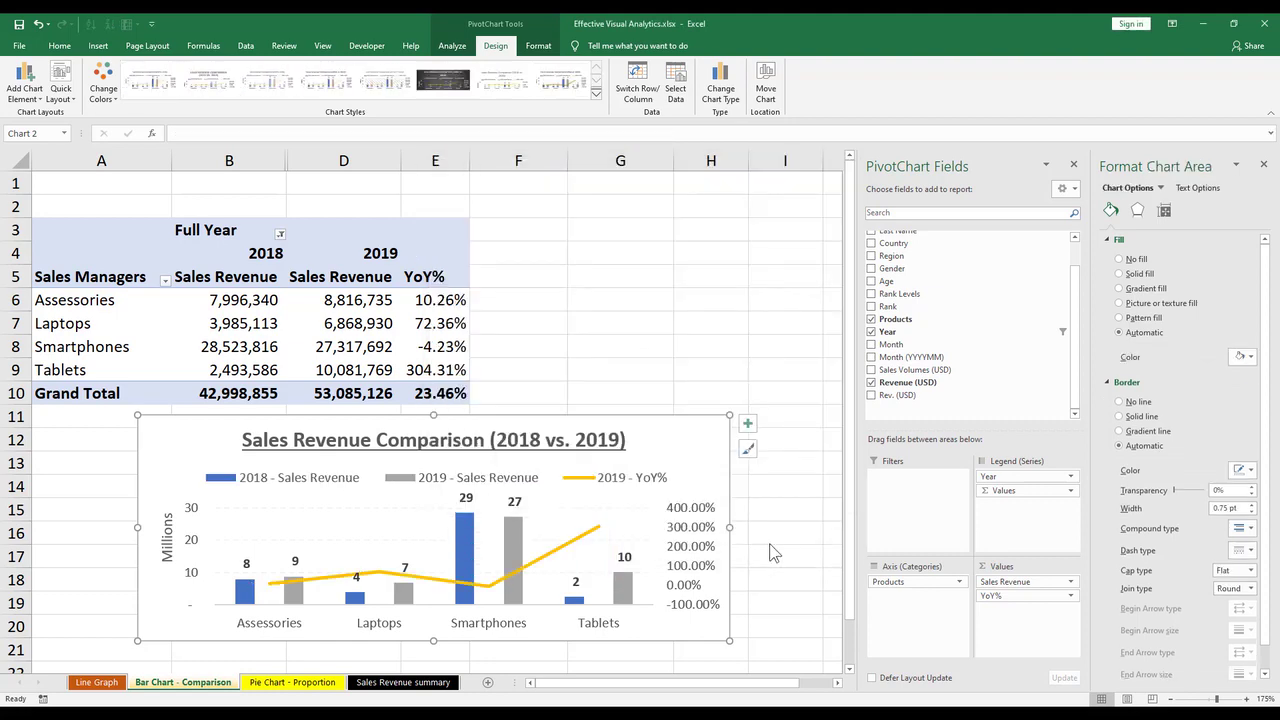
Set the Sales Revenue column series overlap to 50%
{"action": "left_click", "coordinate": [527, 550]}
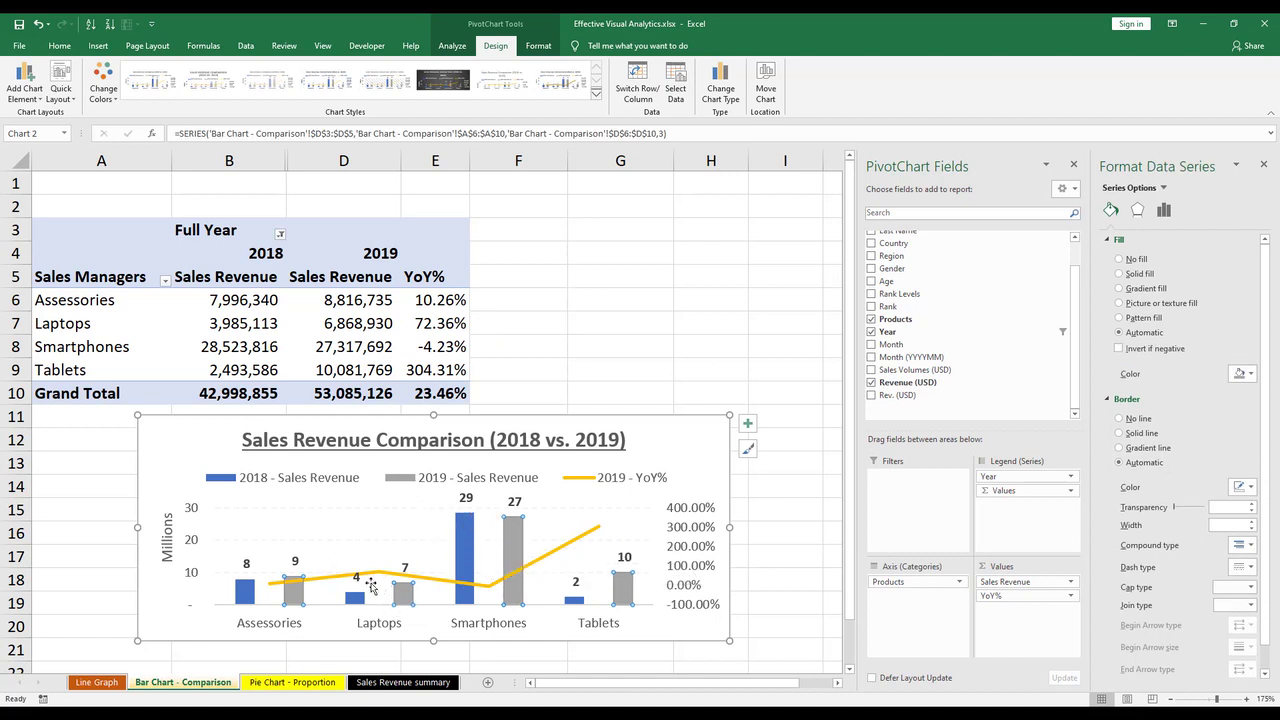
{"action": "right_click", "coordinate": [510, 563]}
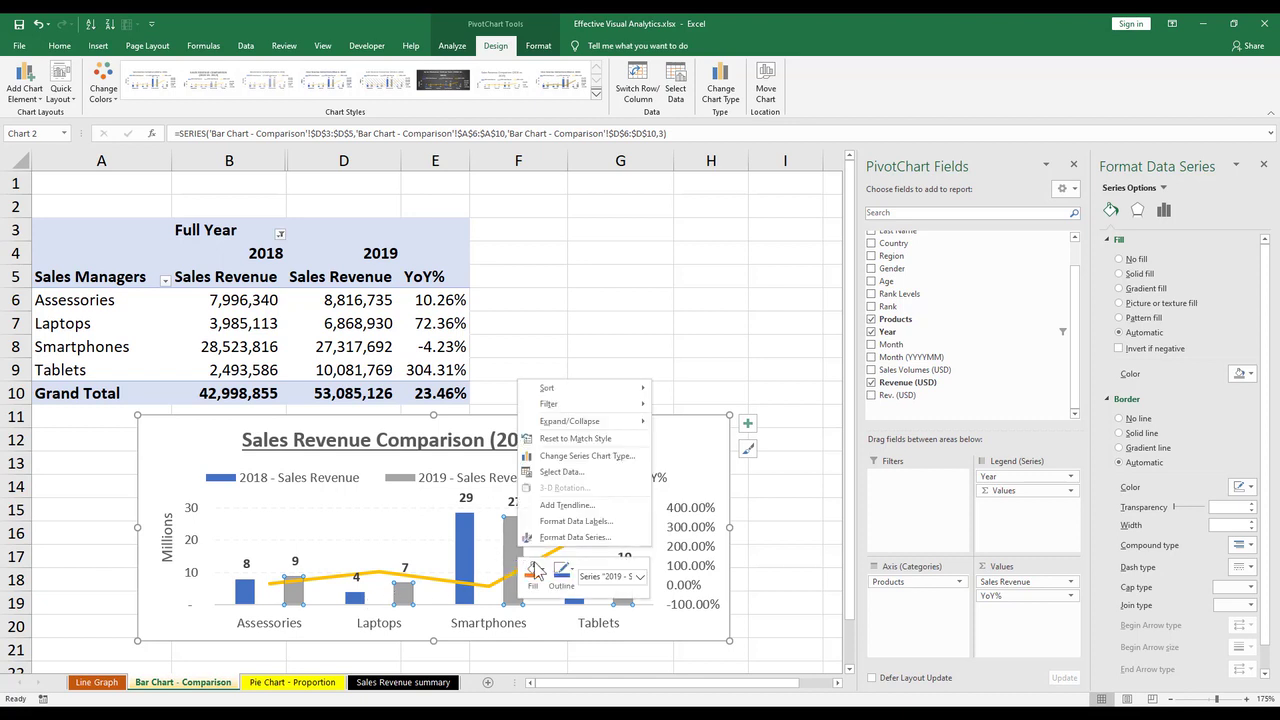
{"action": "left_click", "coordinate": [600, 540]}
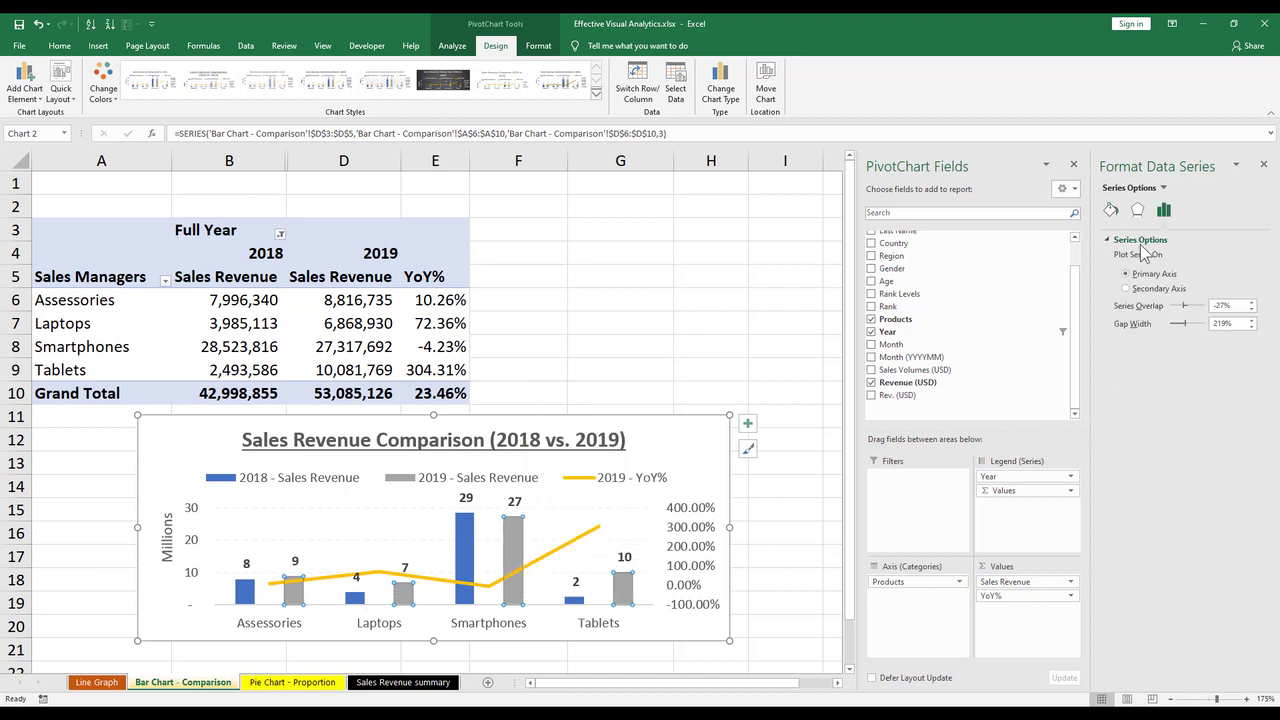
{"action": "double_click", "coordinate": [1224, 305]}
{"action": "type", "text": "50"}
{"action": "key", "text": "Return"}
{"action": "left_click", "coordinate": [276, 597]}
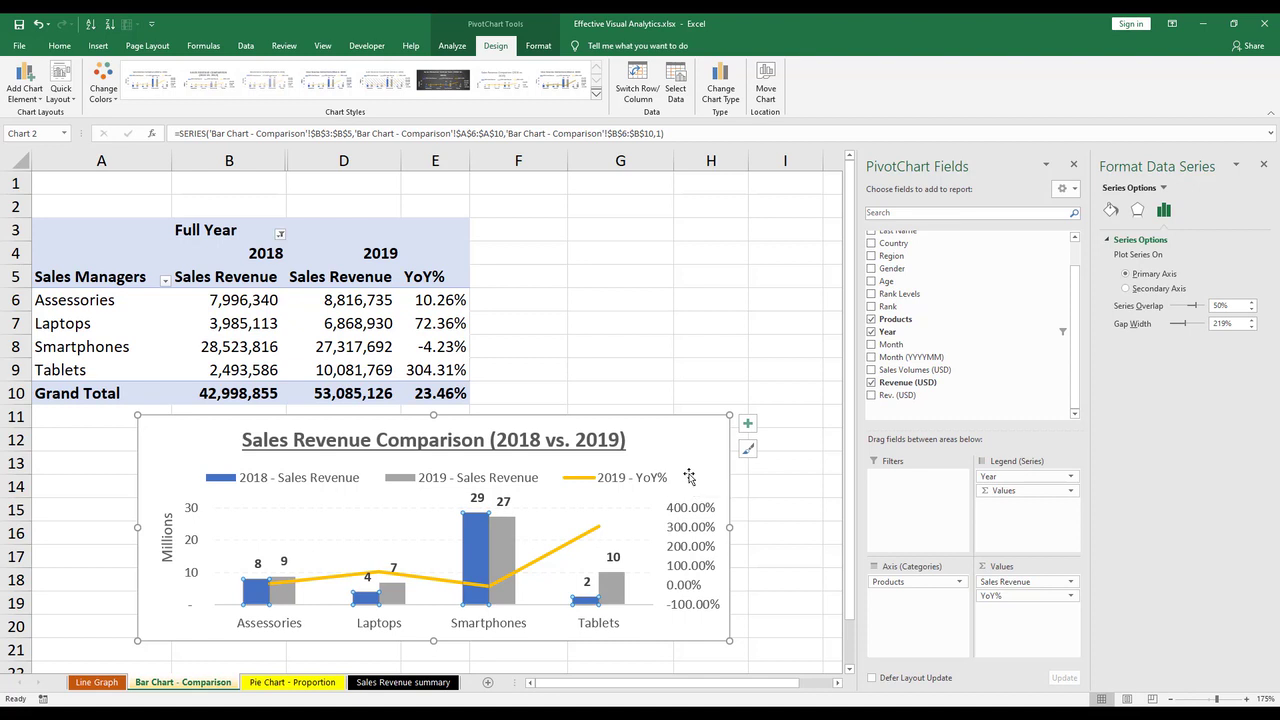
Format the secondary percentage axis with 0 decimal places
{"action": "right_click", "coordinate": [695, 528]}
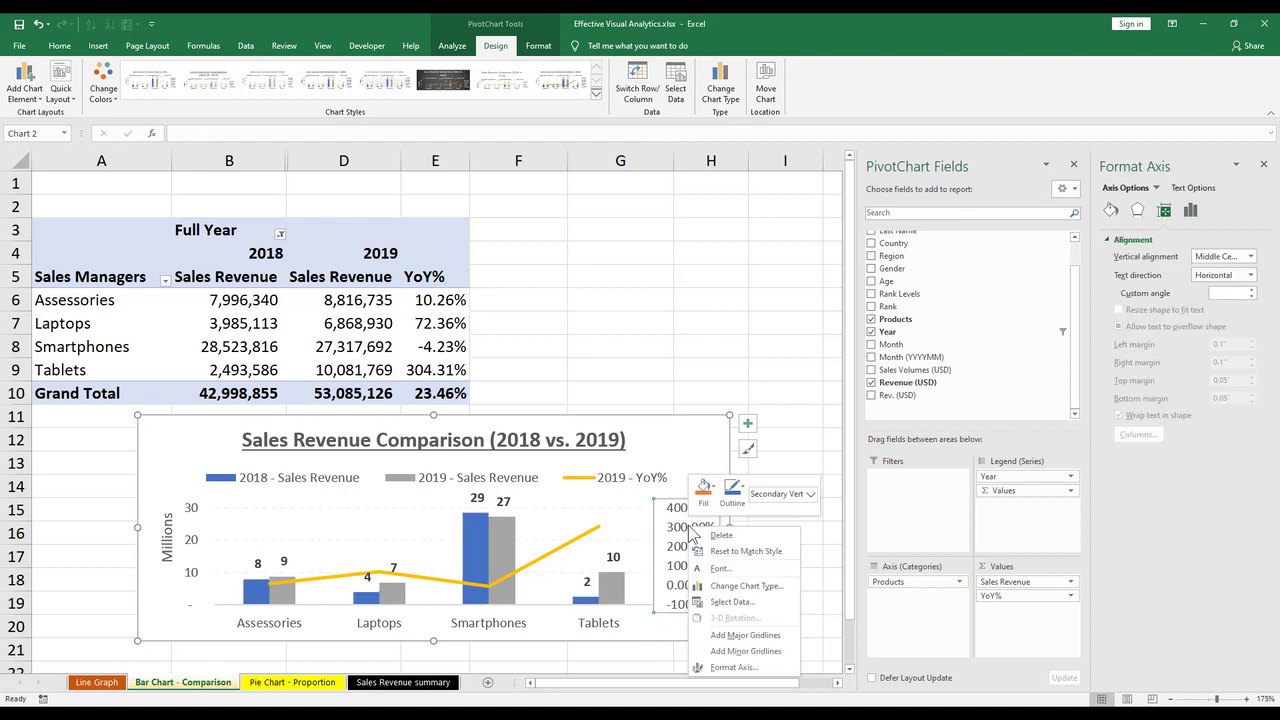
{"action": "left_click", "coordinate": [742, 668]}
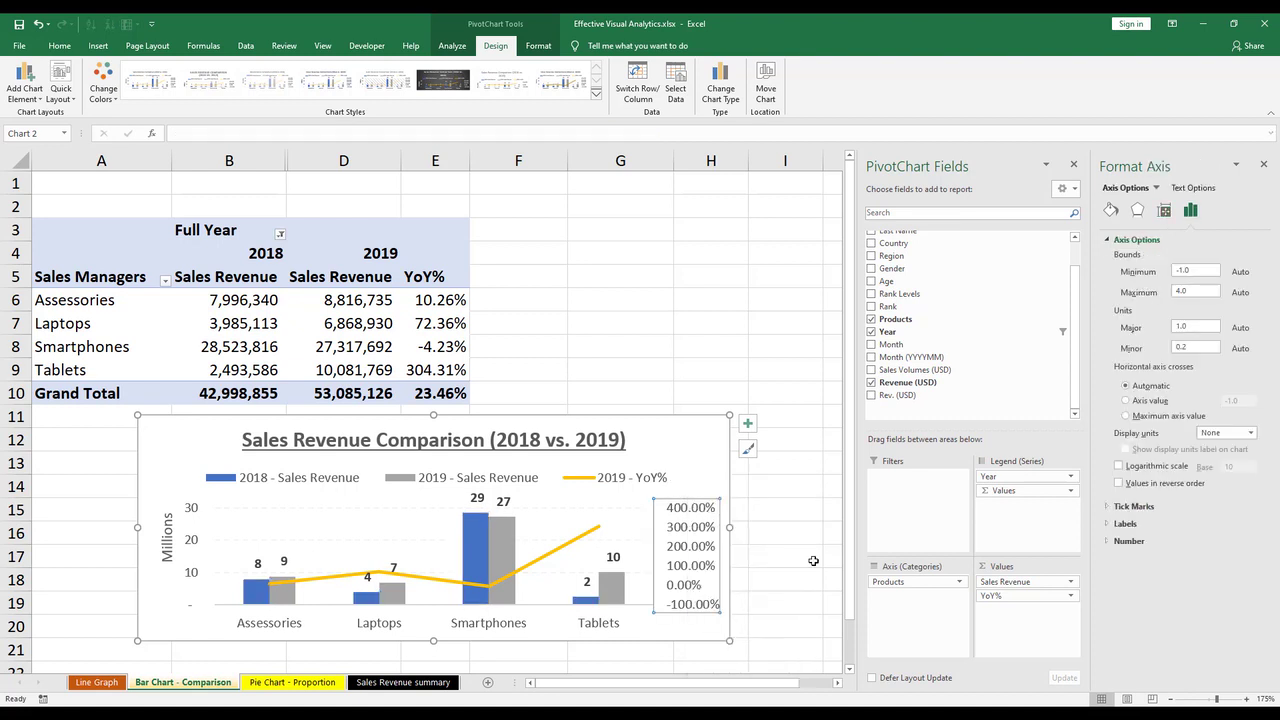
{"action": "left_click", "coordinate": [1125, 541]}
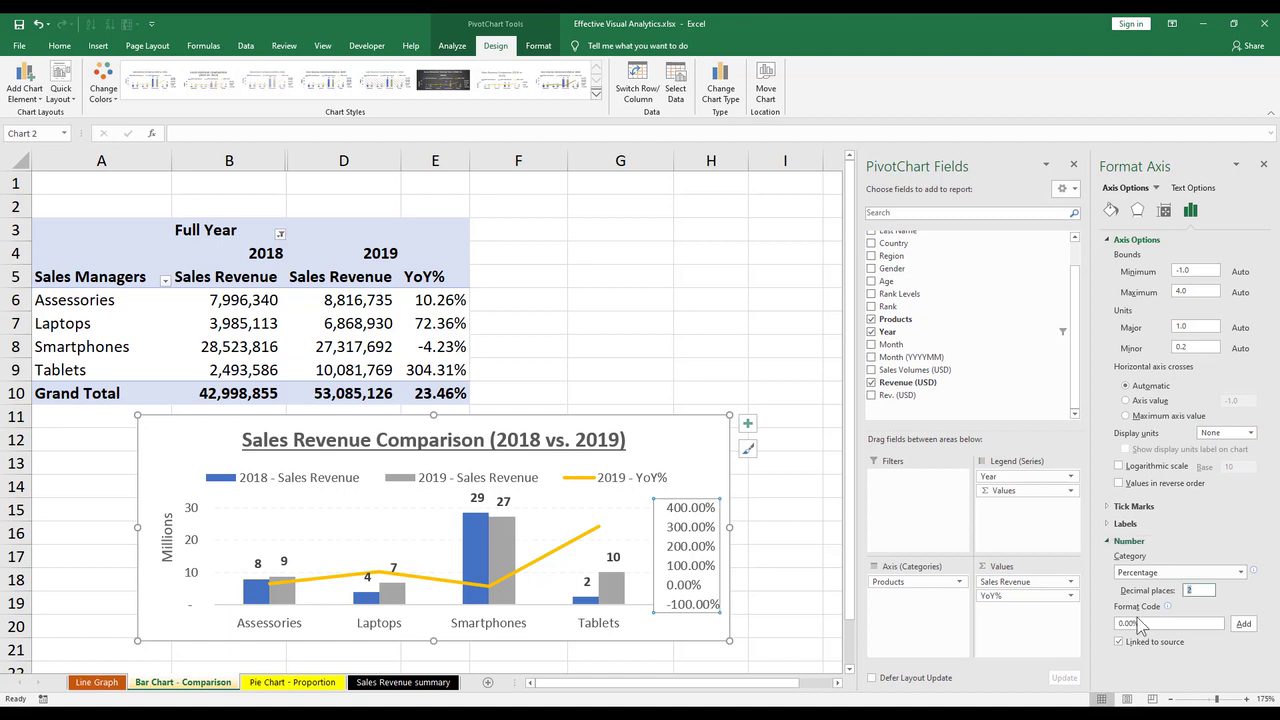
{"action": "type", "text": "0"}
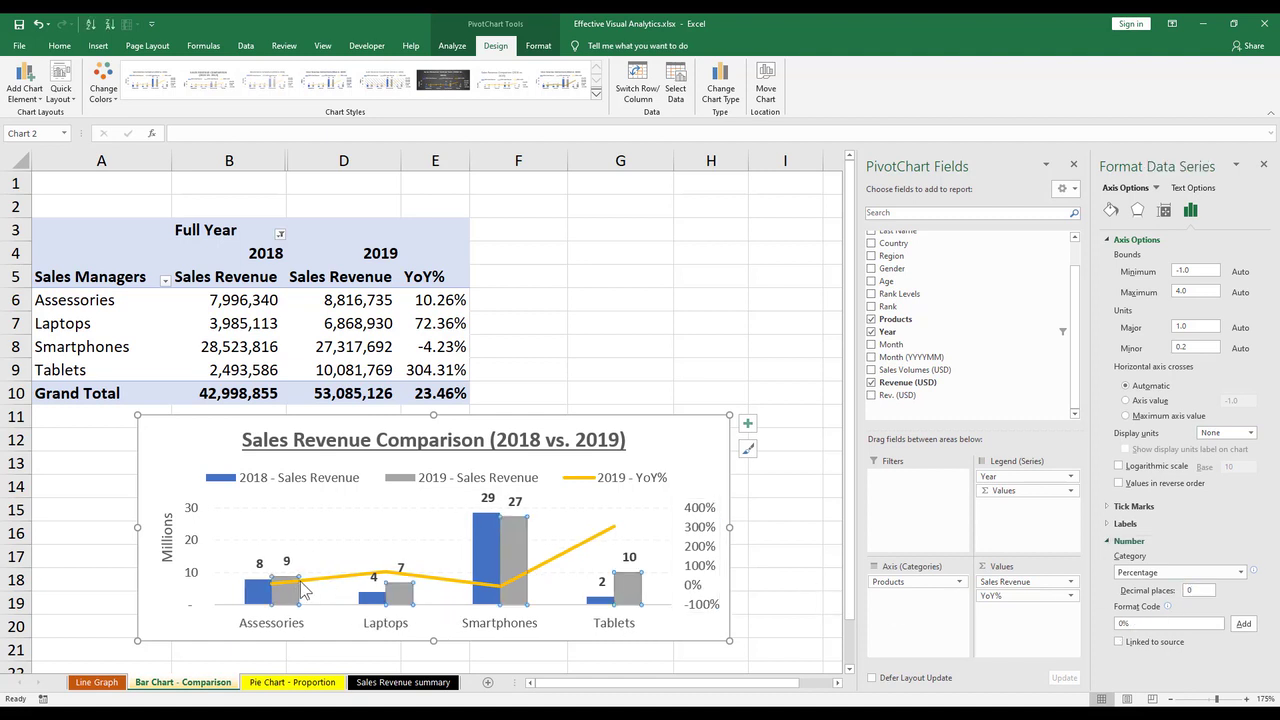
Give the 2019 Sales Revenue columns a dark blue solid fill
{"action": "left_click", "coordinate": [295, 588]}
{"action": "left_click", "coordinate": [1111, 211]}
{"action": "left_click", "coordinate": [1134, 278]}
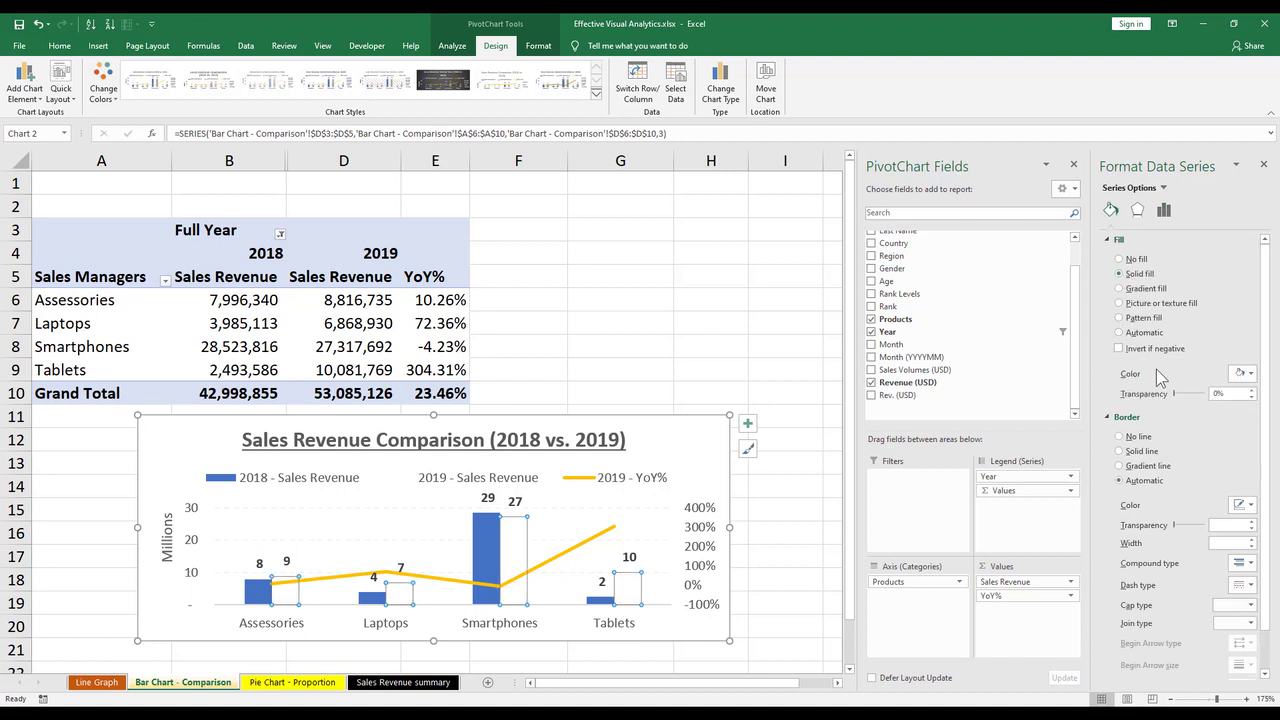
{"action": "left_click", "coordinate": [1243, 373]}
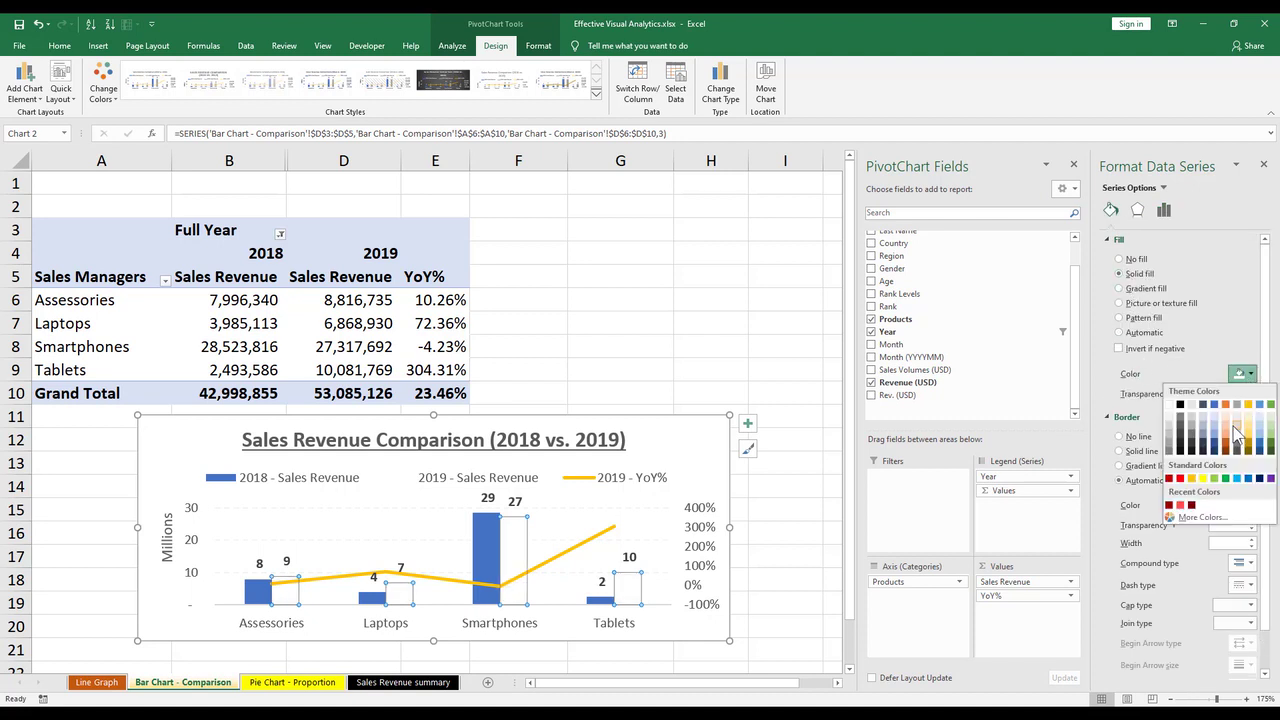
{"action": "left_click", "coordinate": [1219, 448]}
Colour the 2018 Sales Revenue columns light blue and close the field list
{"action": "left_click", "coordinate": [258, 592]}
{"action": "left_click", "coordinate": [1250, 373]}
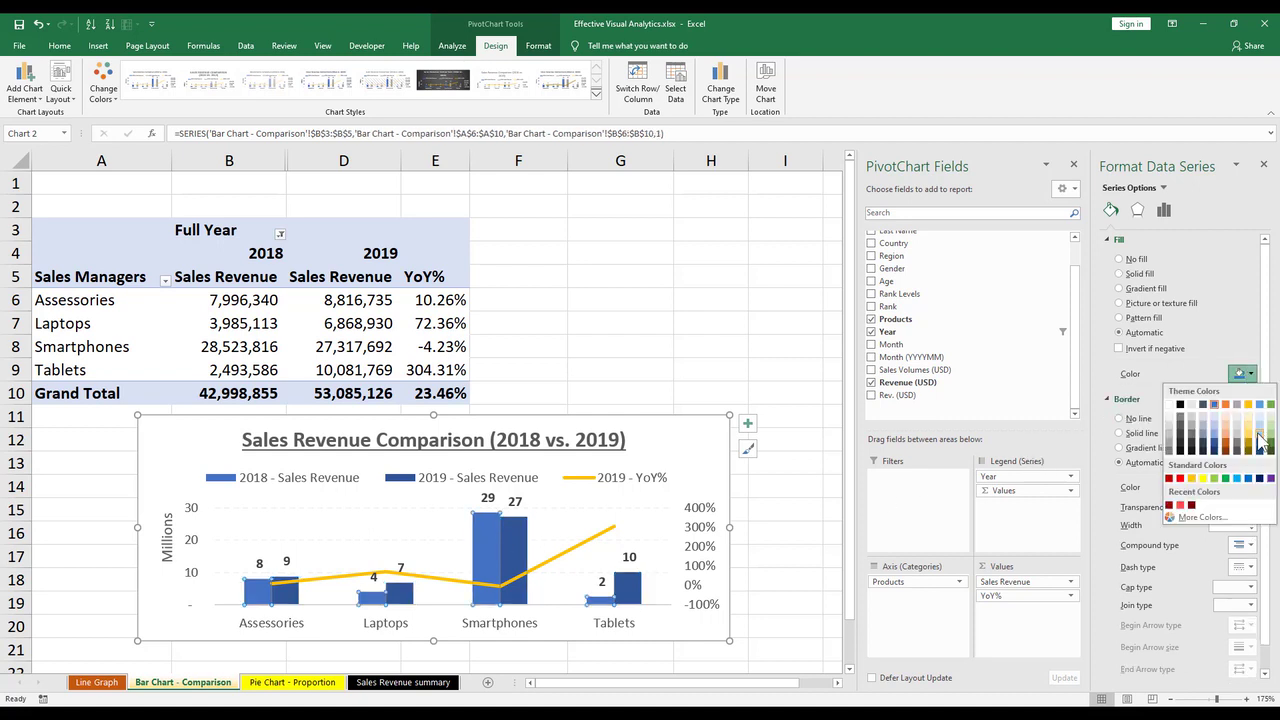
{"action": "left_click", "coordinate": [1259, 427]}
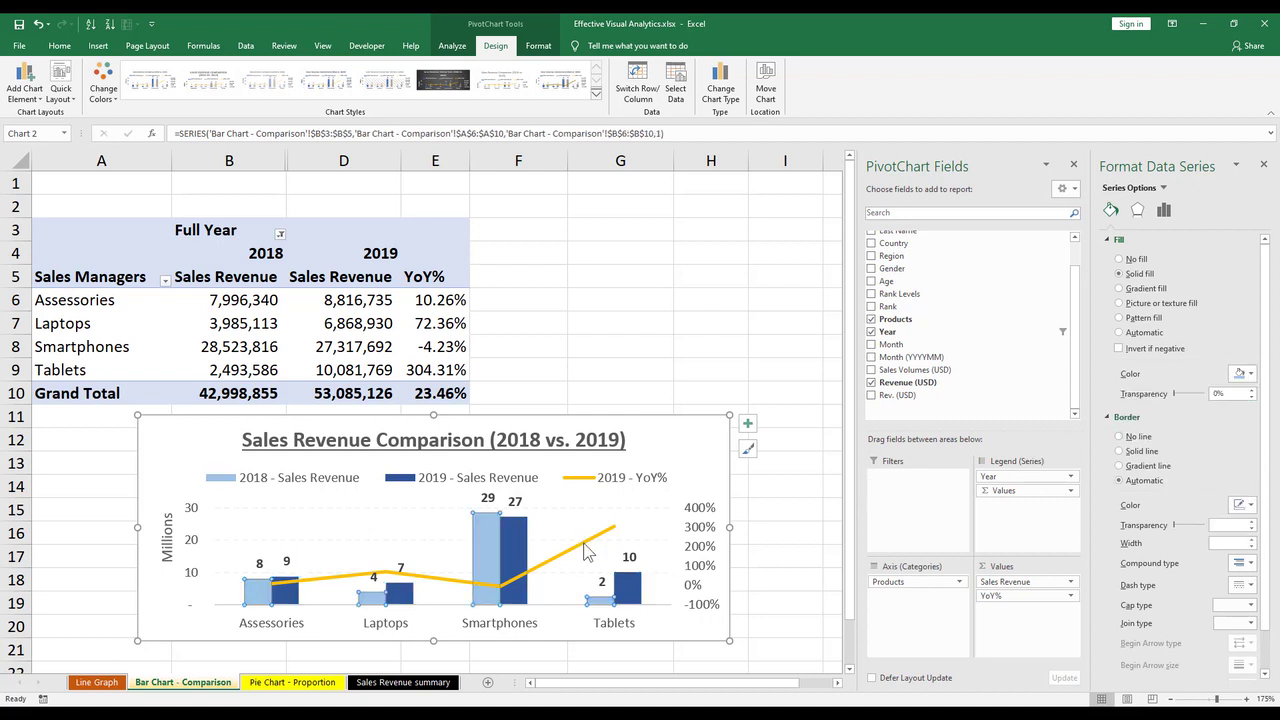
{"action": "left_click", "coordinate": [683, 477]}
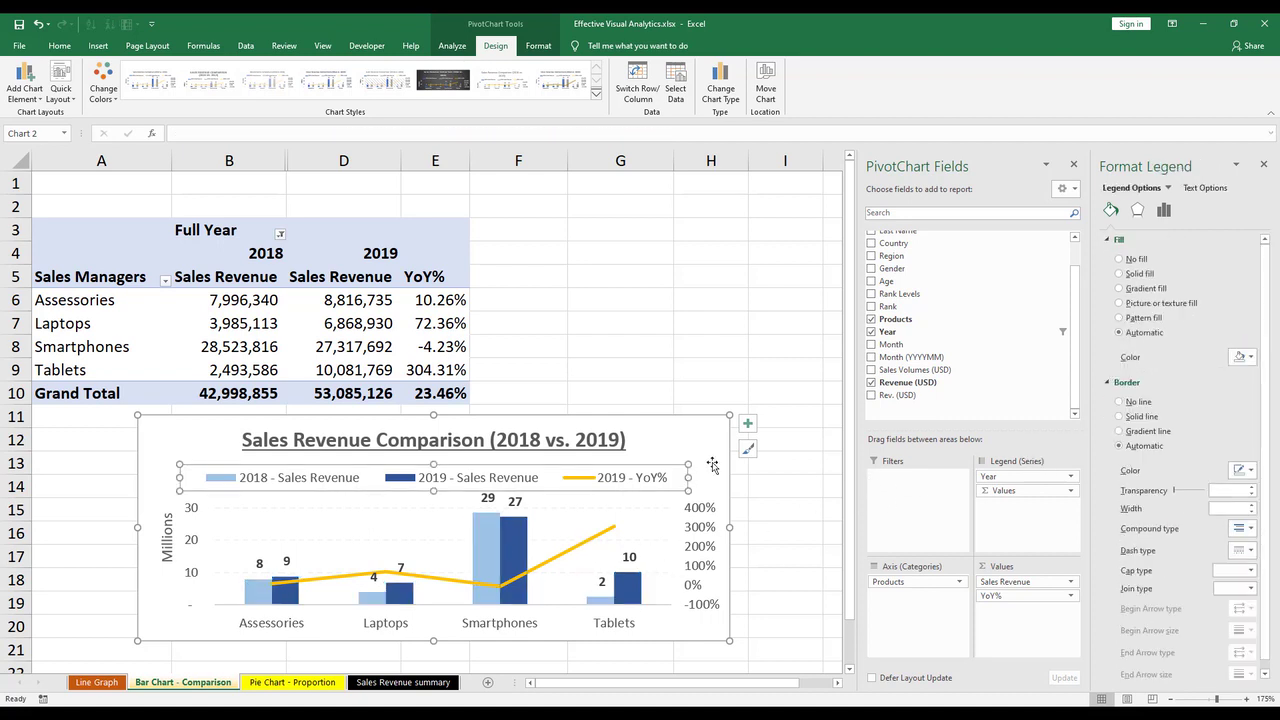
{"action": "left_click", "coordinate": [1074, 164]}
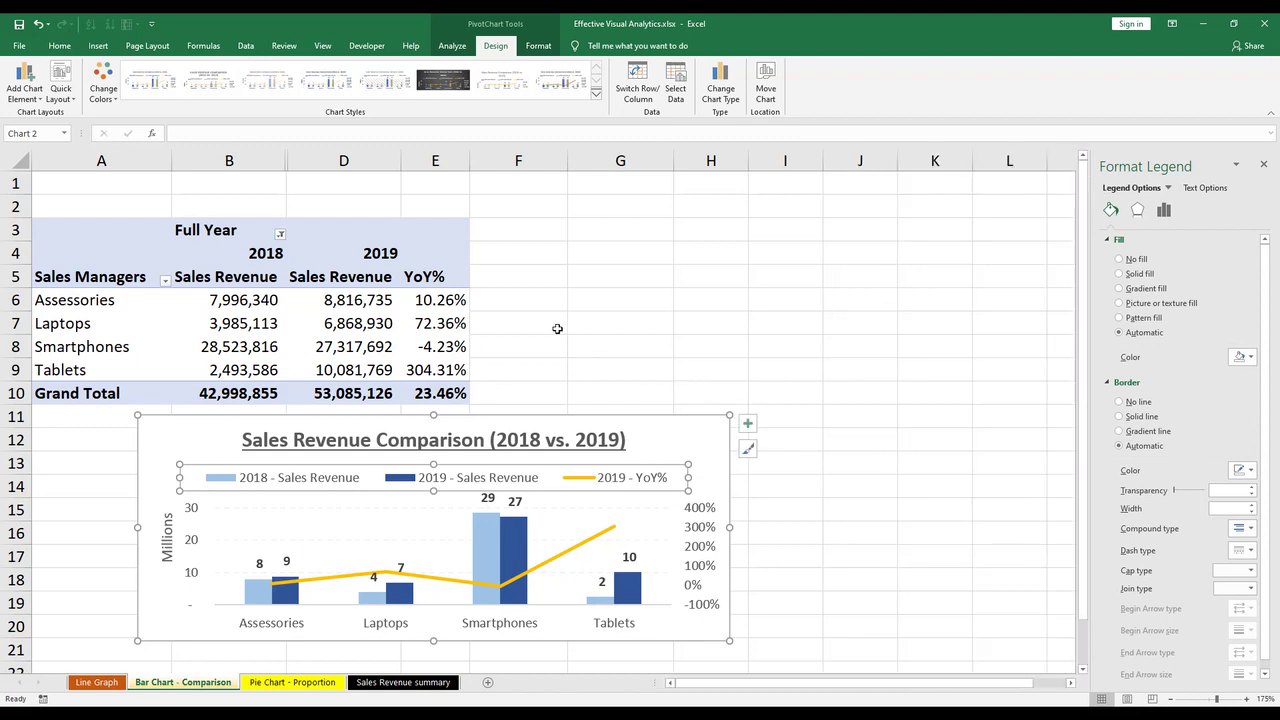
Enlarge and heighten the chart and move it up beside the pivot table
{"action": "scroll", "coordinate": [557, 328], "scroll_direction": "down", "scroll_amount": 3}
{"action": "left_click_drag", "start_coordinate": [542, 514], "coordinate": [851, 646]}
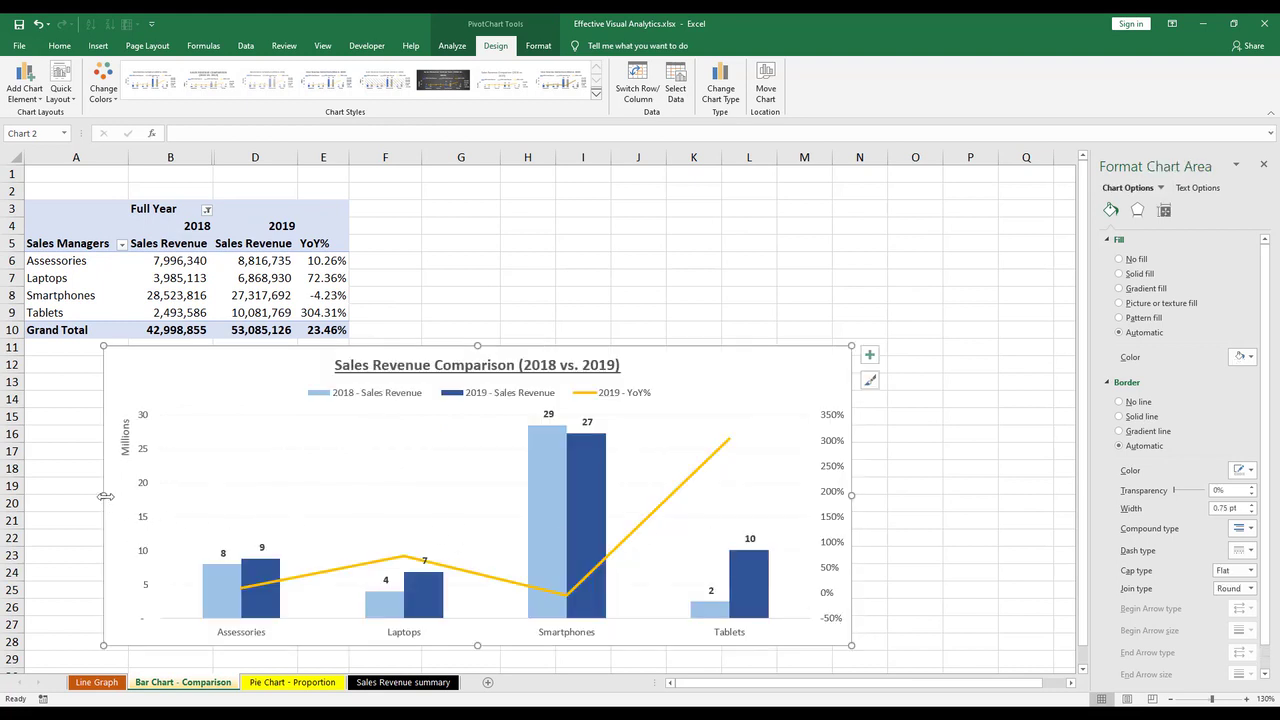
{"action": "left_click_drag", "start_coordinate": [105, 496], "coordinate": [205, 496]}
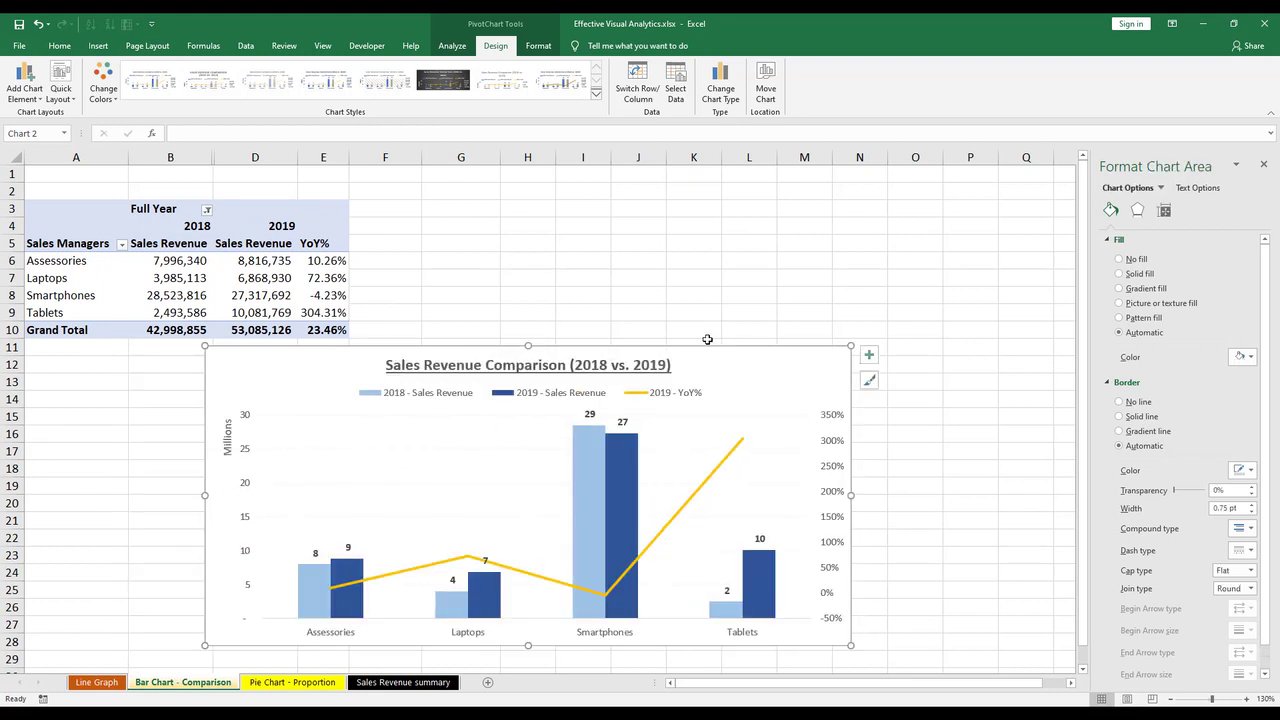
{"action": "left_click_drag", "start_coordinate": [713, 351], "coordinate": [874, 203]}
{"action": "left_click_drag", "start_coordinate": [689, 498], "coordinate": [690, 562]}
{"action": "left_click", "coordinate": [829, 420]}
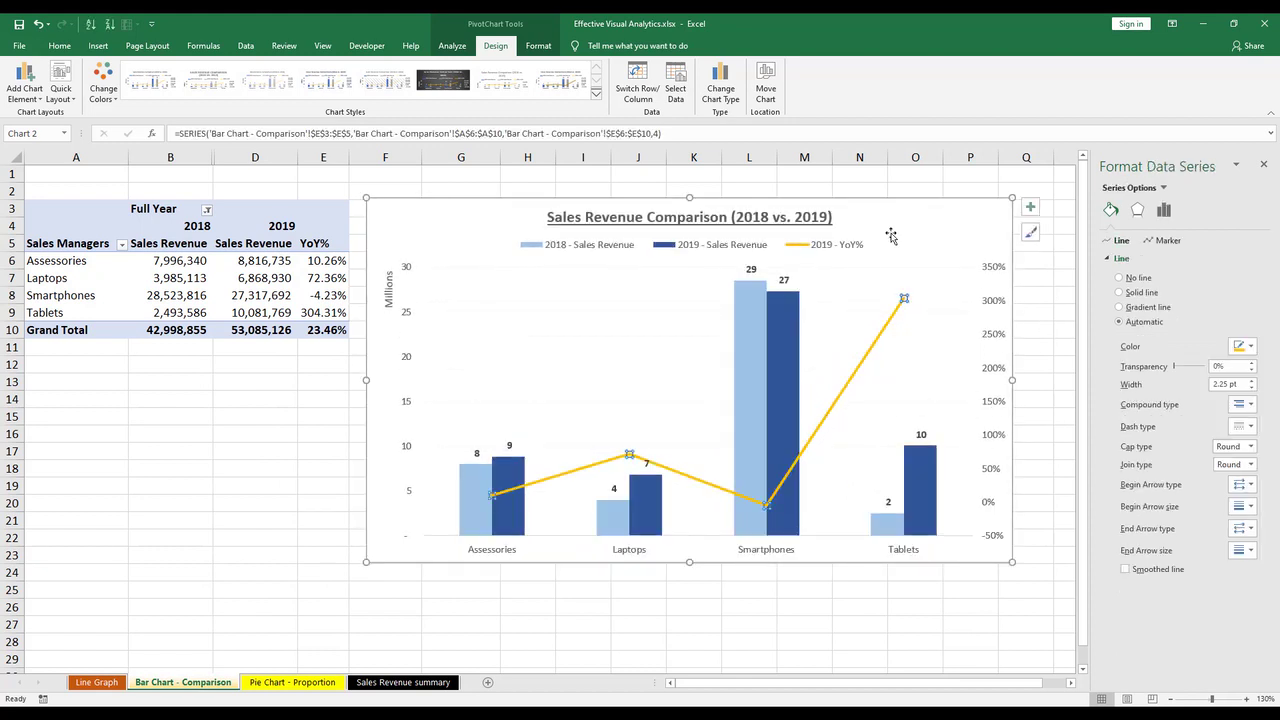
Add centered data labels to the YoY% line and fill them light blue
{"action": "left_click", "coordinate": [30, 85]}
{"action": "mouse_move", "coordinate": [68, 166]}
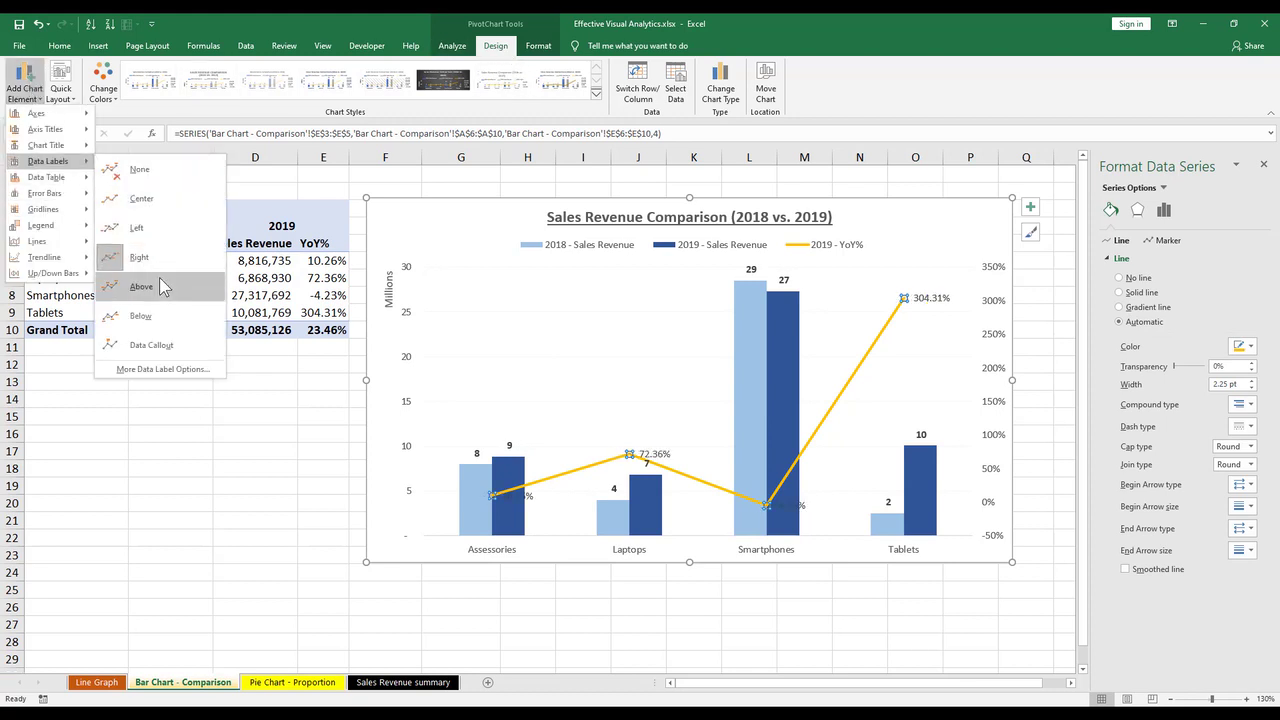
{"action": "left_click", "coordinate": [158, 201]}
{"action": "left_click", "coordinate": [485, 497]}
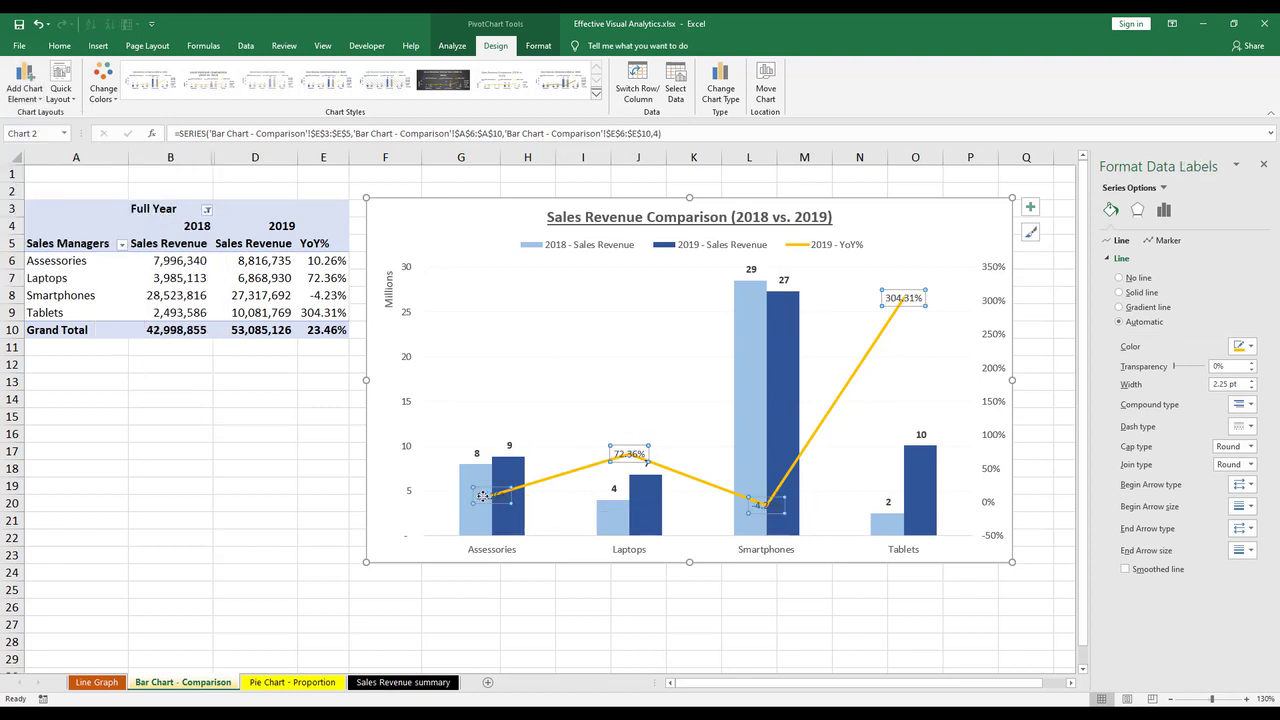
{"action": "left_click", "coordinate": [59, 45]}
{"action": "left_click", "coordinate": [218, 91]}
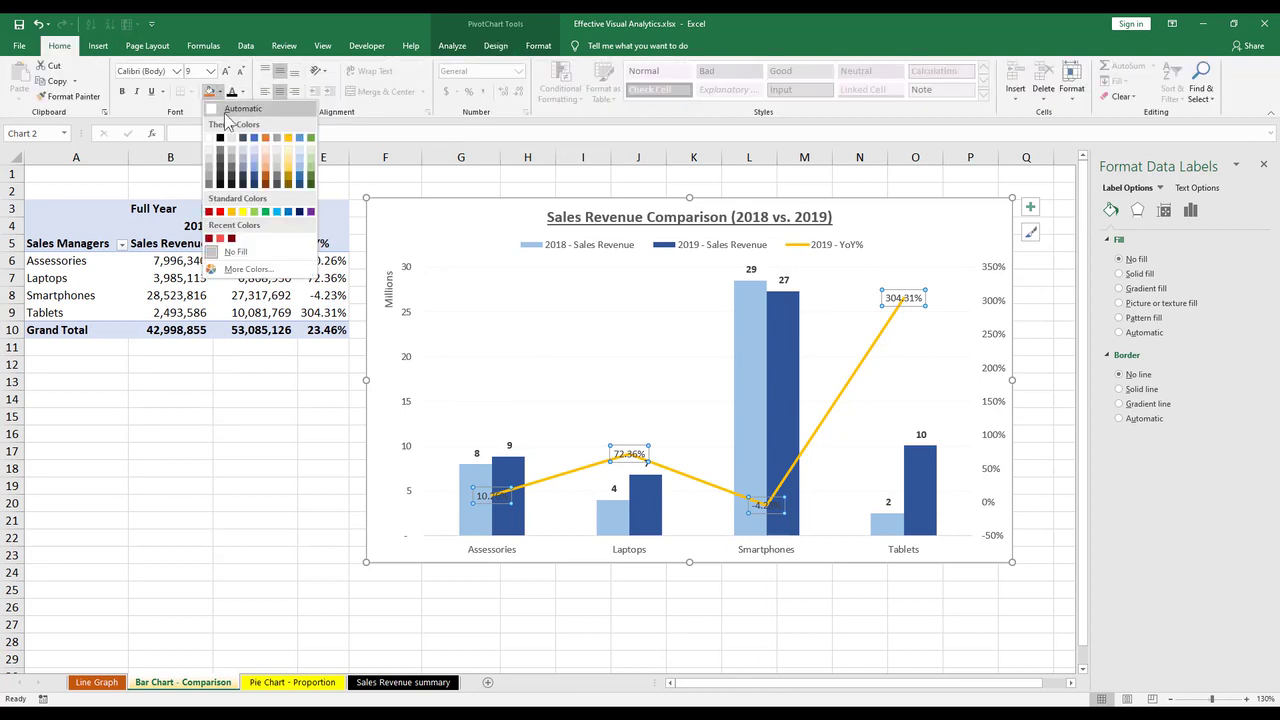
{"action": "left_click", "coordinate": [298, 150]}
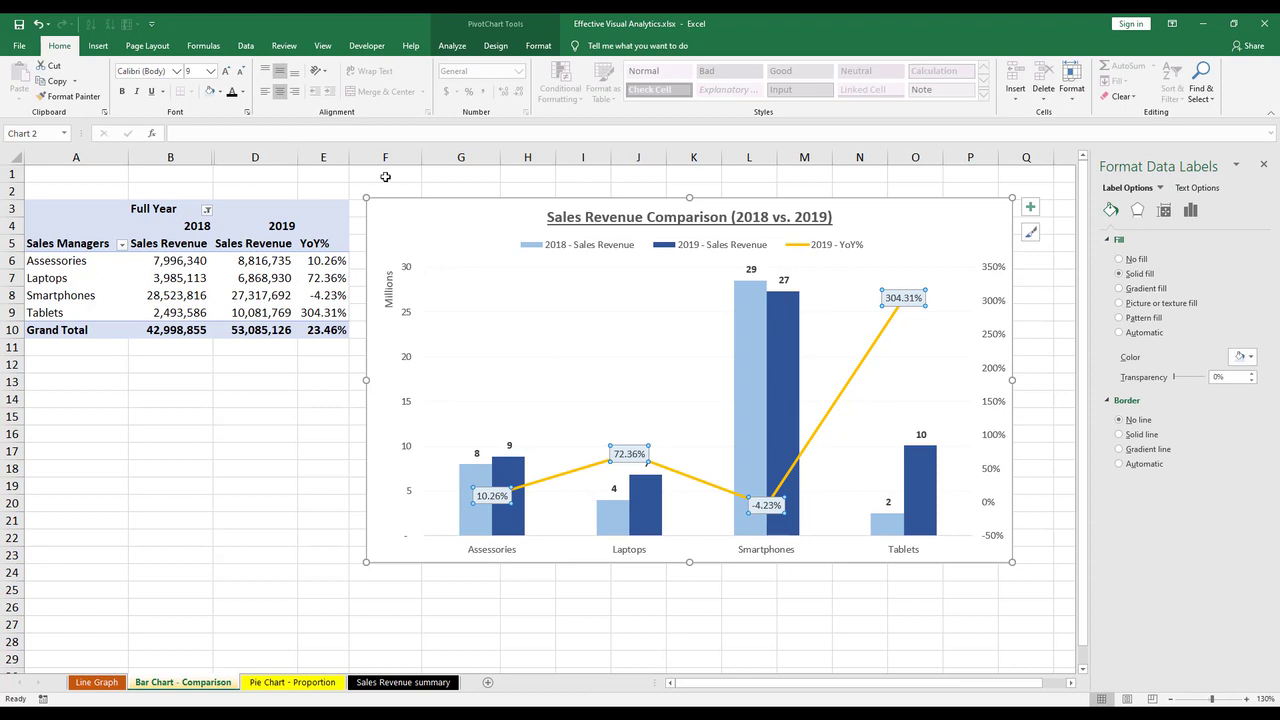
Round the YoY% cells E6:E10 to whole percentages
{"action": "left_click_drag", "start_coordinate": [330, 260], "coordinate": [330, 330]}
{"action": "left_click", "coordinate": [517, 92]}
{"action": "left_click", "coordinate": [517, 92]}
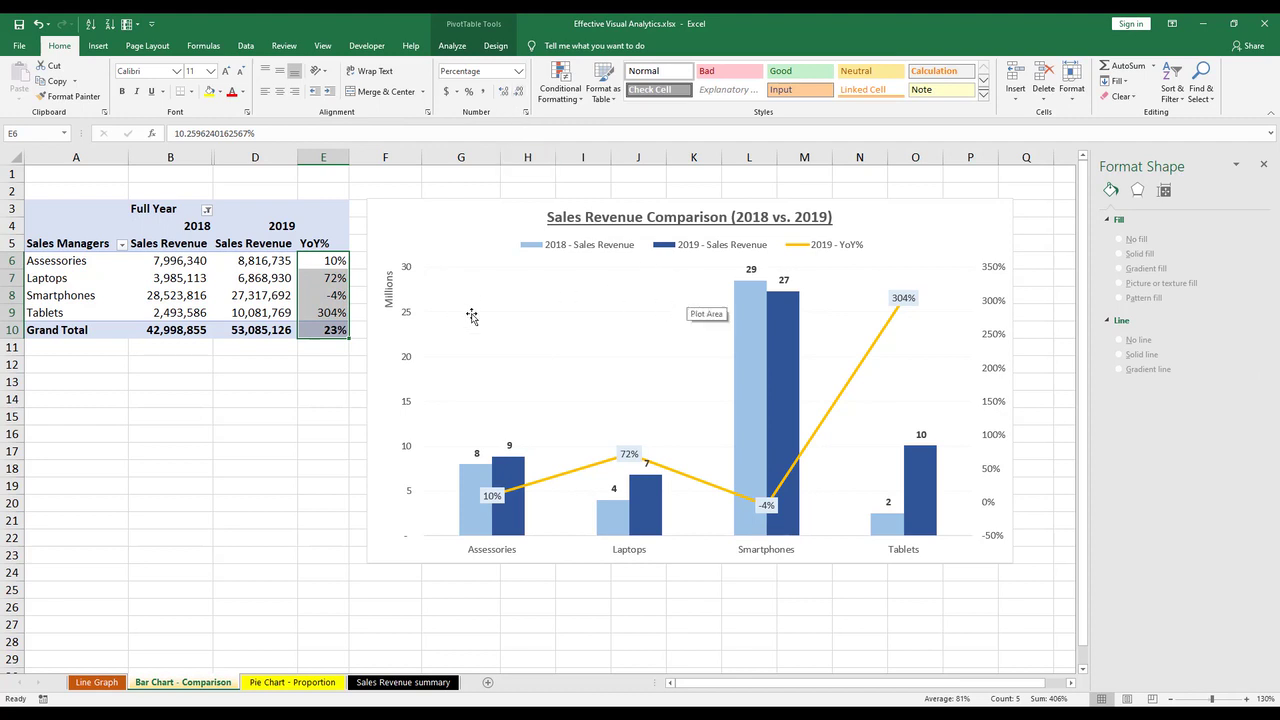
{"action": "left_click", "coordinate": [493, 495]}
Increase the YoY% data label font size two steps
{"action": "left_click", "coordinate": [493, 495]}
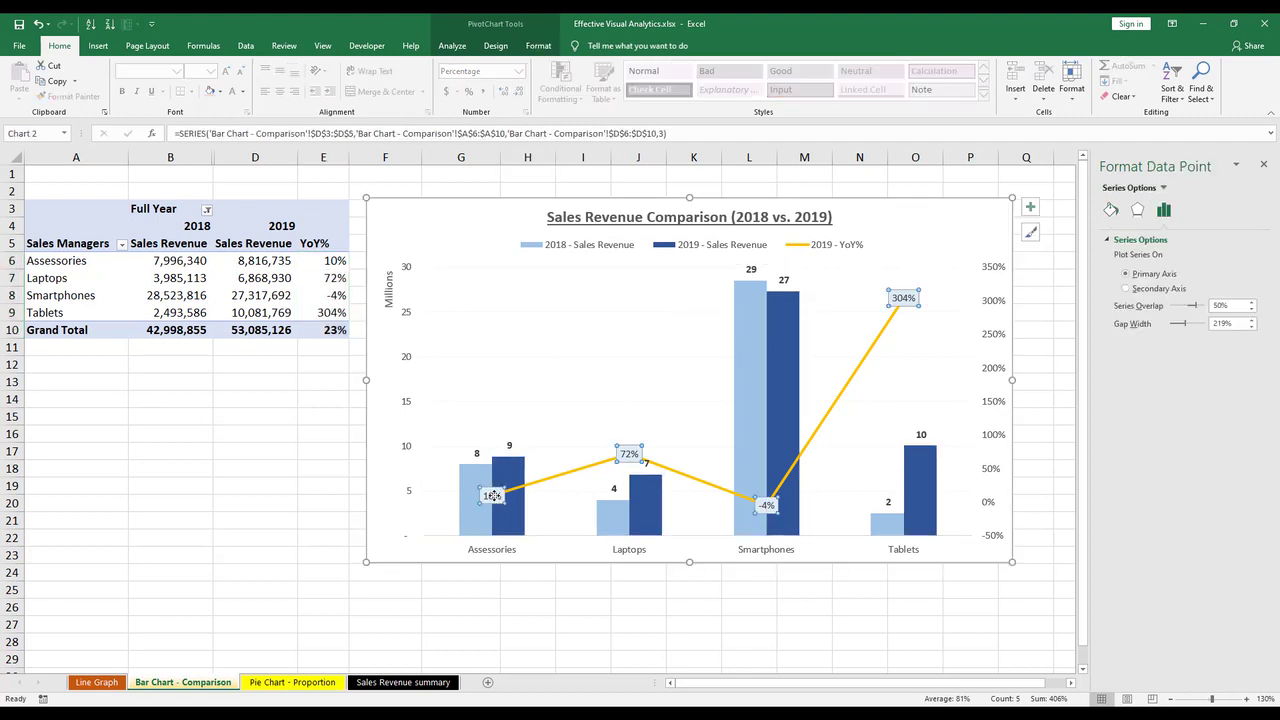
{"action": "left_click", "coordinate": [493, 495]}
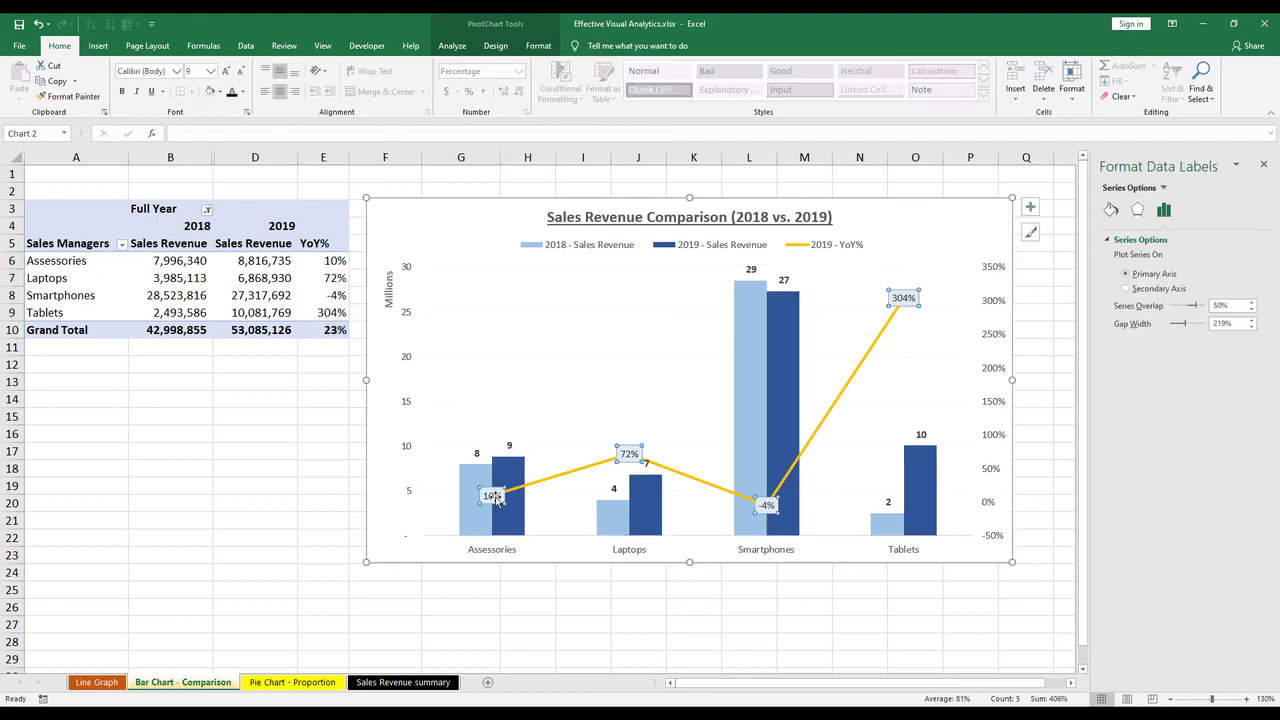
{"action": "left_click", "coordinate": [229, 74]}
{"action": "left_click", "coordinate": [229, 74]}
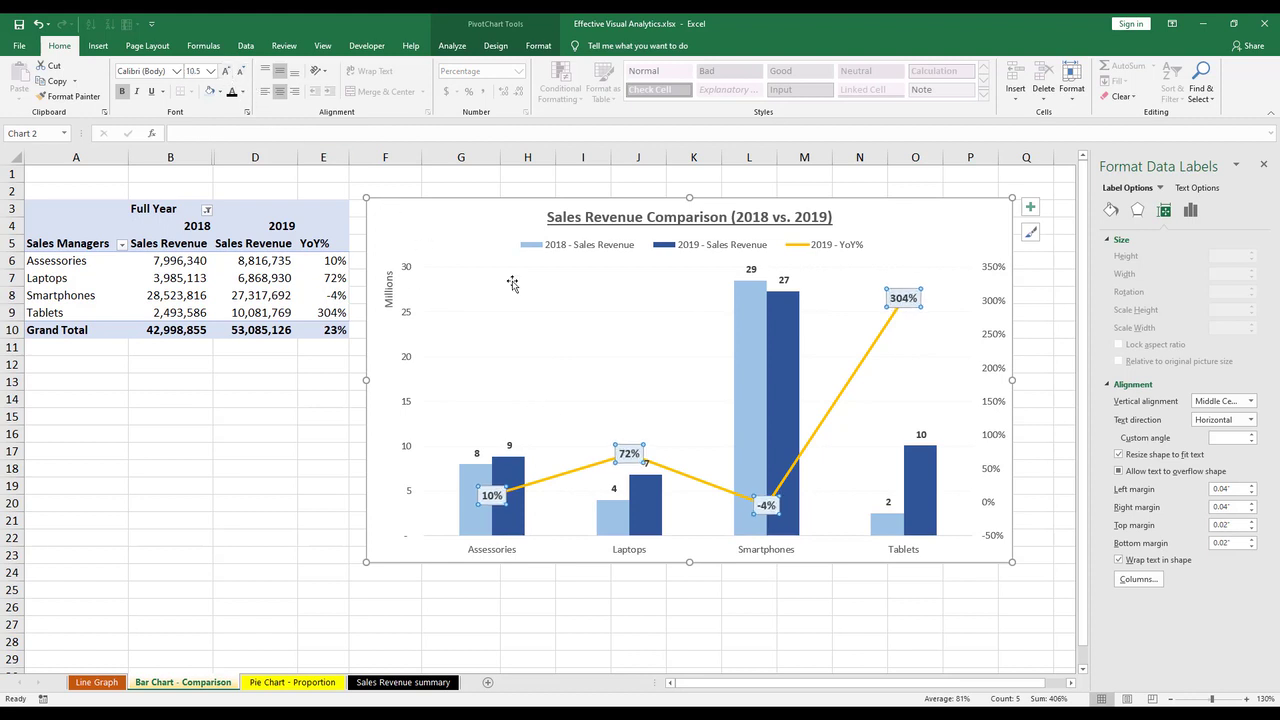
{"action": "left_click", "coordinate": [655, 376]}
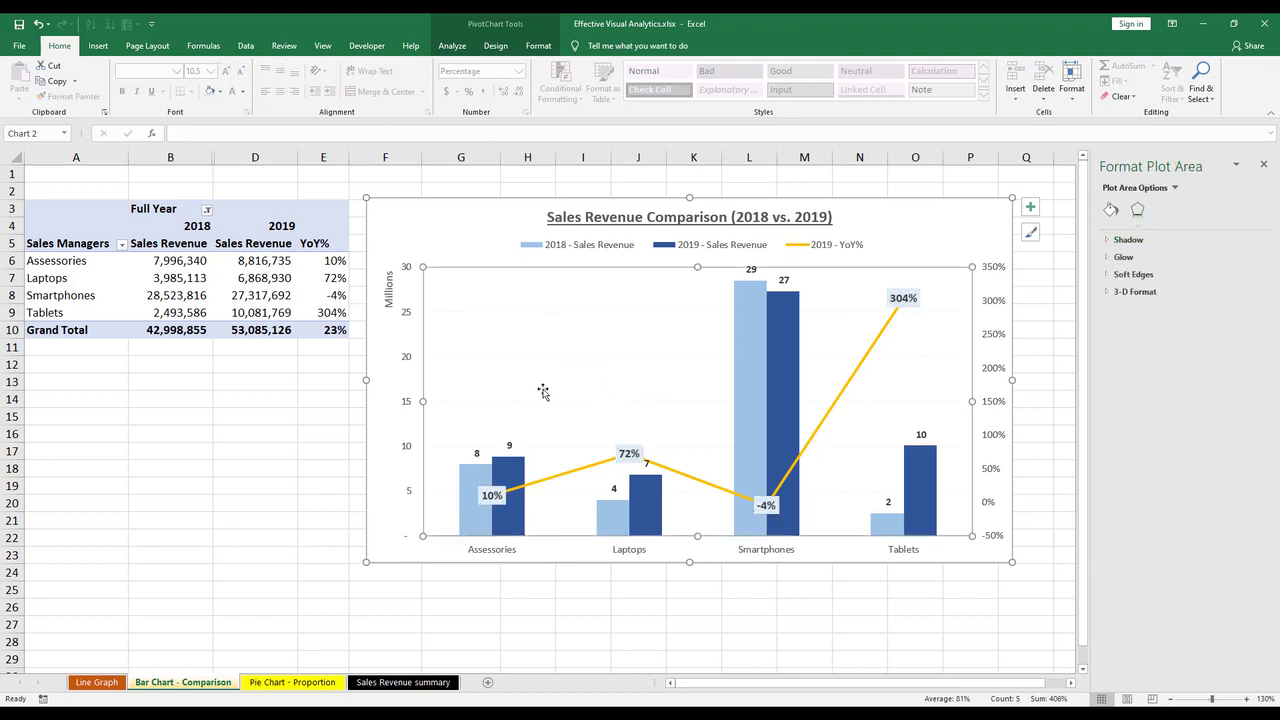
Enlarge the 2018 column value labels to 11 and the 2019 labels to 10.5
{"action": "left_click", "coordinate": [898, 238]}
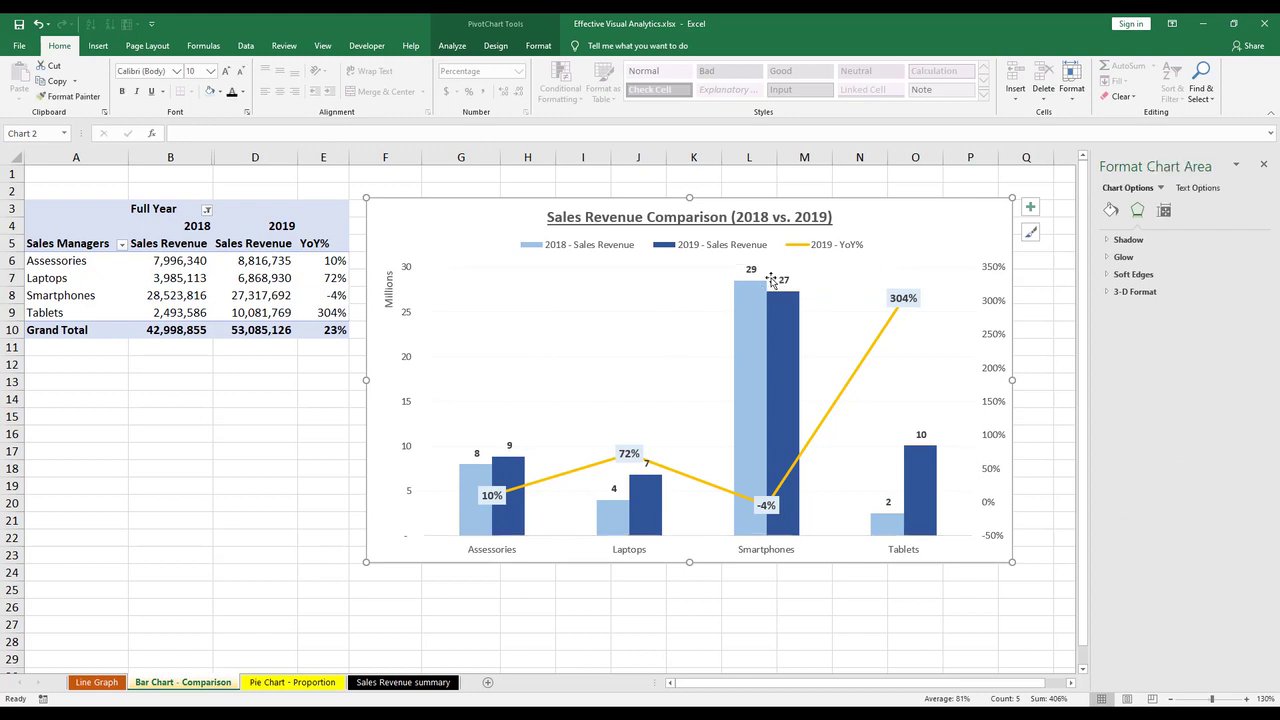
{"action": "left_click", "coordinate": [749, 271]}
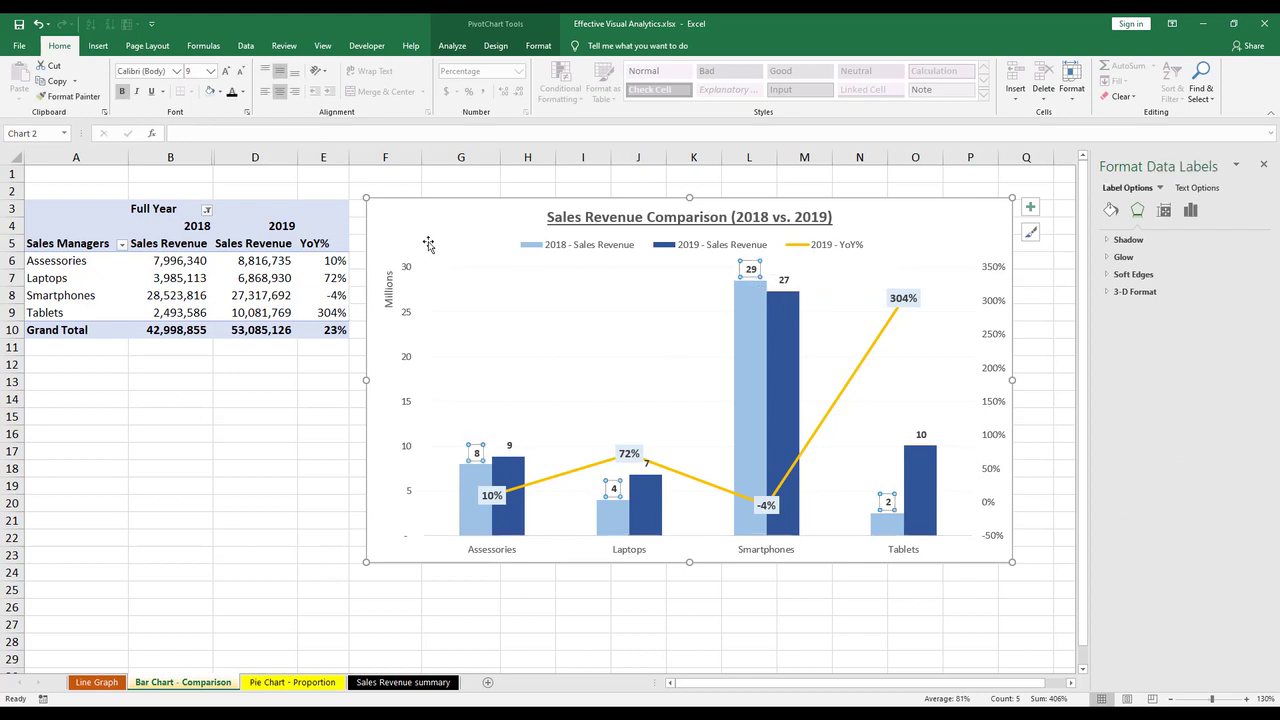
{"action": "left_click", "coordinate": [230, 74]}
{"action": "left_click", "coordinate": [229, 73]}
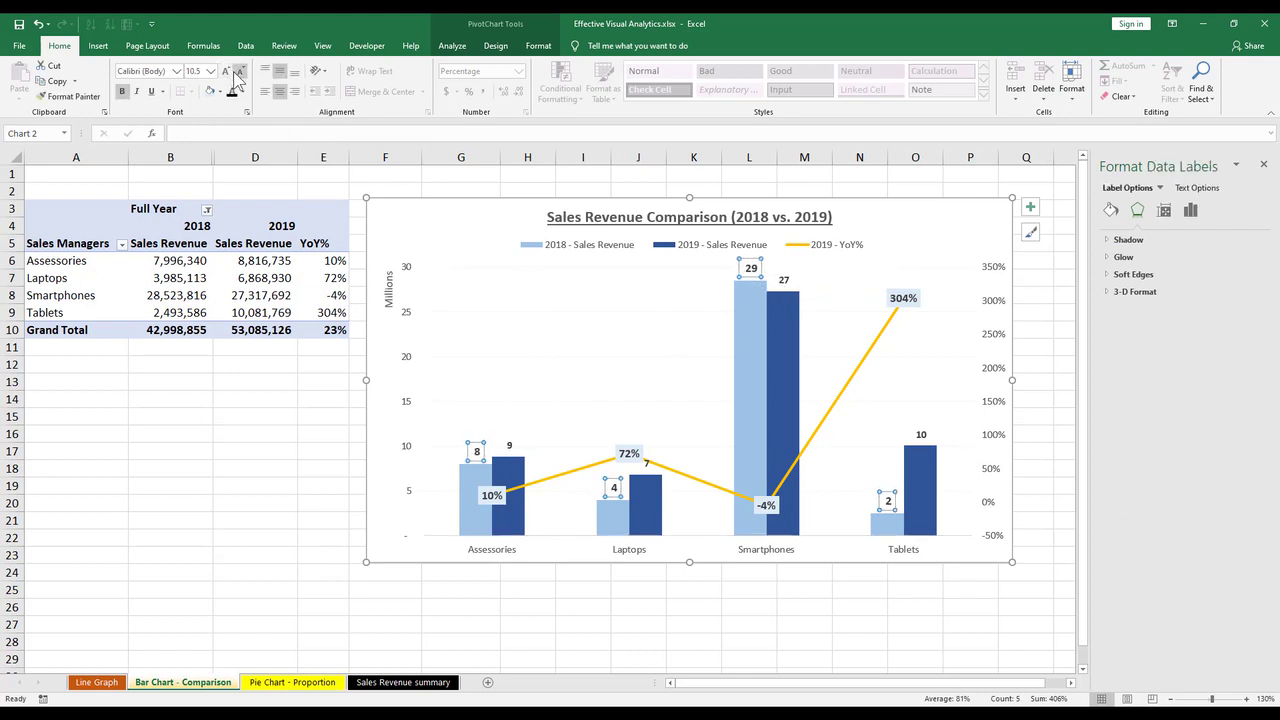
{"action": "left_click", "coordinate": [228, 72]}
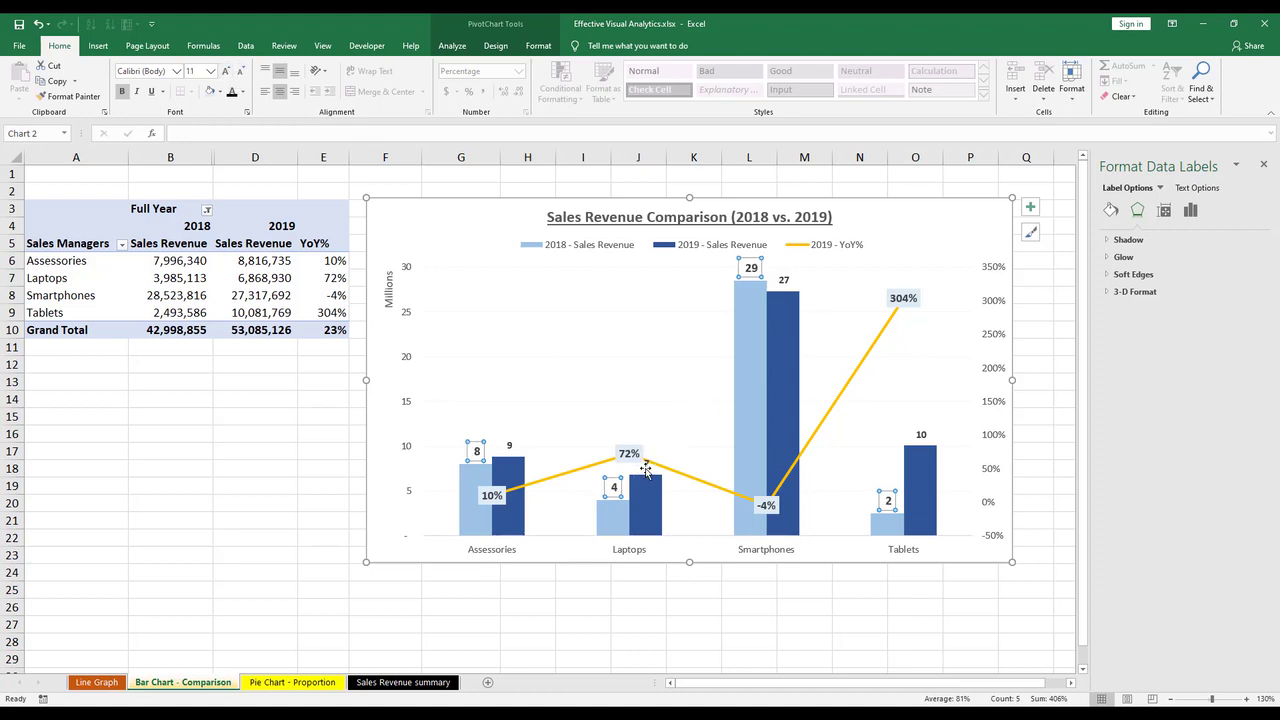
{"action": "left_click", "coordinate": [645, 466]}
{"action": "left_click", "coordinate": [228, 72]}
{"action": "left_click", "coordinate": [1035, 275]}
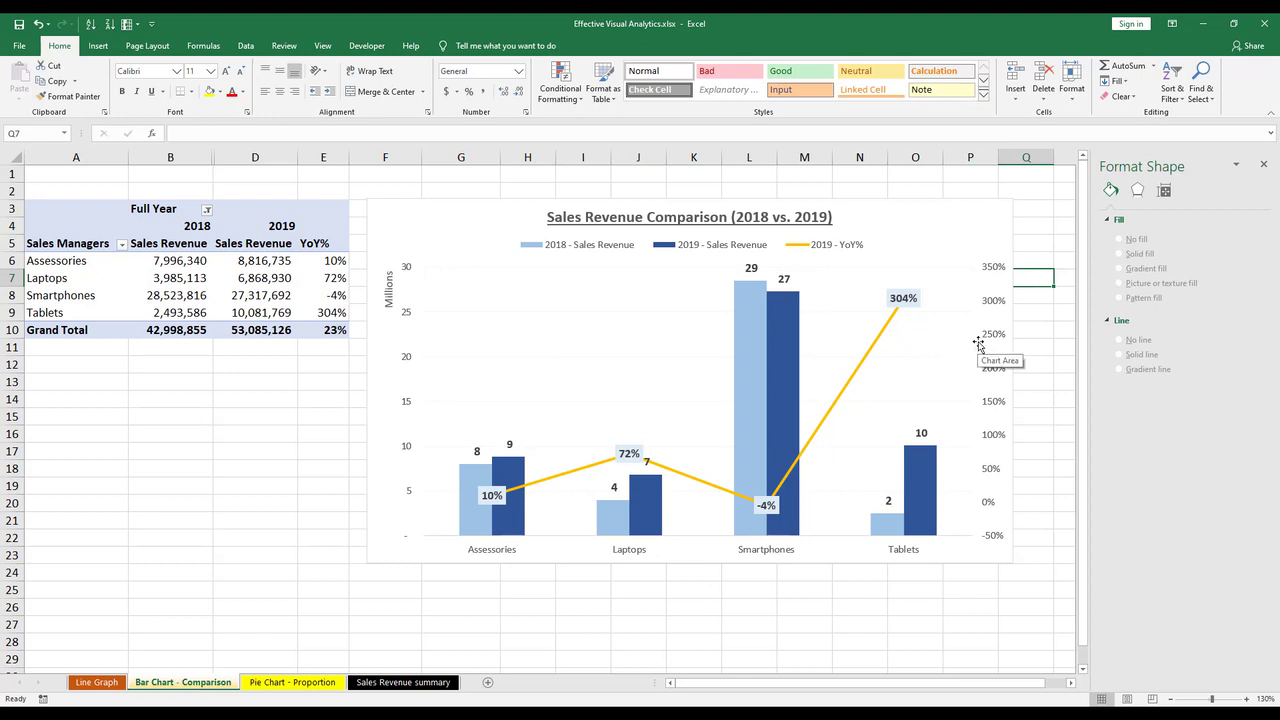
Pull the plot area's bottom, right and left edges slightly inward
{"action": "left_click", "coordinate": [876, 473]}
{"action": "left_click_drag", "start_coordinate": [695, 535], "coordinate": [697, 530]}
{"action": "left_click_drag", "start_coordinate": [975, 401], "coordinate": [965, 398]}
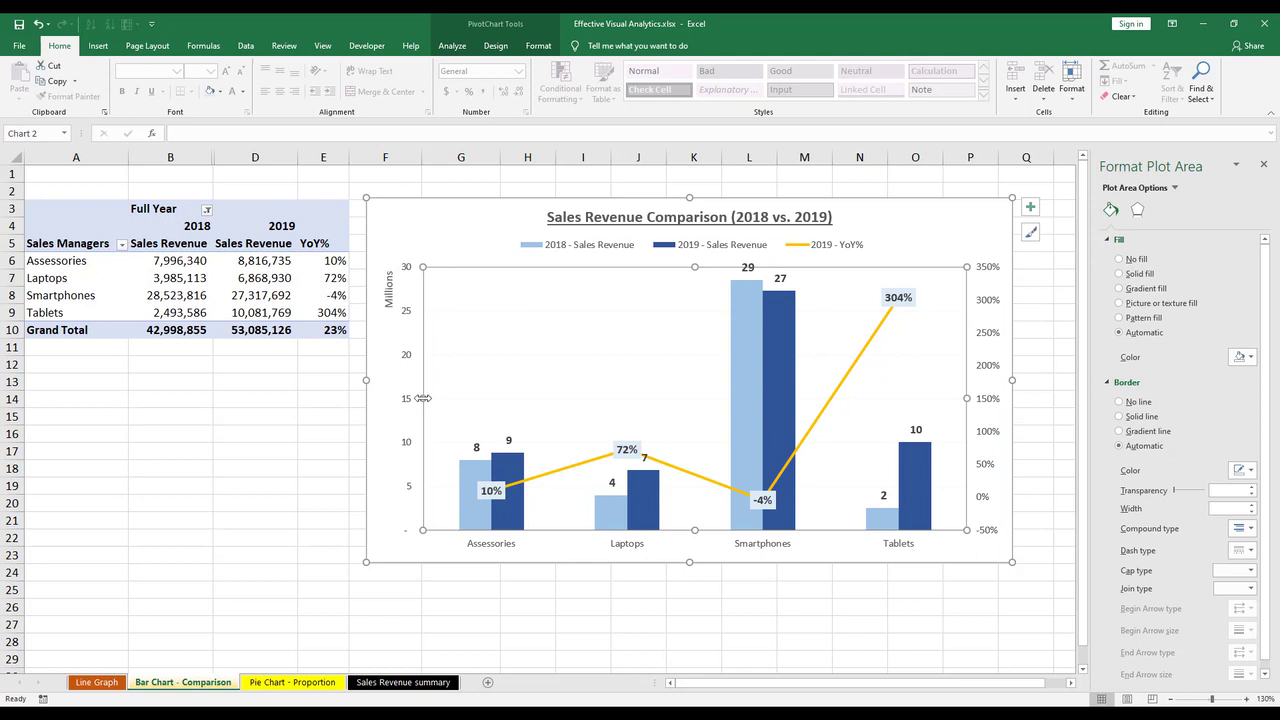
{"action": "left_click_drag", "start_coordinate": [423, 398], "coordinate": [430, 398]}
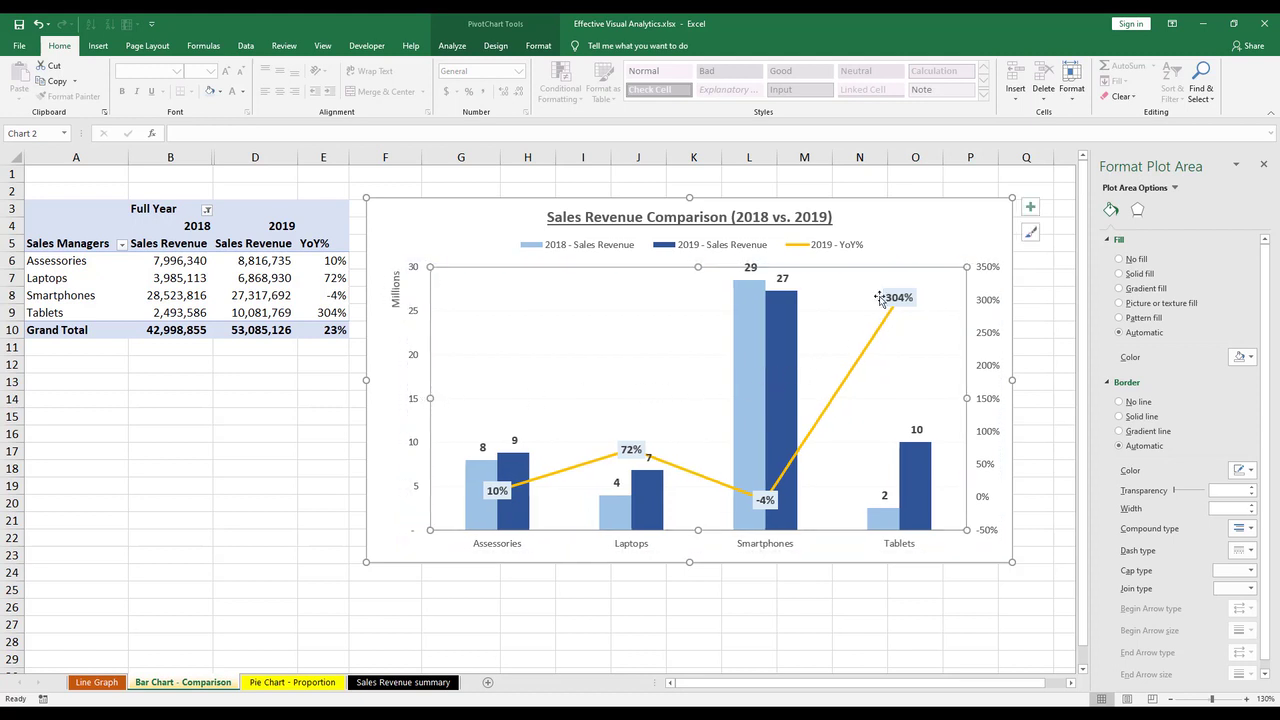
{"action": "left_click", "coordinate": [922, 259]}
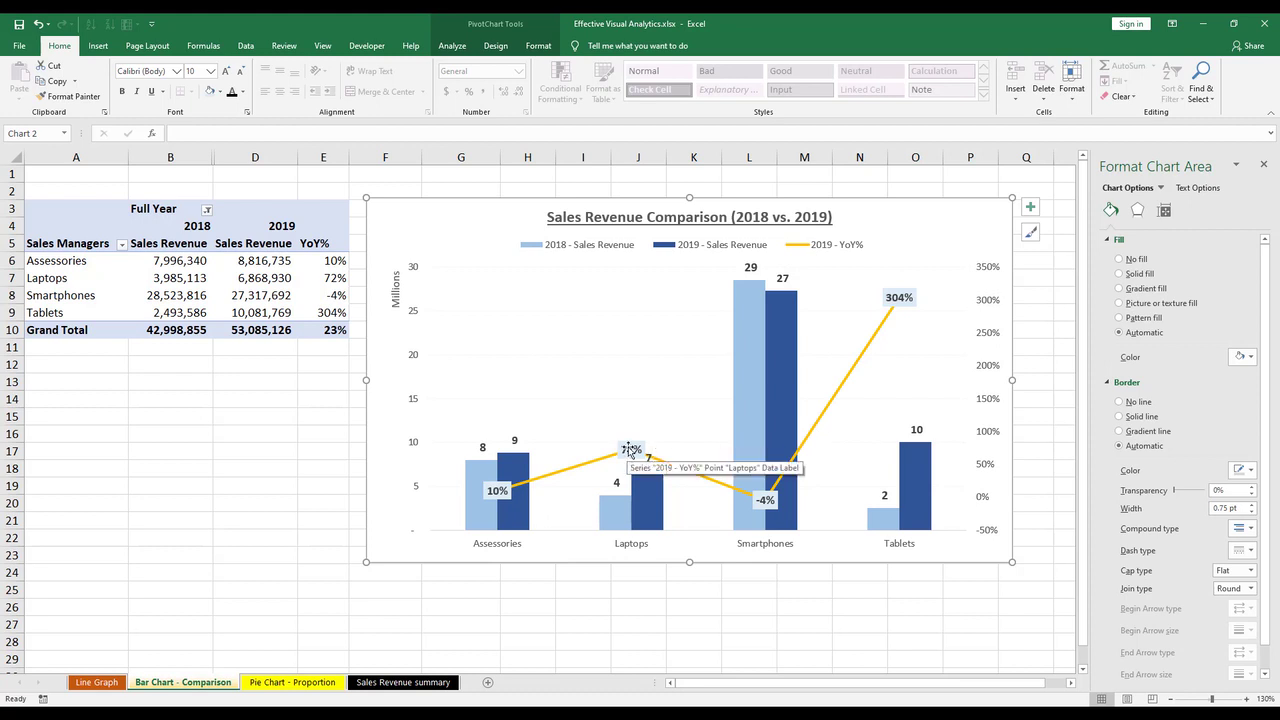
{"action": "left_click", "coordinate": [629, 451]}
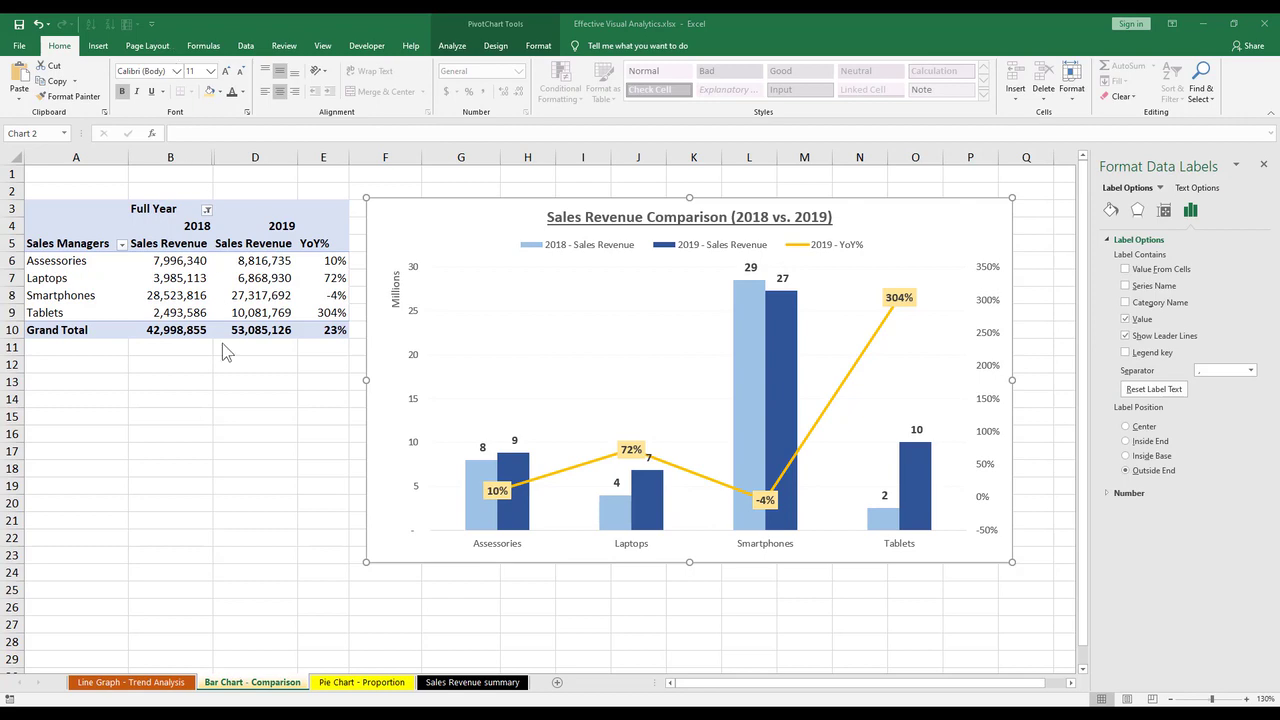
Review the Sales Volumes Trend chart on Line Graph - Trend Analysis, then return to Bar Chart - Comparison
{"action": "left_click", "coordinate": [124, 688]}
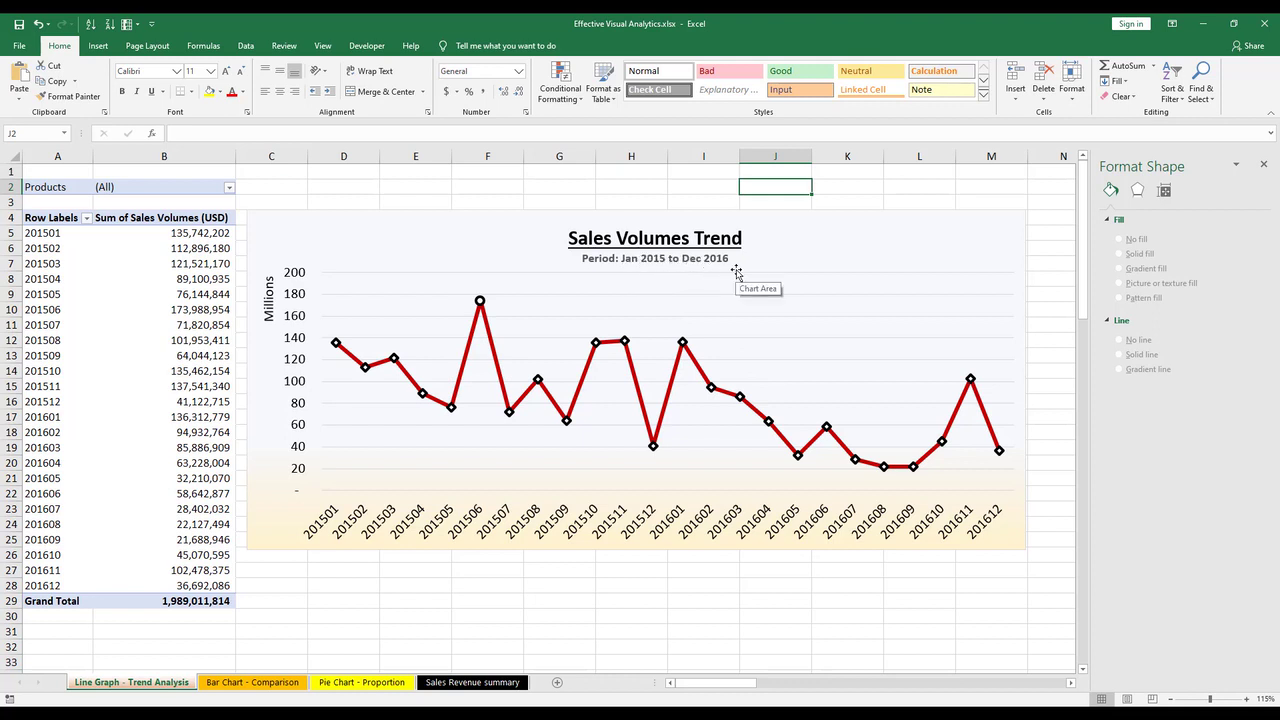
{"action": "mouse_move", "coordinate": [495, 372]}
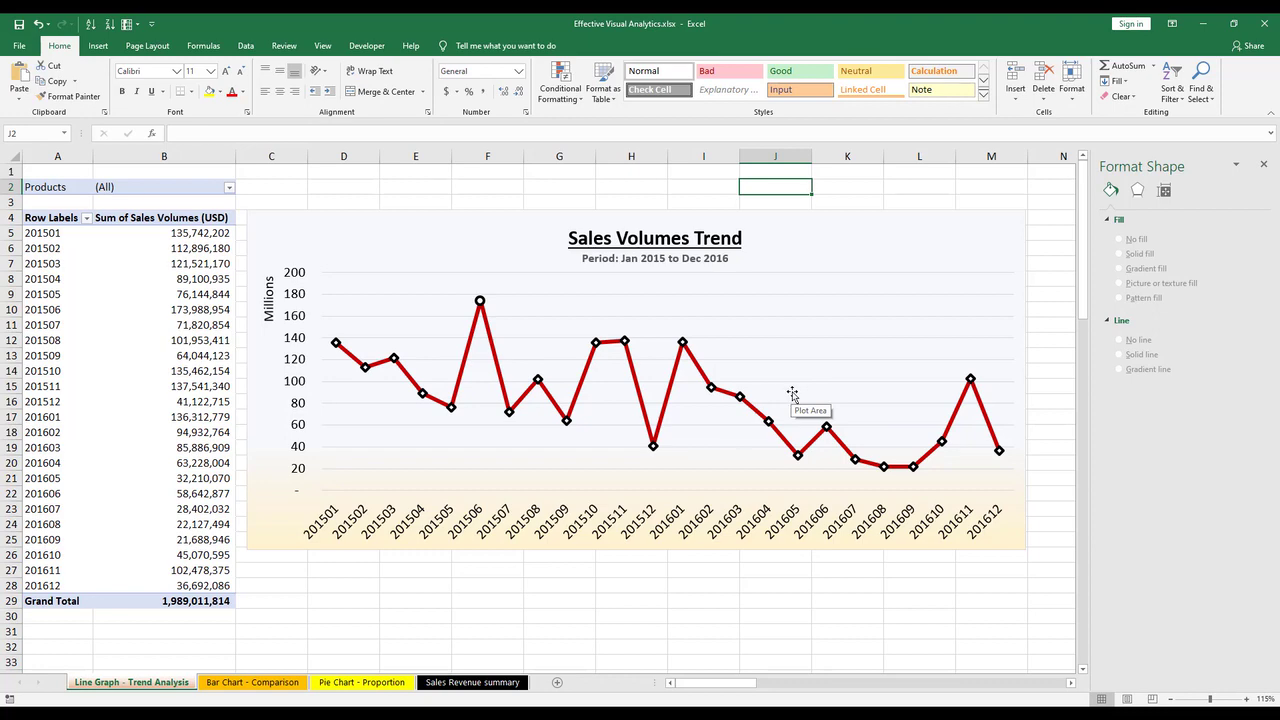
{"action": "left_click", "coordinate": [245, 686]}
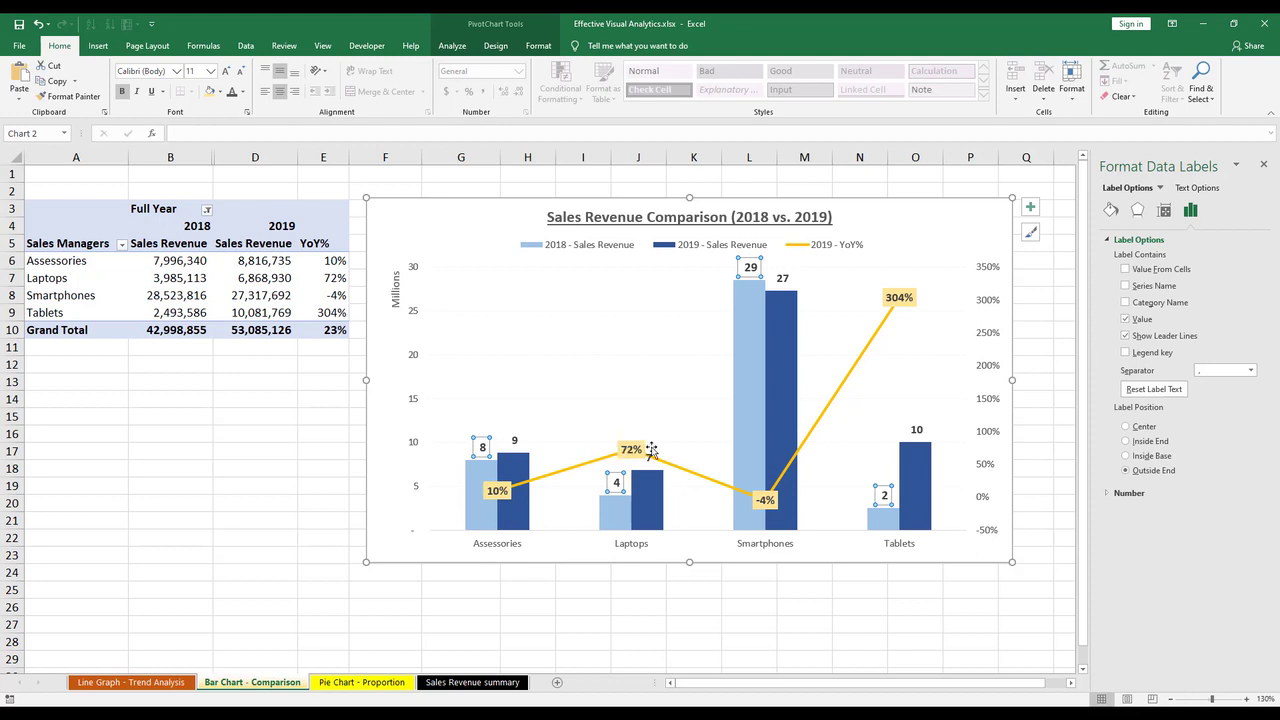
Confirm the YoY% line sits on the secondary axis, then switch to the Pie Chart - Proportion sheet
{"action": "left_click", "coordinate": [695, 481]}
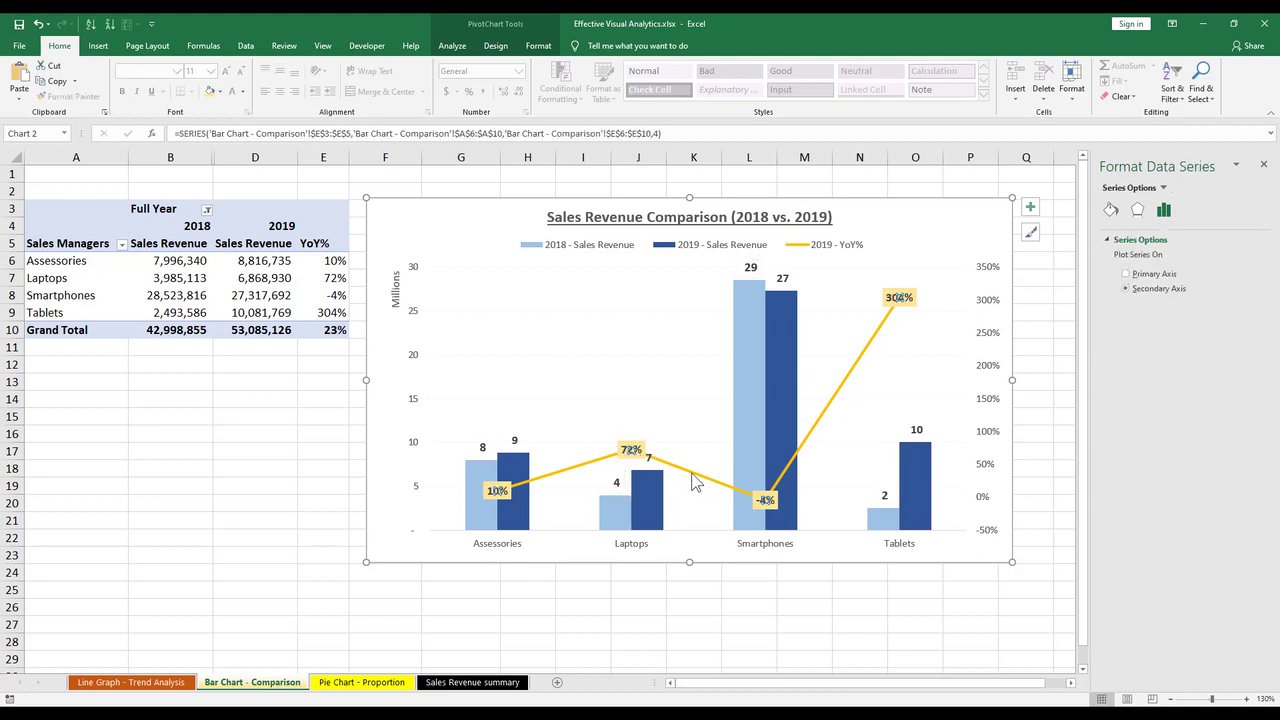
{"action": "left_click", "coordinate": [699, 472]}
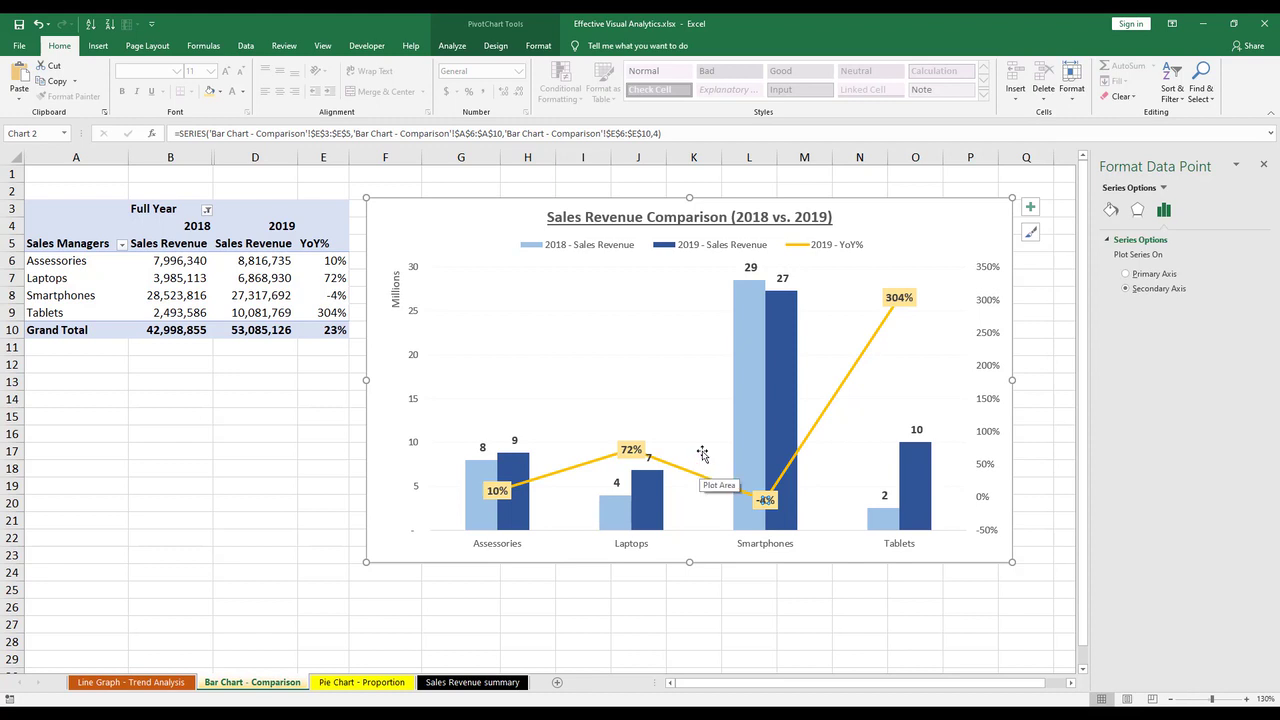
{"action": "left_click", "coordinate": [345, 683]}
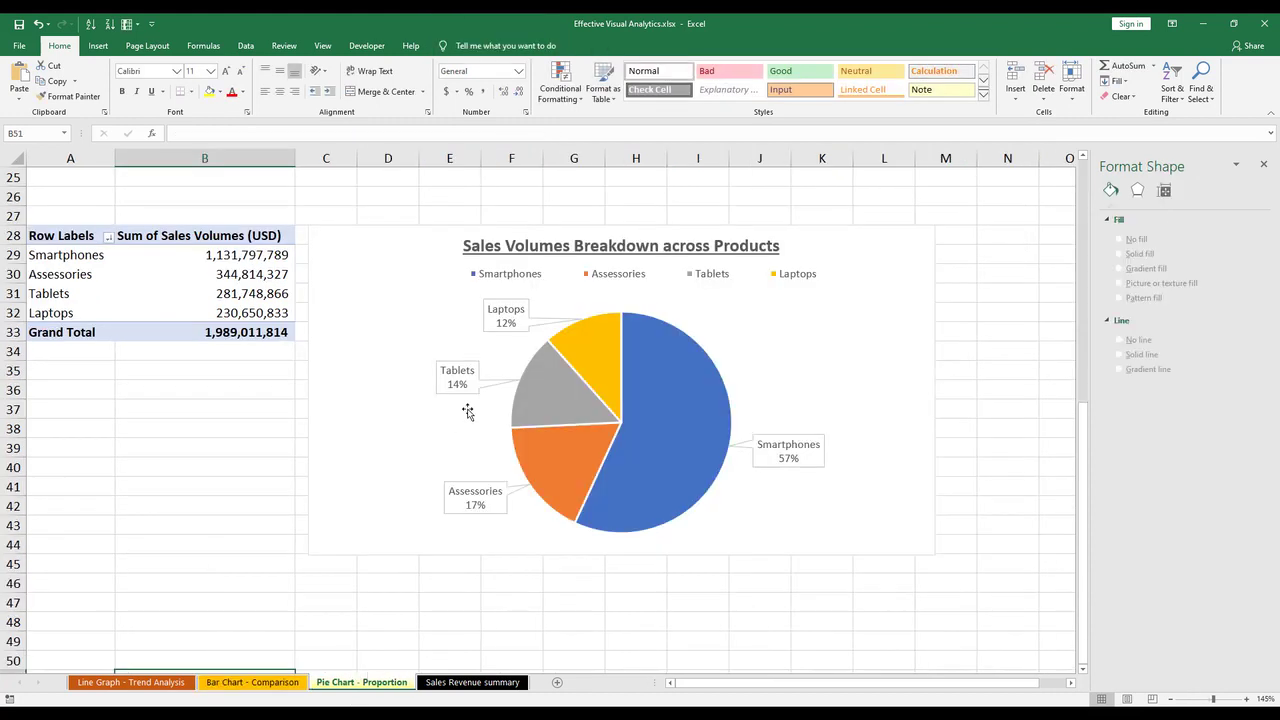